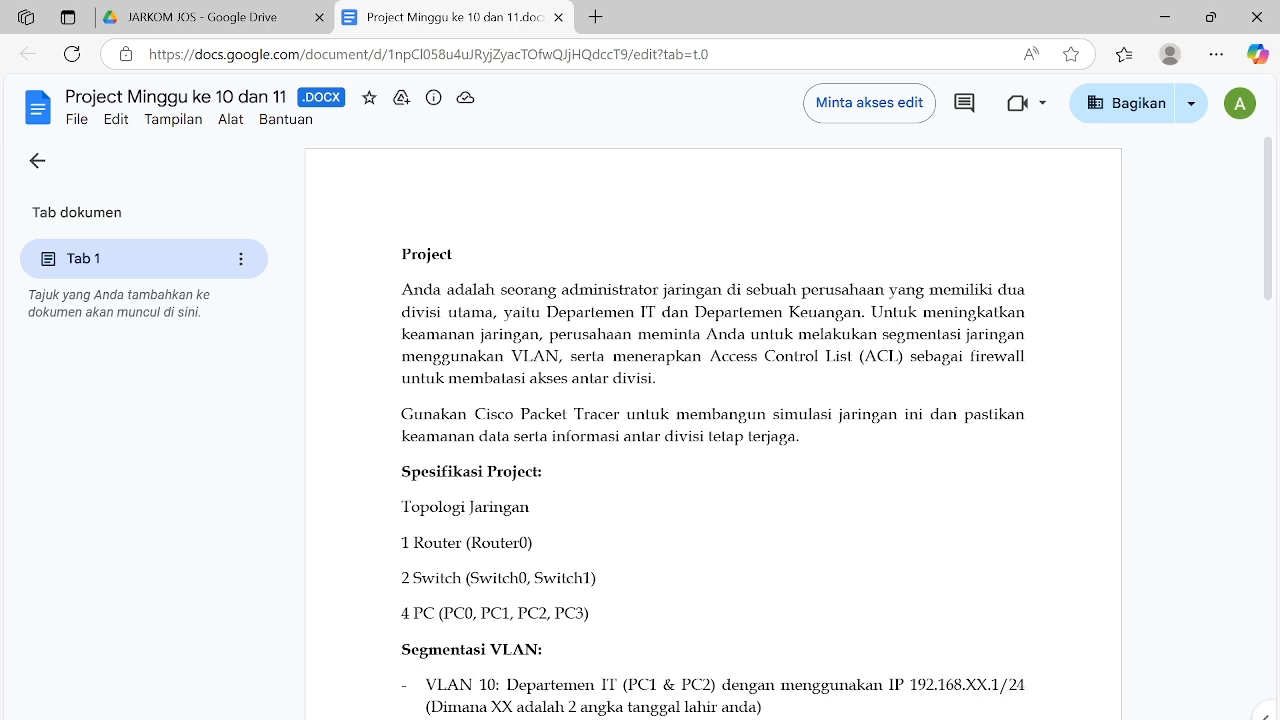
- Read the project brief's topology, VLAN segmentation and expected configuration requirements
{"action": "scroll", "coordinate": [713, 425], "scroll_direction": "down", "scroll_amount": 2}
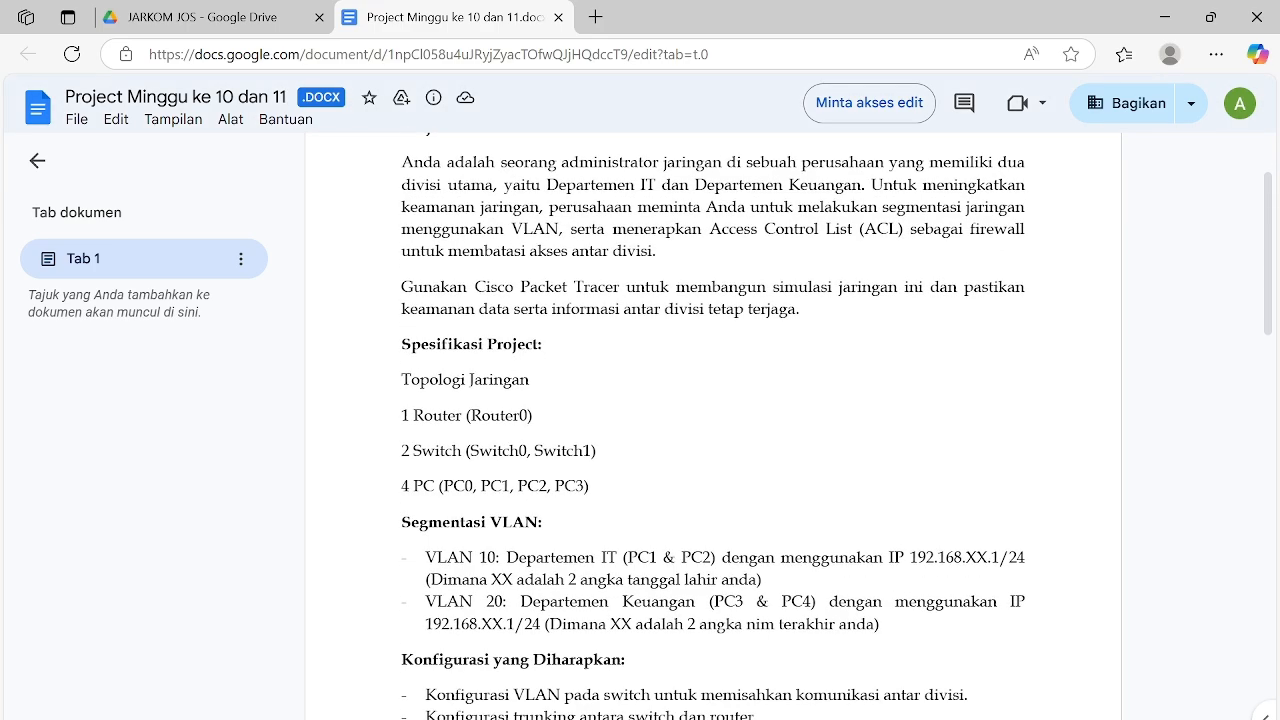
{"action": "scroll", "coordinate": [713, 425], "scroll_direction": "down", "scroll_amount": 3}
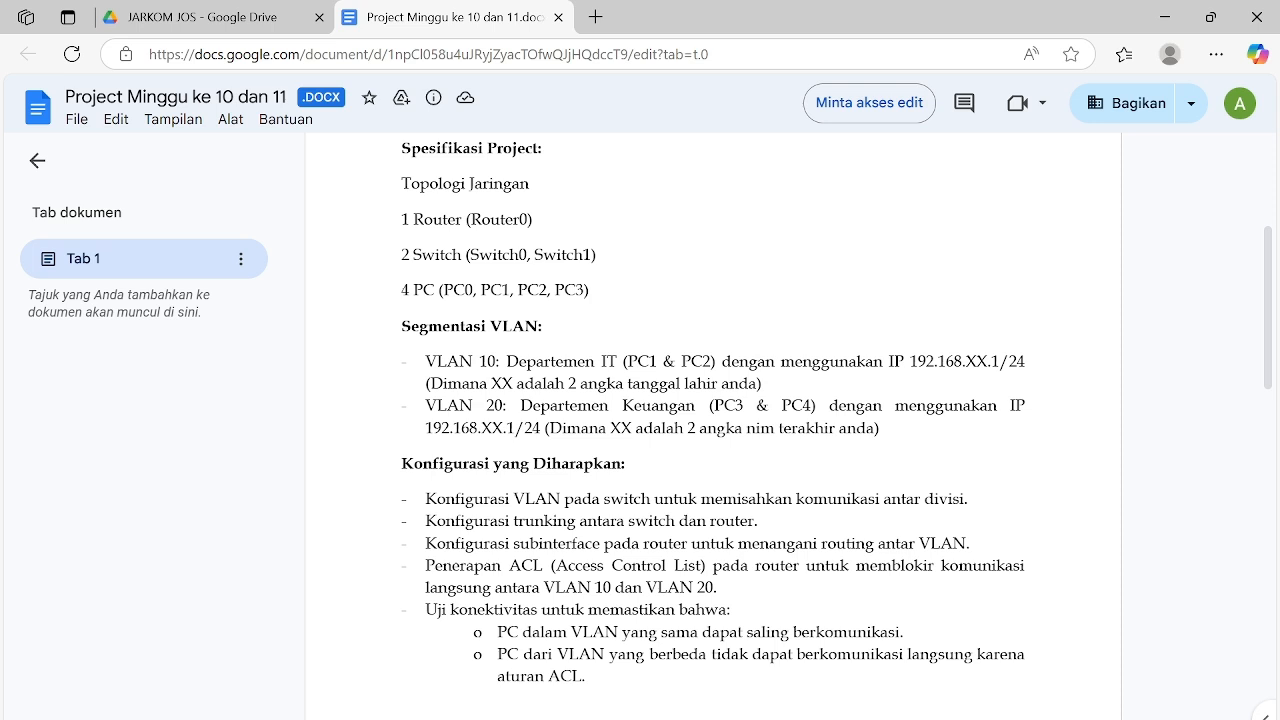
{"action": "scroll", "coordinate": [712, 410], "scroll_direction": "down", "scroll_amount": 2}
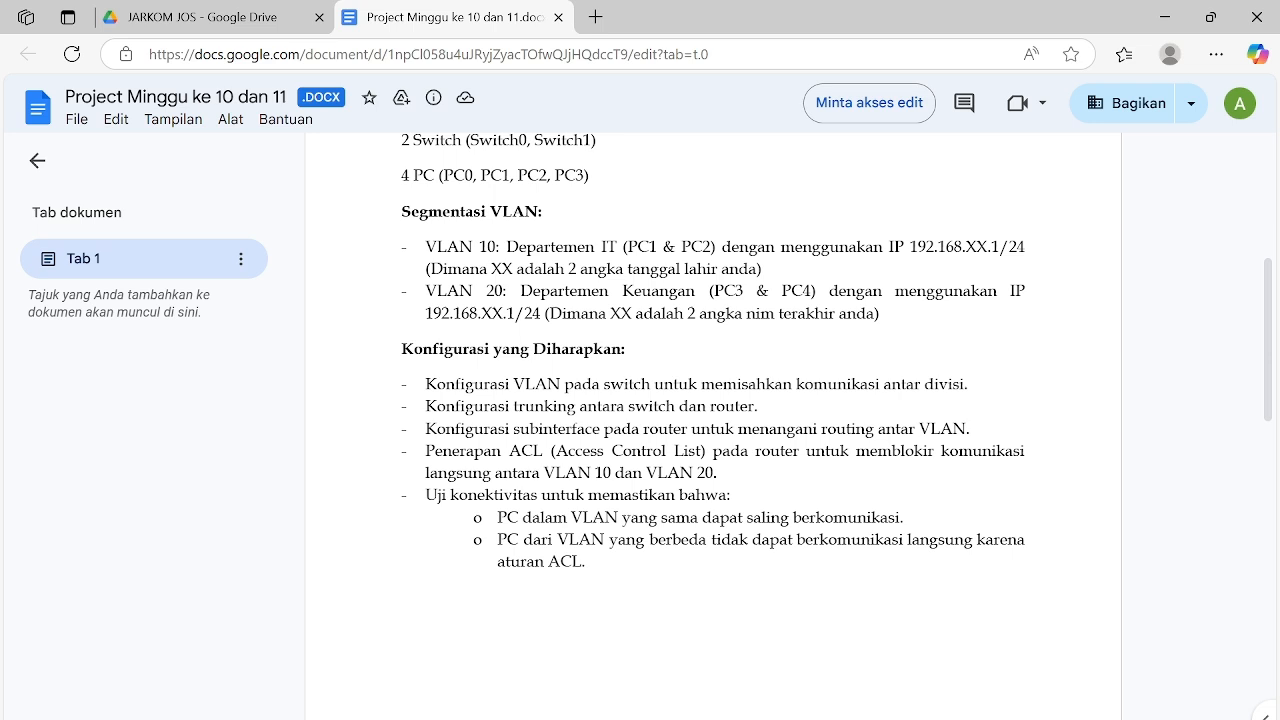
{"action": "scroll", "coordinate": [712, 400], "scroll_direction": "down", "scroll_amount": 3}
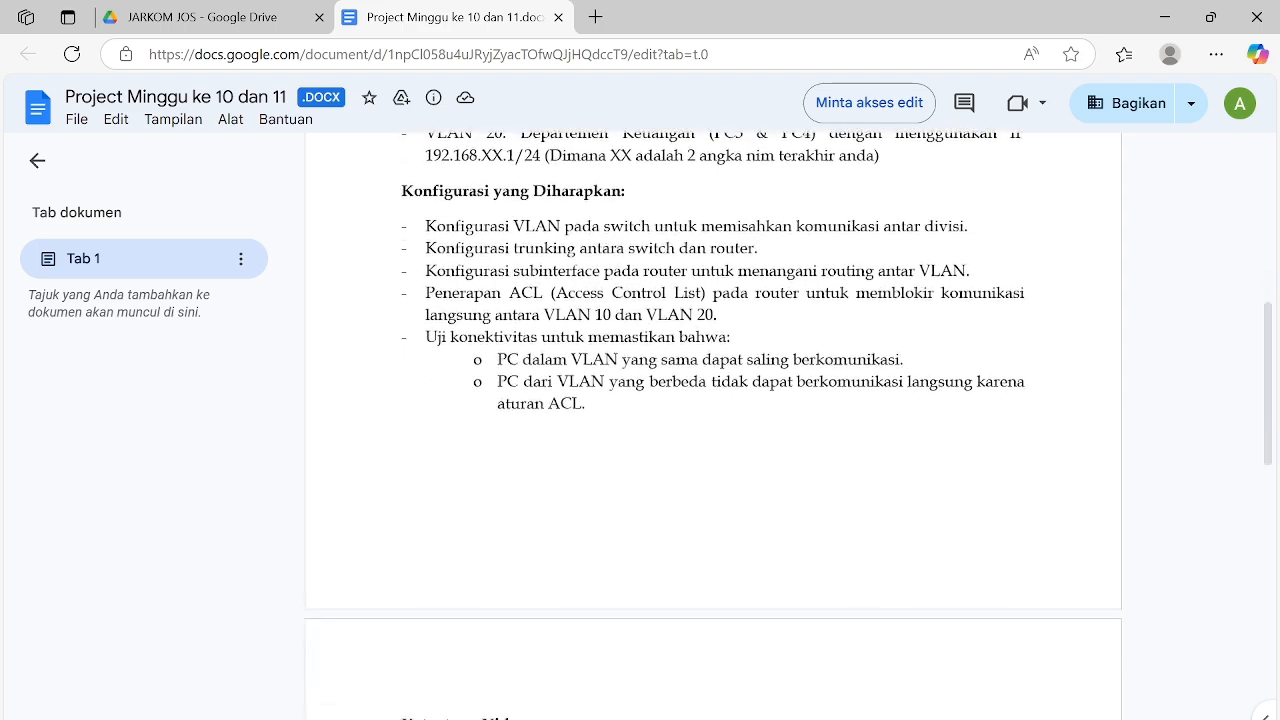
{"action": "scroll", "coordinate": [712, 400], "scroll_direction": "up", "scroll_amount": 2}
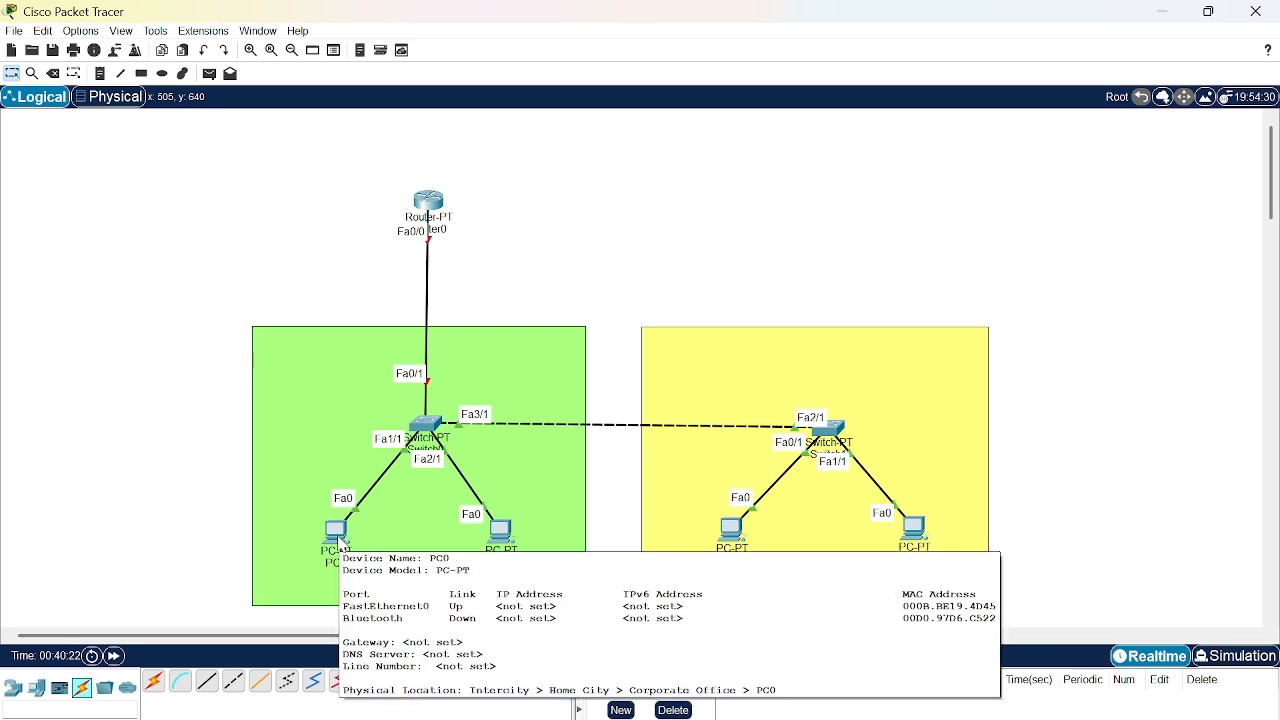
- Switch to Cisco Packet Tracer and give PC0 the static IPv4 address 192.168.5.2 with subnet mask 255.255.255.0
{"action": "left_click", "coordinate": [340, 545]}
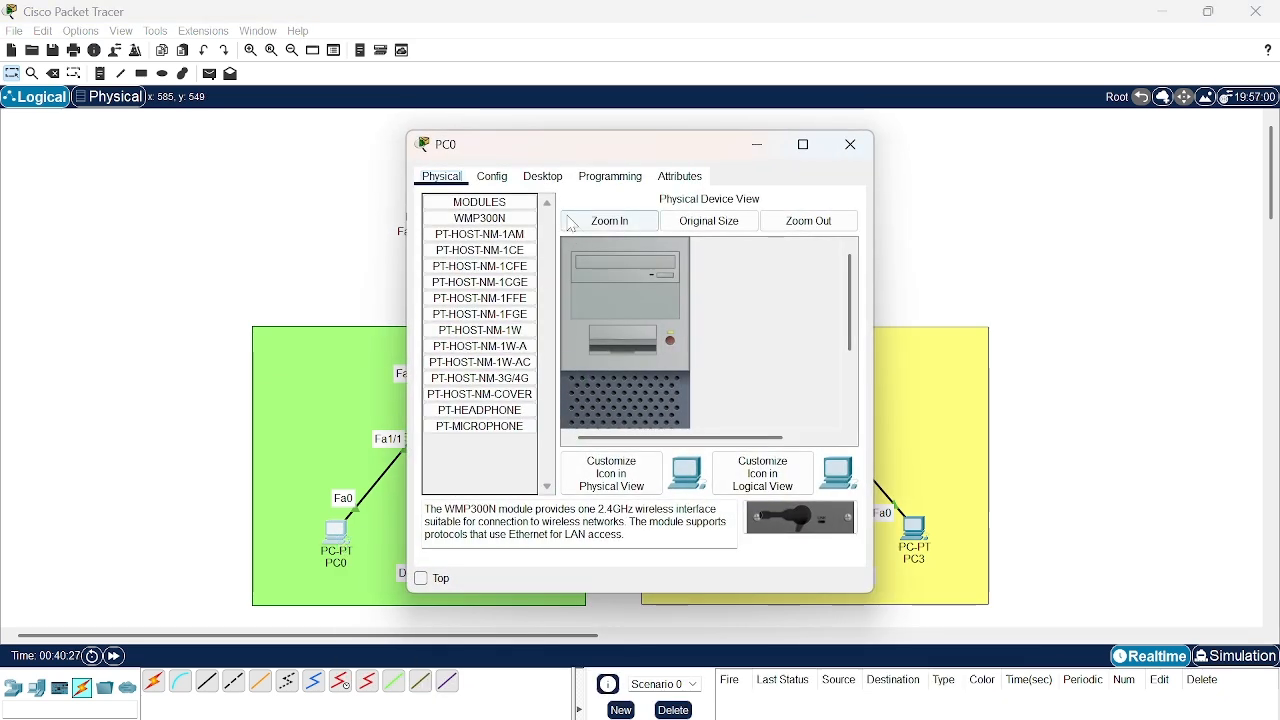
{"action": "left_click", "coordinate": [549, 180]}
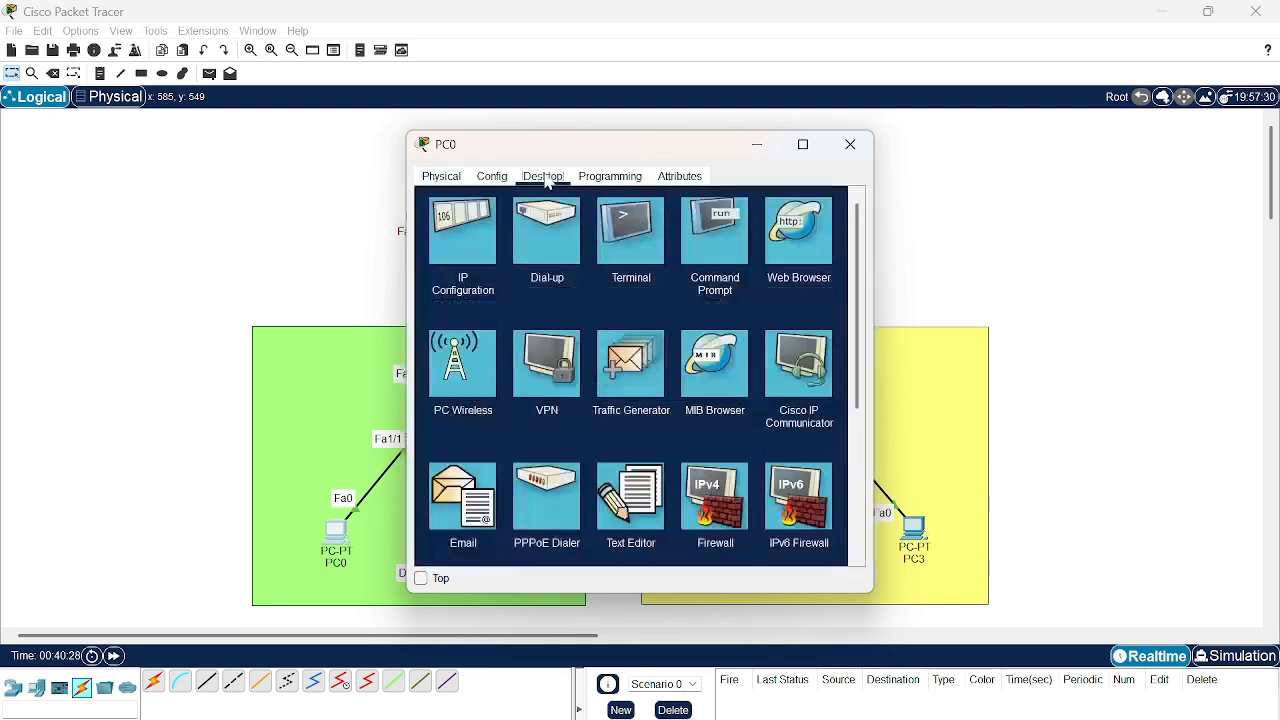
{"action": "left_click", "coordinate": [460, 230]}
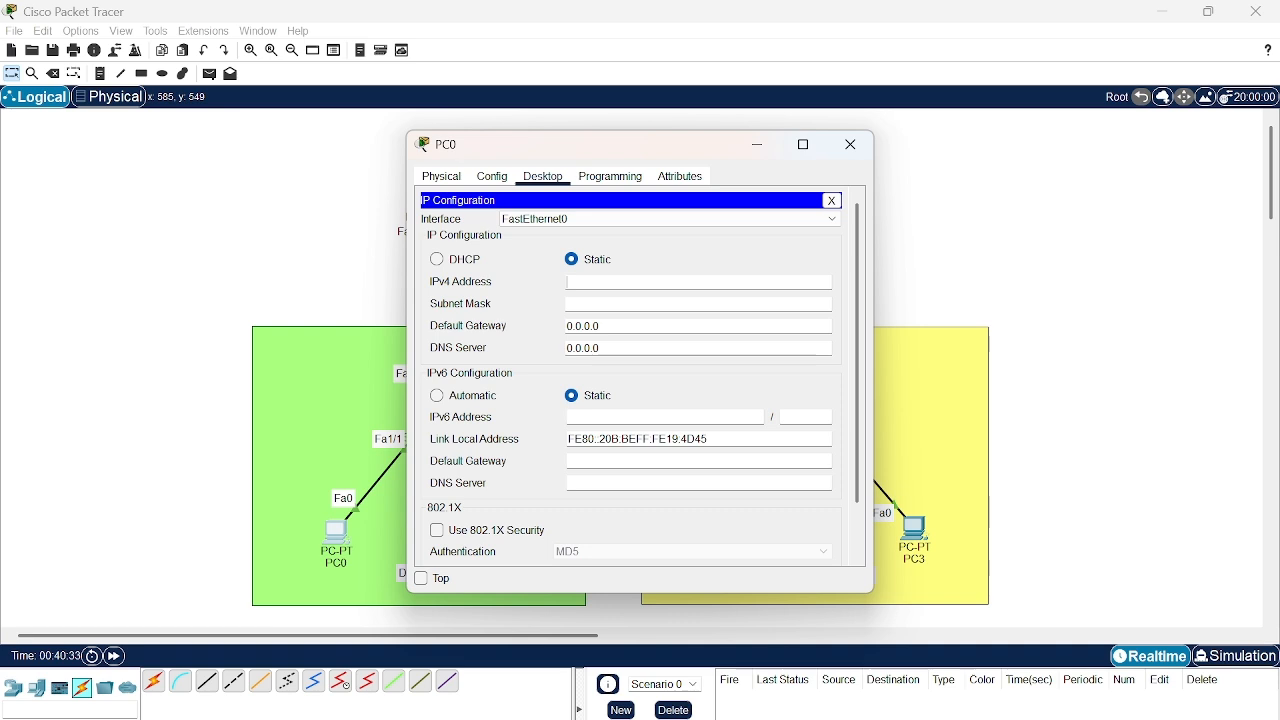
{"action": "type", "text": "192.168.5.2"}
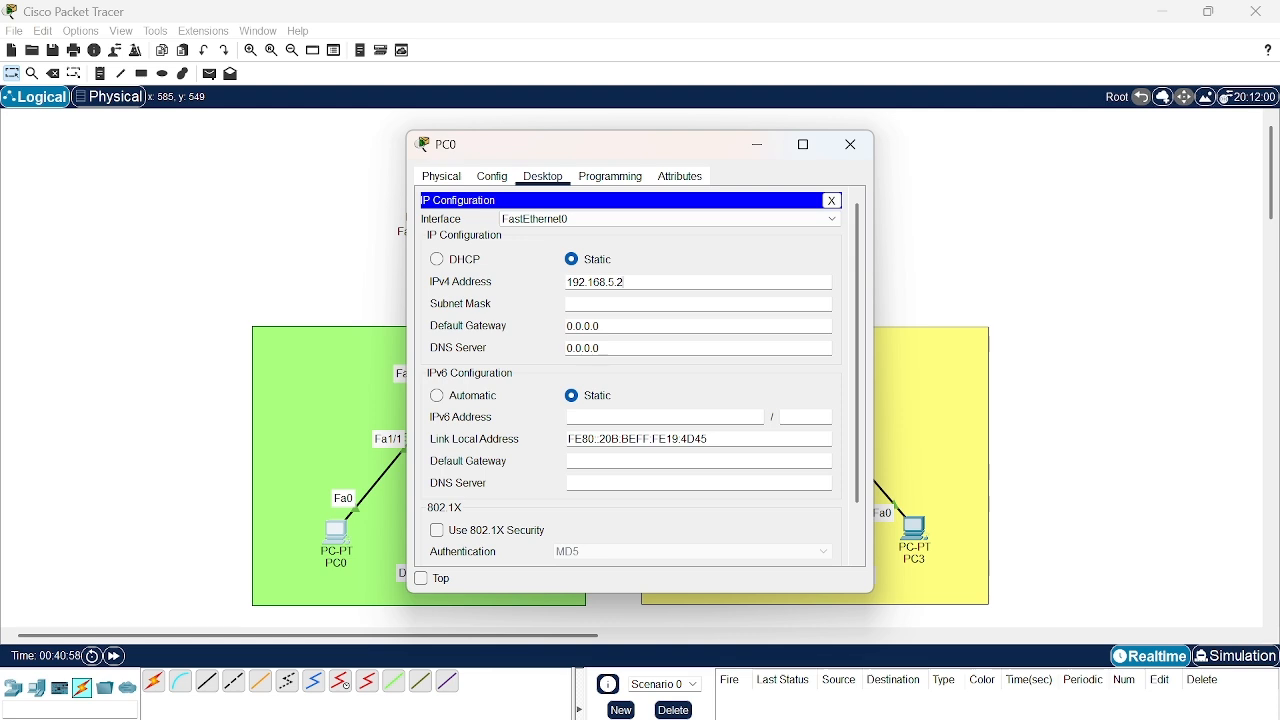
{"action": "left_click", "coordinate": [595, 304]}
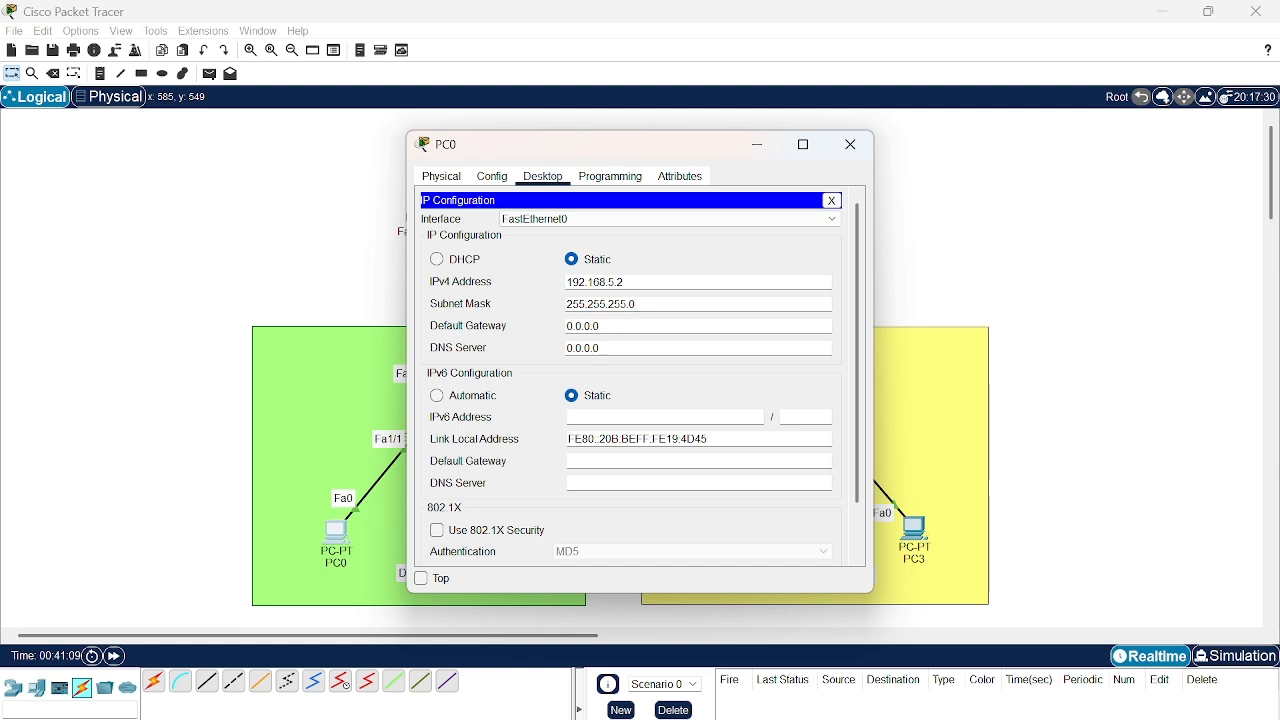
- Set PC0's IPv4 default gateway to 192.168.5.1 and close its configuration window
{"action": "key", "text": "BackSpace"}
{"action": "key", "text": "BackSpace"}
{"action": "key", "text": "BackSpace"}
{"action": "key", "text": "BackSpace"}
{"action": "key", "text": "BackSpace"}
{"action": "key", "text": "BackSpace"}
{"action": "key", "text": "BackSpace"}
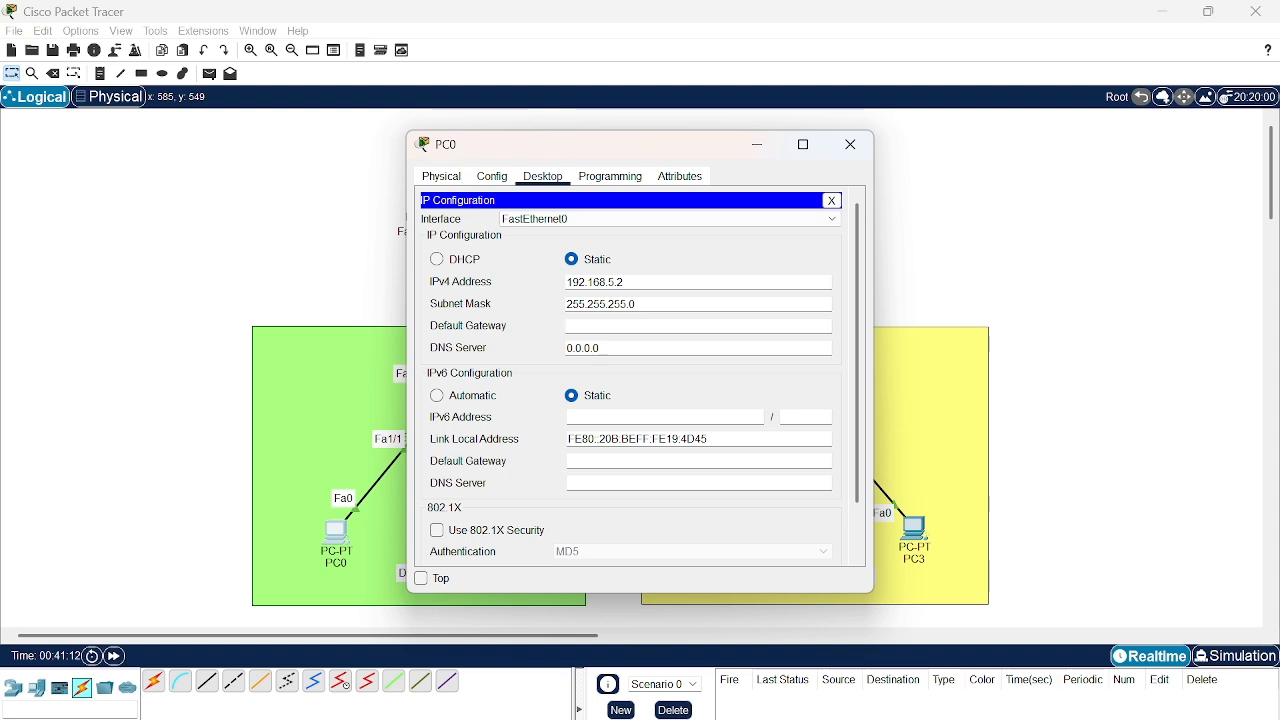
{"action": "type", "text": "192.168."}
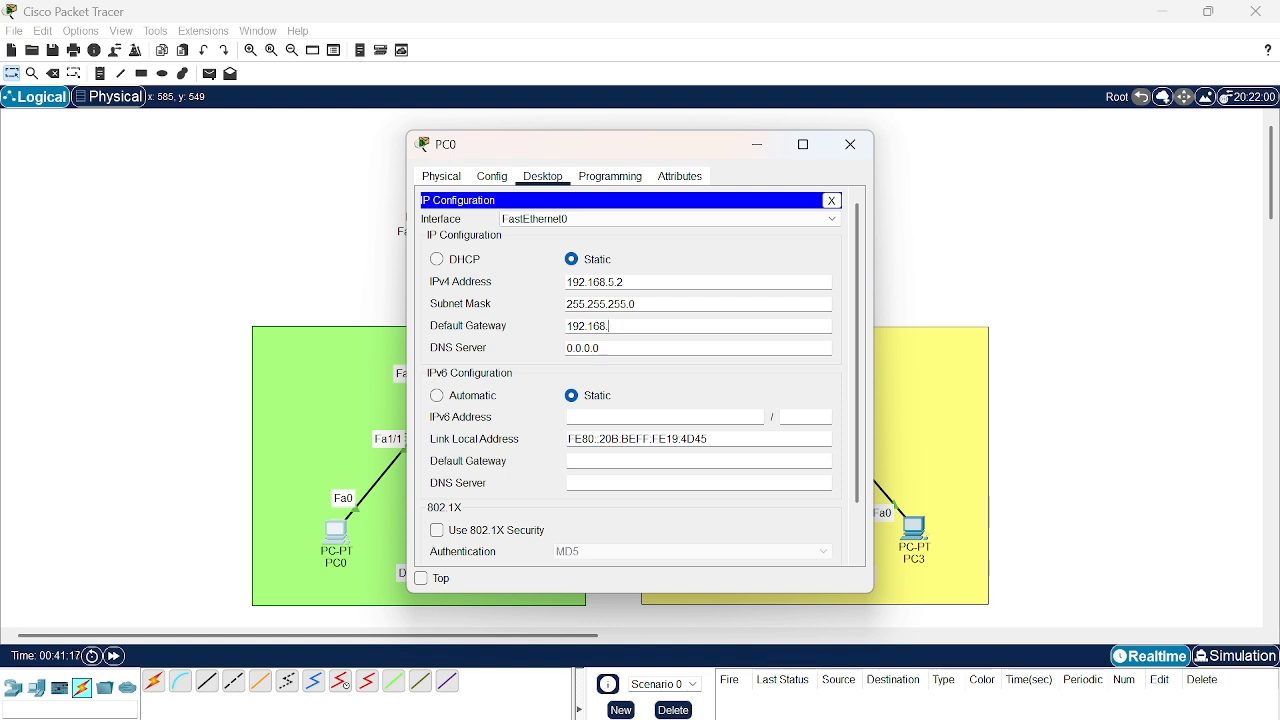
{"action": "type", "text": "5.1"}
{"action": "left_click", "coordinate": [851, 144]}
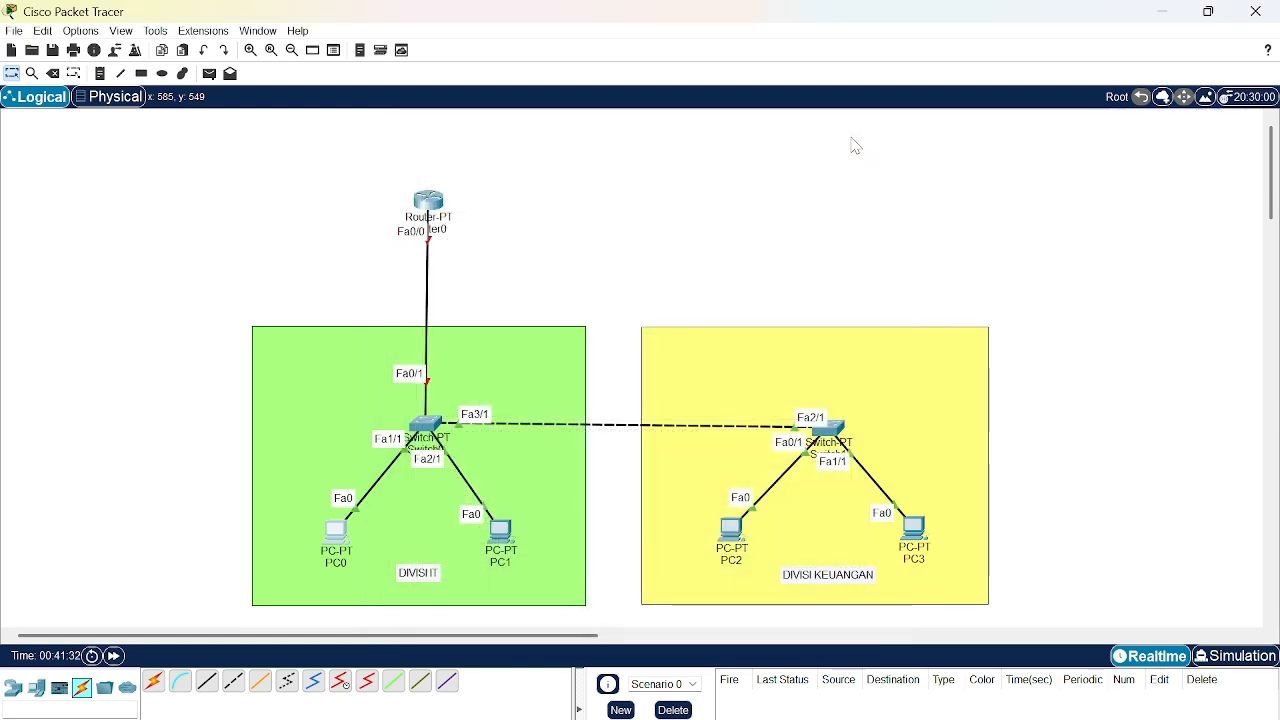
- Give PC1 in the IT division the static IPv4 address 192.168.5.3 with subnet mask 255.255.255.0
{"action": "left_click", "coordinate": [500, 530]}
{"action": "left_click", "coordinate": [548, 175]}
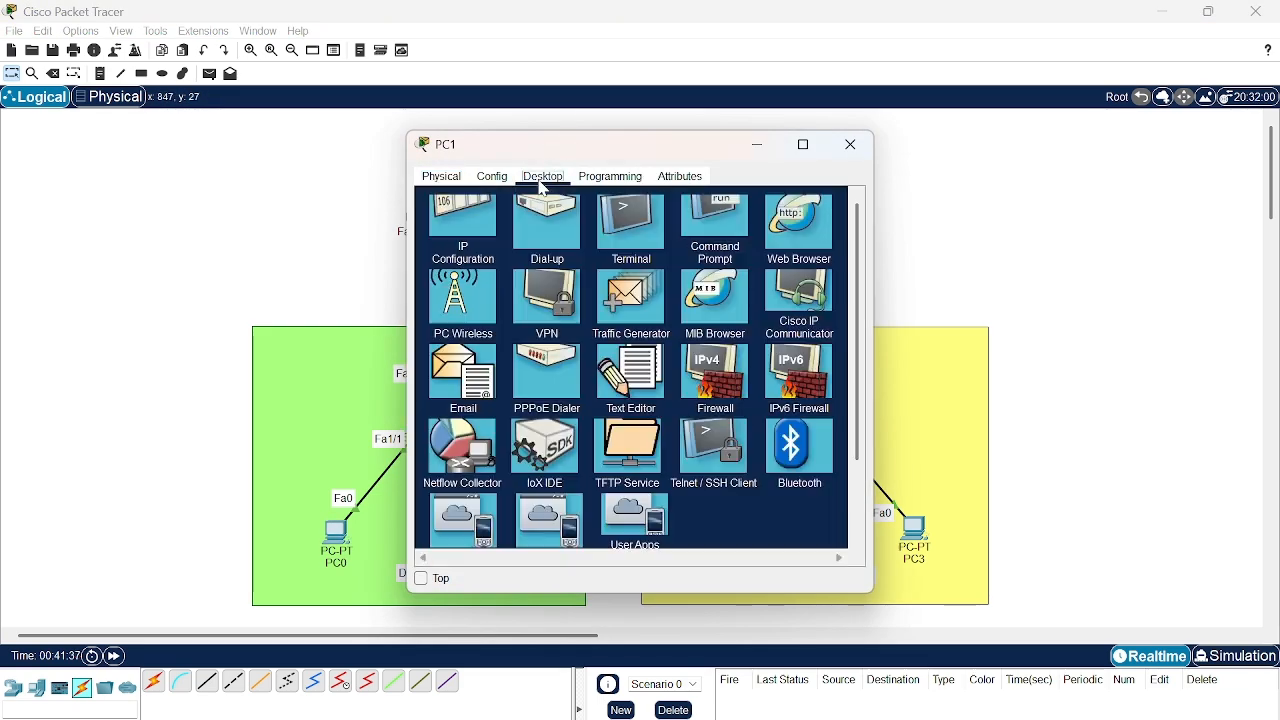
{"action": "left_click", "coordinate": [479, 222]}
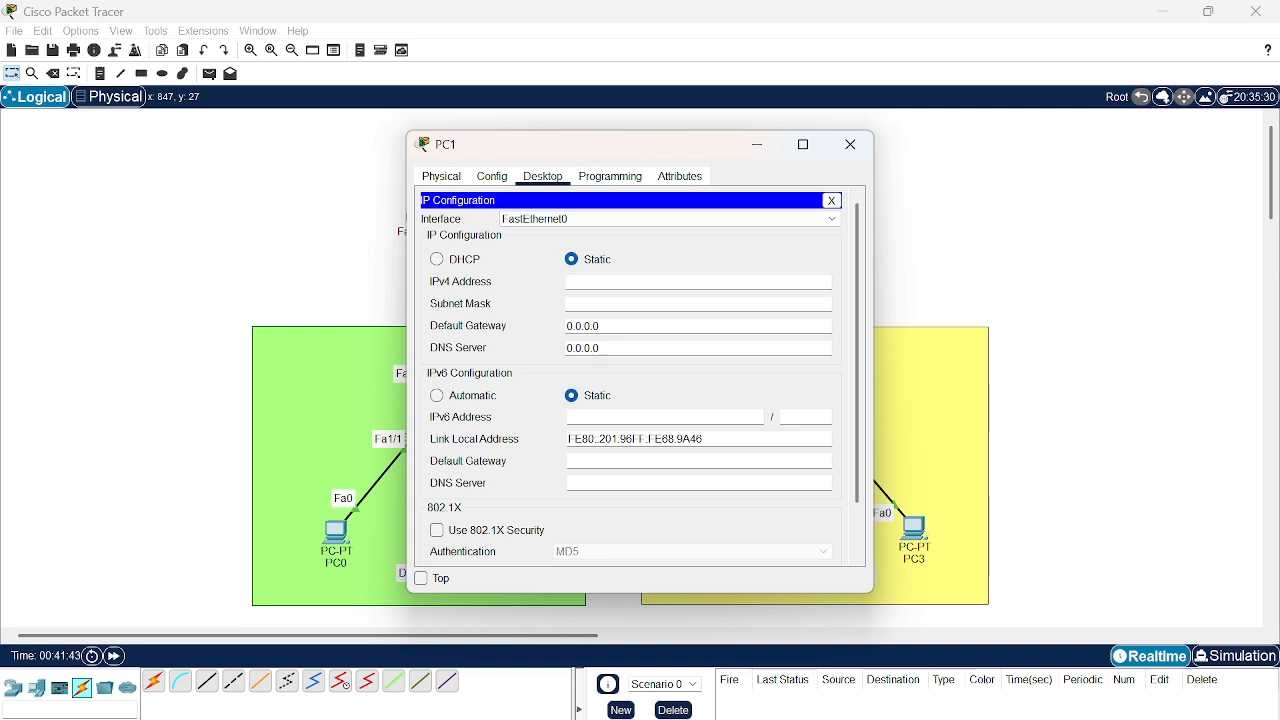
{"action": "type", "text": "192.168.5.3"}
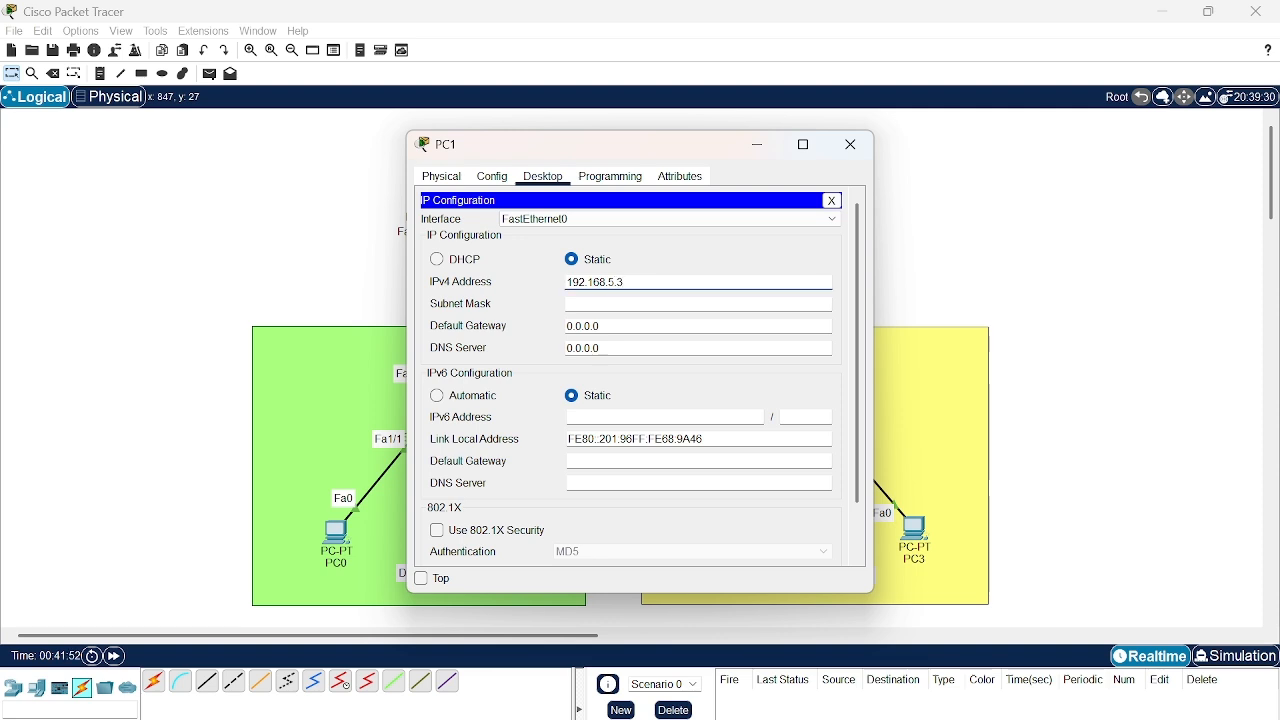
{"action": "key", "text": "Tab"}
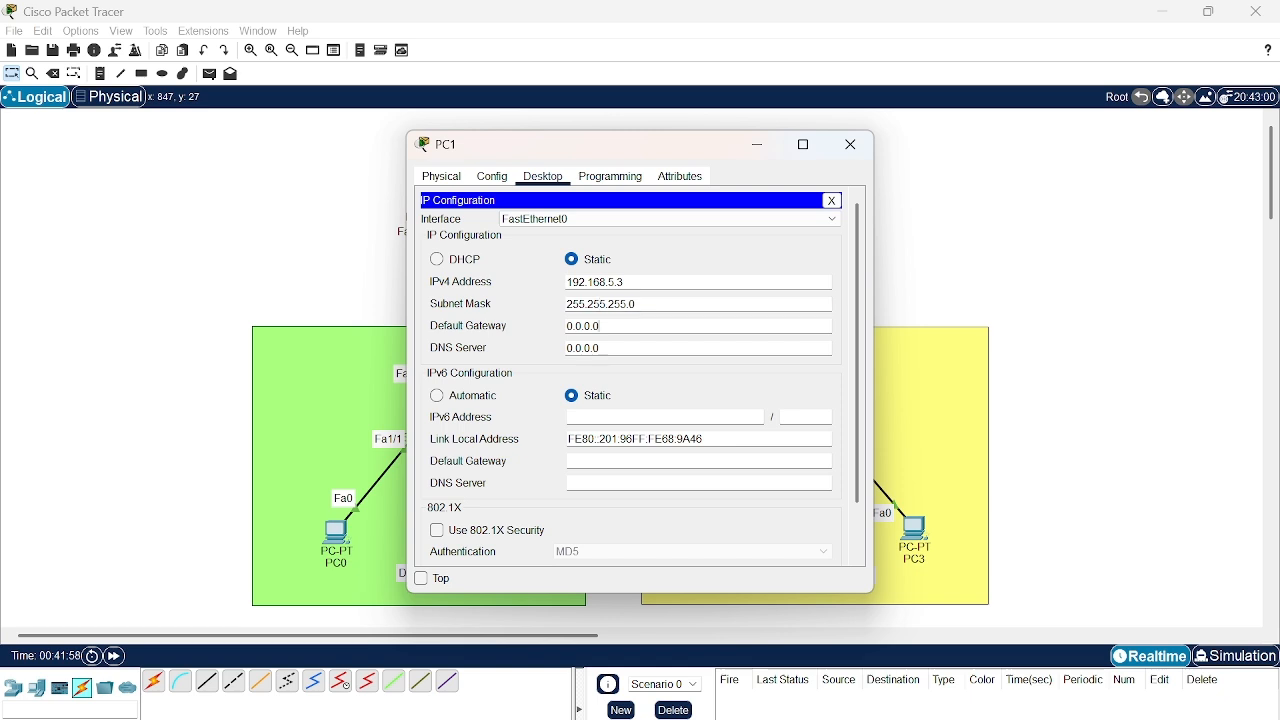
- Set PC1's IPv4 default gateway to 192.168.5.1 and close its configuration window
{"action": "key", "text": "BackSpace"}
{"action": "key", "text": "BackSpace"}
{"action": "key", "text": "BackSpace"}
{"action": "key", "text": "BackSpace"}
{"action": "key", "text": "BackSpace"}
{"action": "key", "text": "BackSpace"}
{"action": "key", "text": "BackSpace"}
{"action": "type", "text": "192.168.5.1"}
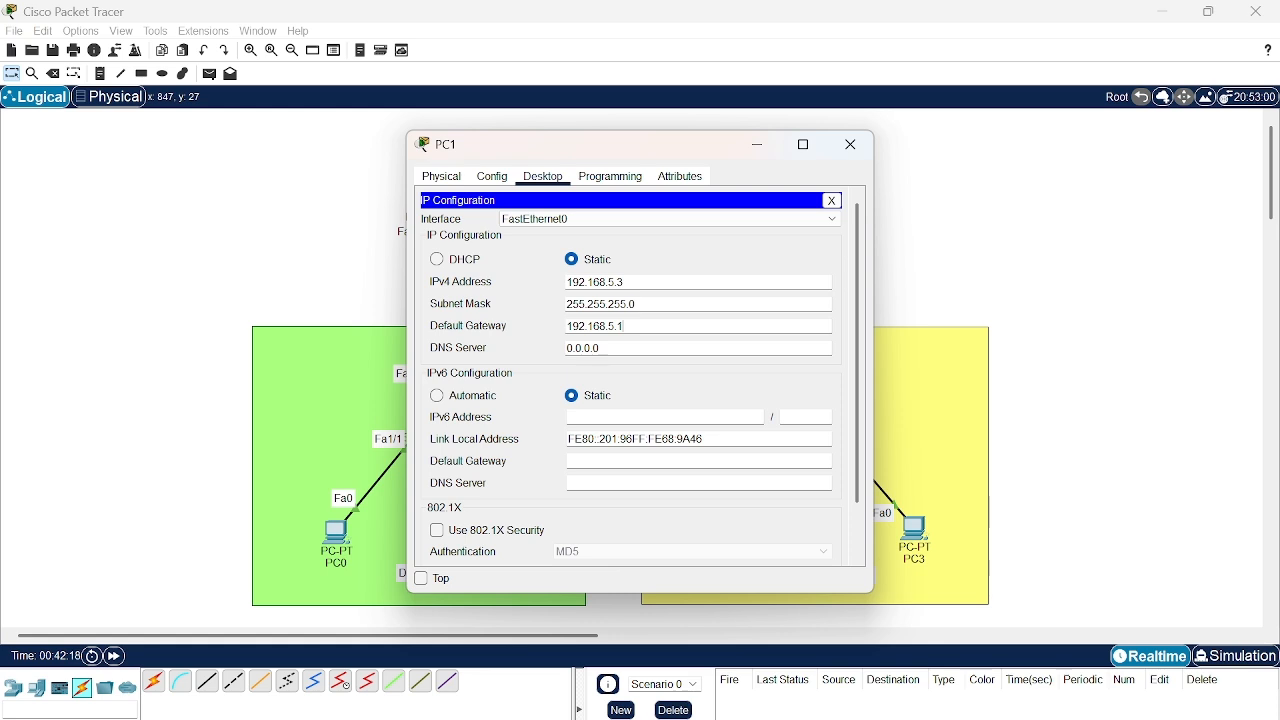
{"action": "left_click", "coordinate": [851, 145]}
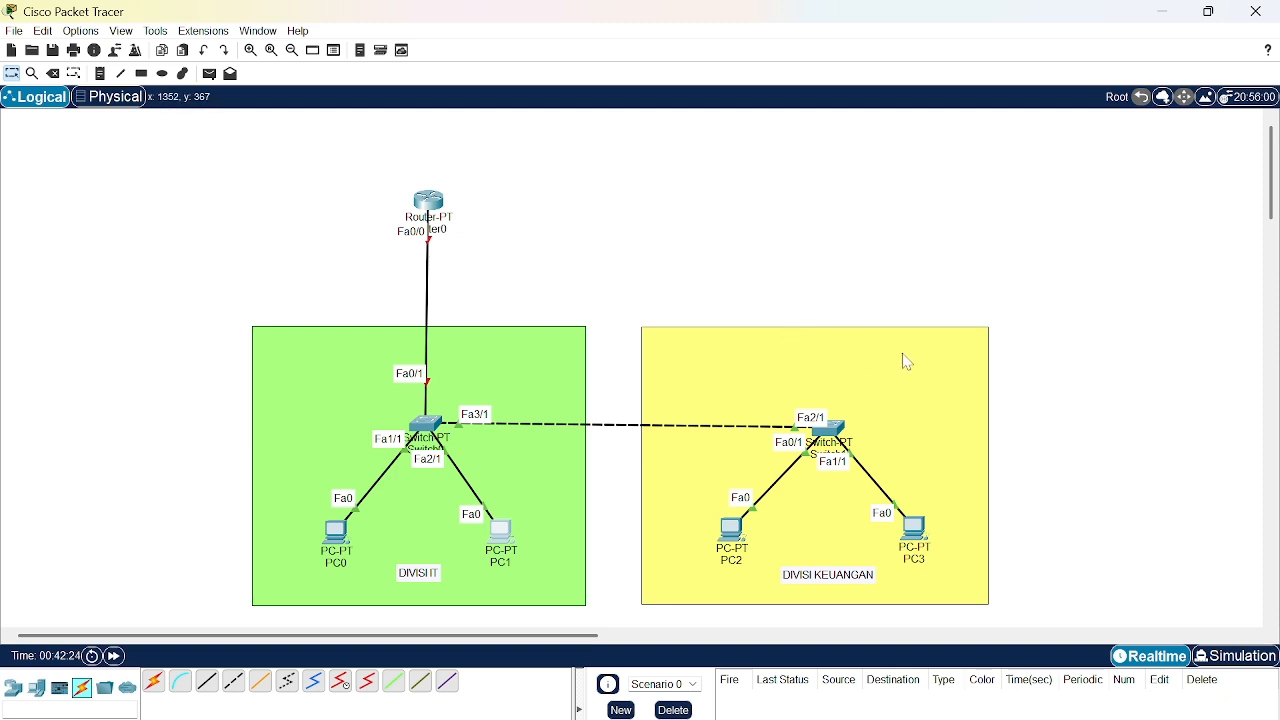
- Give PC2 in the finance division the static IPv4 address 192.168.15.2 with subnet mask 255.255.255.0
{"action": "left_click", "coordinate": [739, 540]}
{"action": "left_click", "coordinate": [544, 177]}
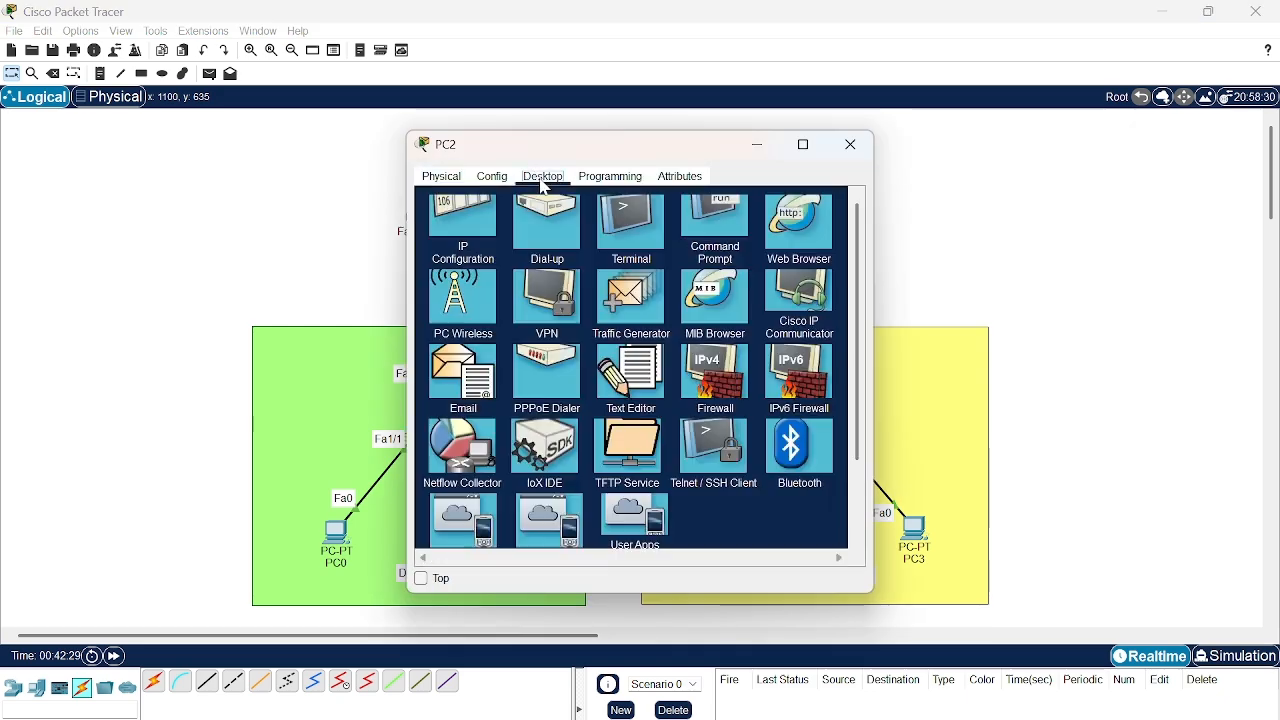
{"action": "left_click", "coordinate": [442, 262]}
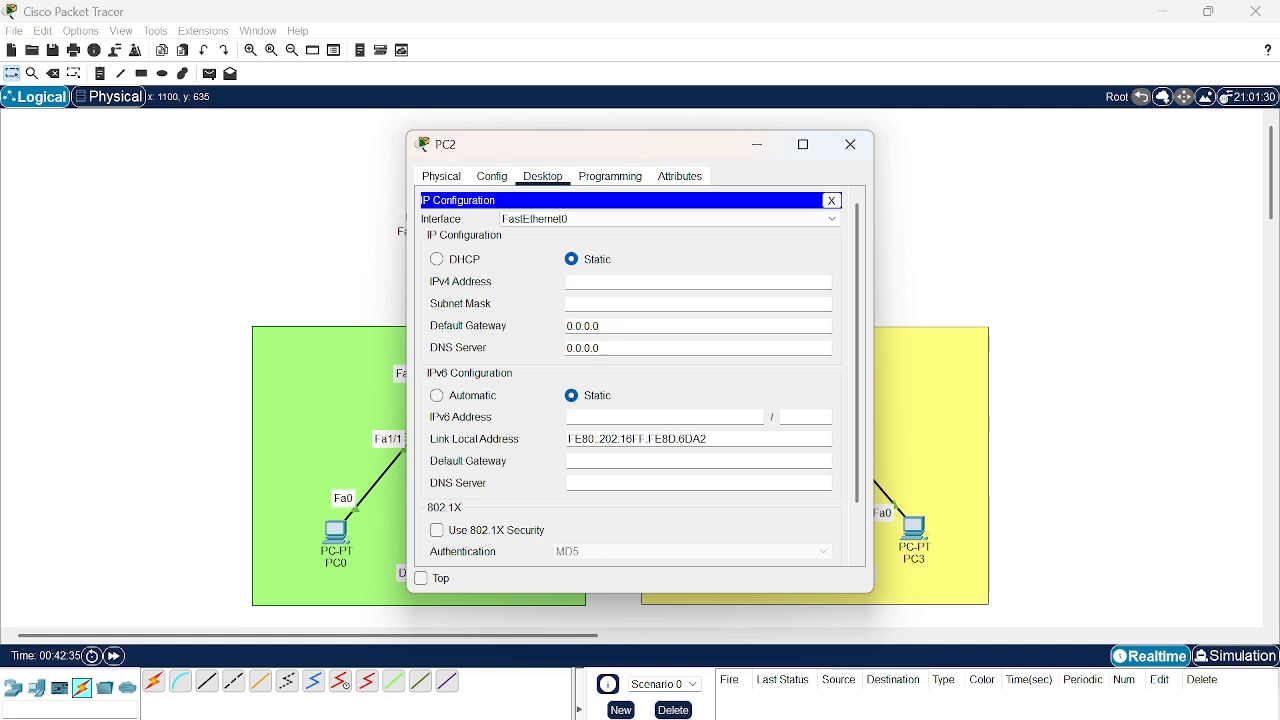
{"action": "type", "text": "192.168.15"}
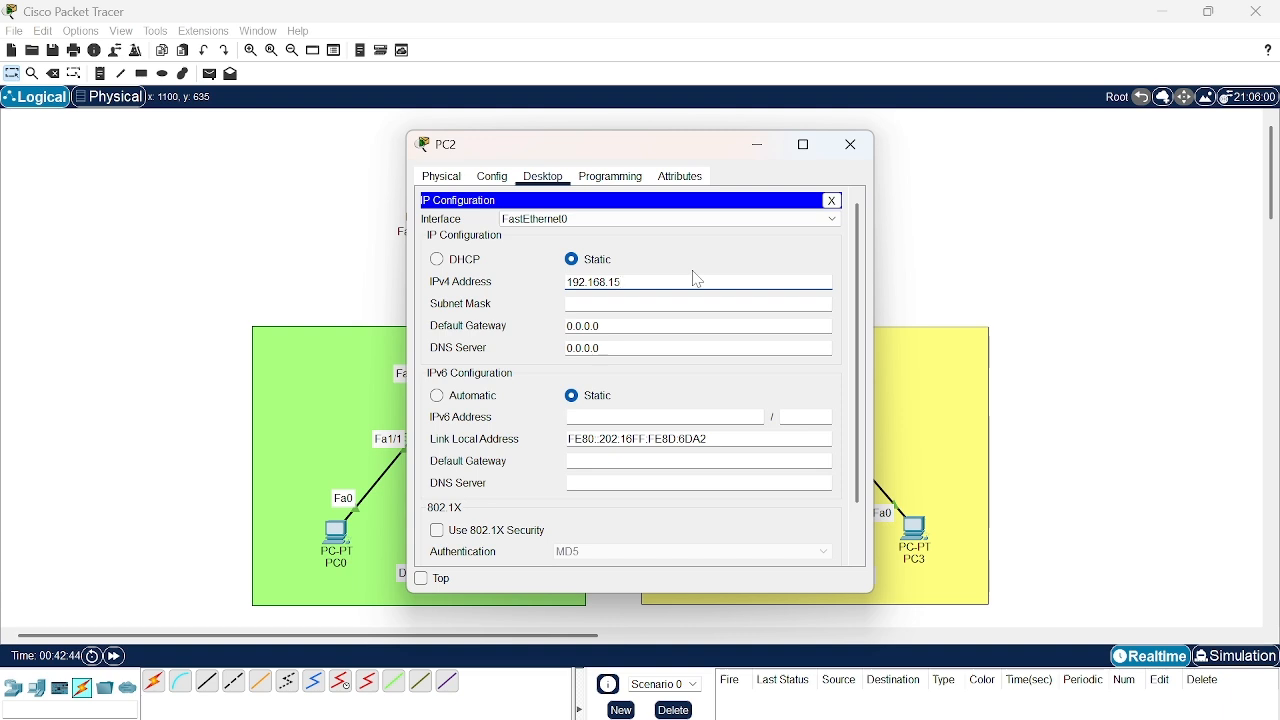
{"action": "type", "text": ".2"}
{"action": "left_click", "coordinate": [617, 304]}
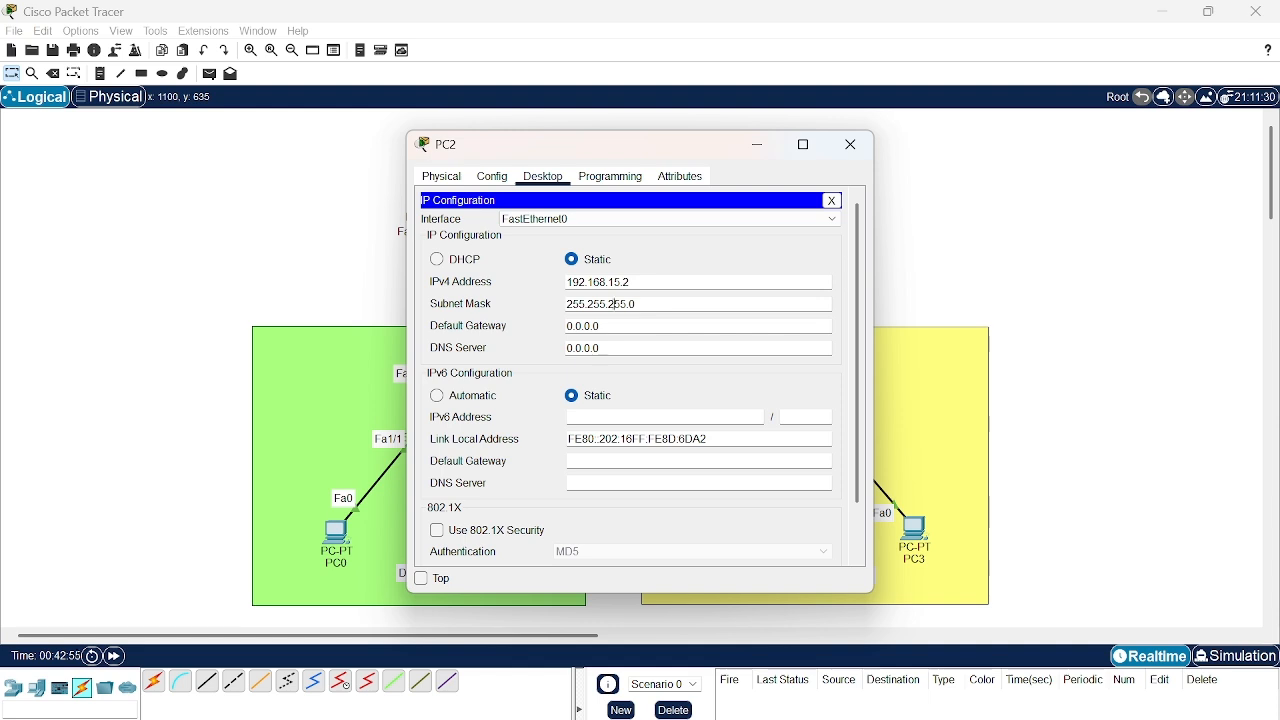
- Set PC2's IPv4 default gateway to 192.168.15.1 and close its configuration window
{"action": "key", "text": "BackSpace"}
{"action": "key", "text": "BackSpace"}
{"action": "key", "text": "BackSpace"}
{"action": "key", "text": "BackSpace"}
{"action": "key", "text": "BackSpace"}
{"action": "key", "text": "BackSpace"}
{"action": "key", "text": "BackSpace"}
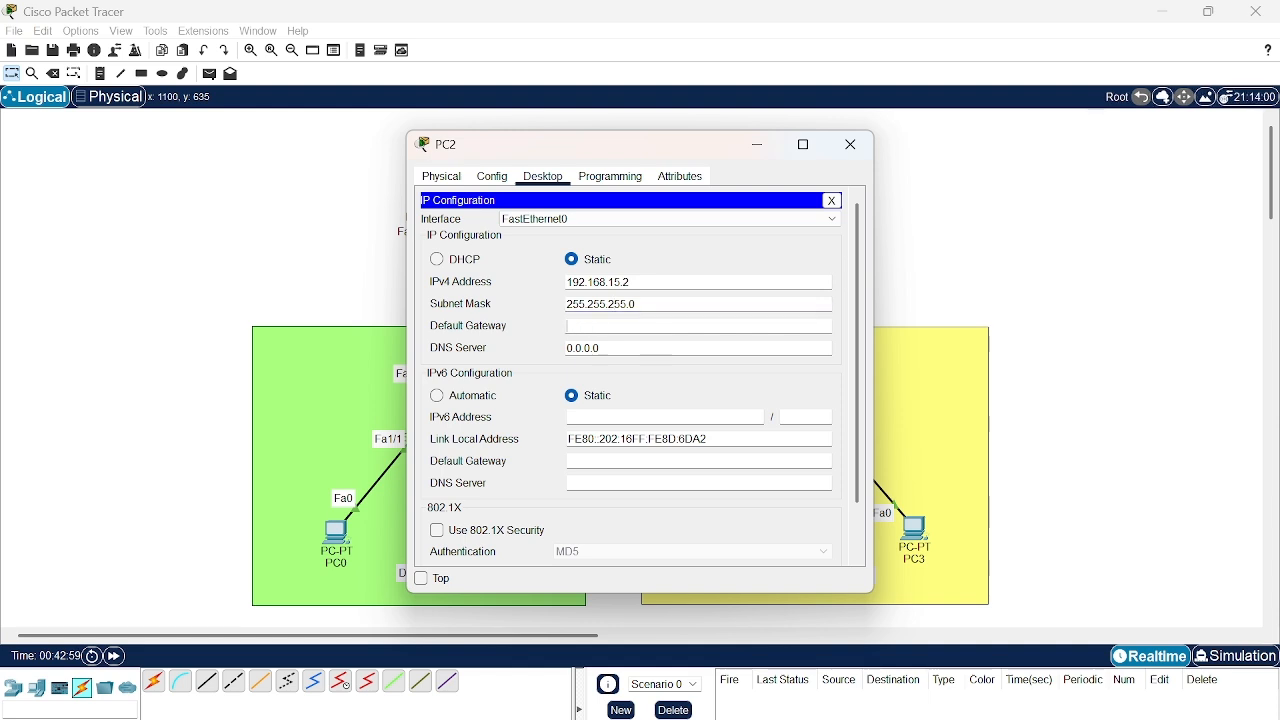
{"action": "type", "text": "192.168.15.1"}
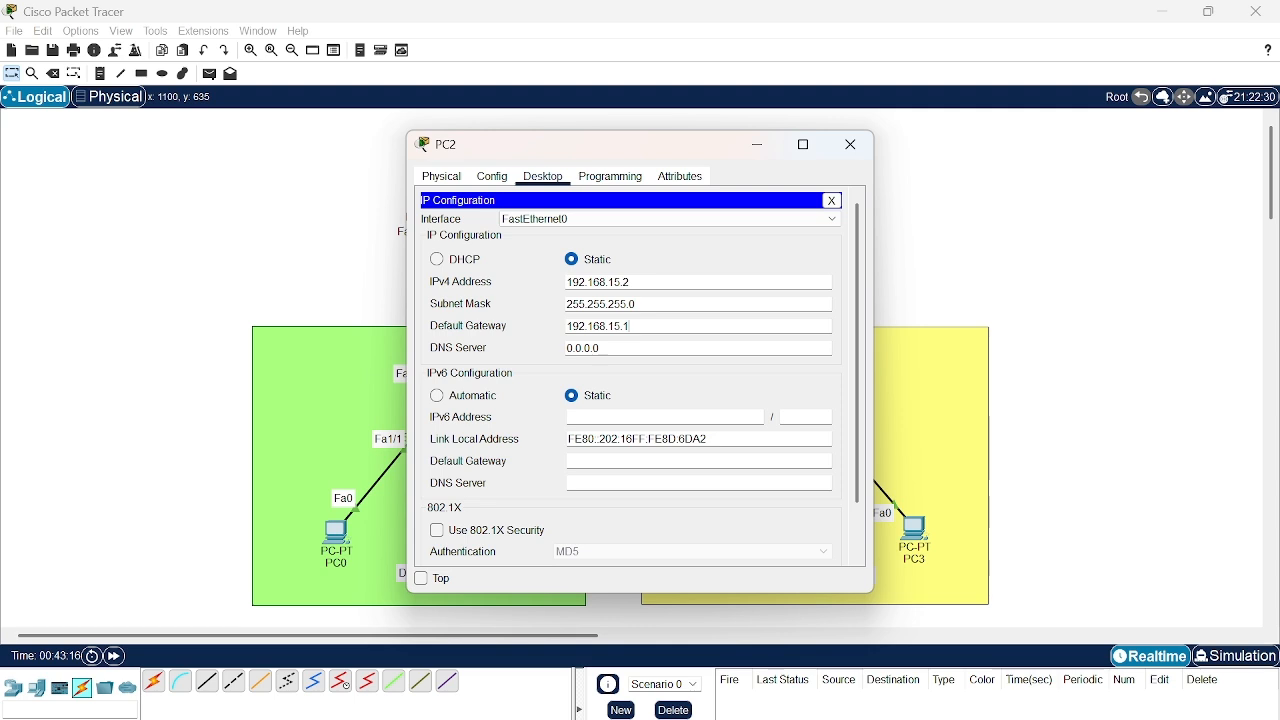
{"action": "left_click", "coordinate": [853, 152]}
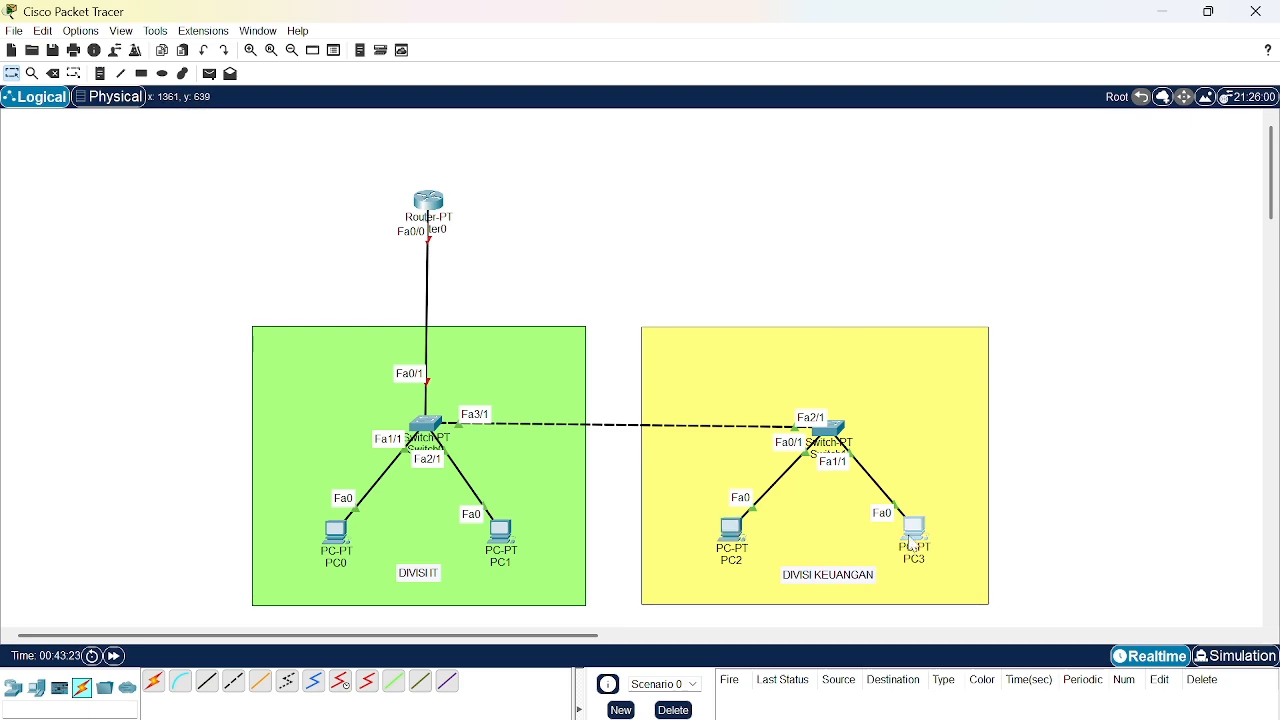
- Give PC3 in the finance division the static IPv4 address 192.168.15.3 with subnet mask 255.255.255.0
{"action": "left_click", "coordinate": [913, 535]}
{"action": "left_click", "coordinate": [543, 180]}
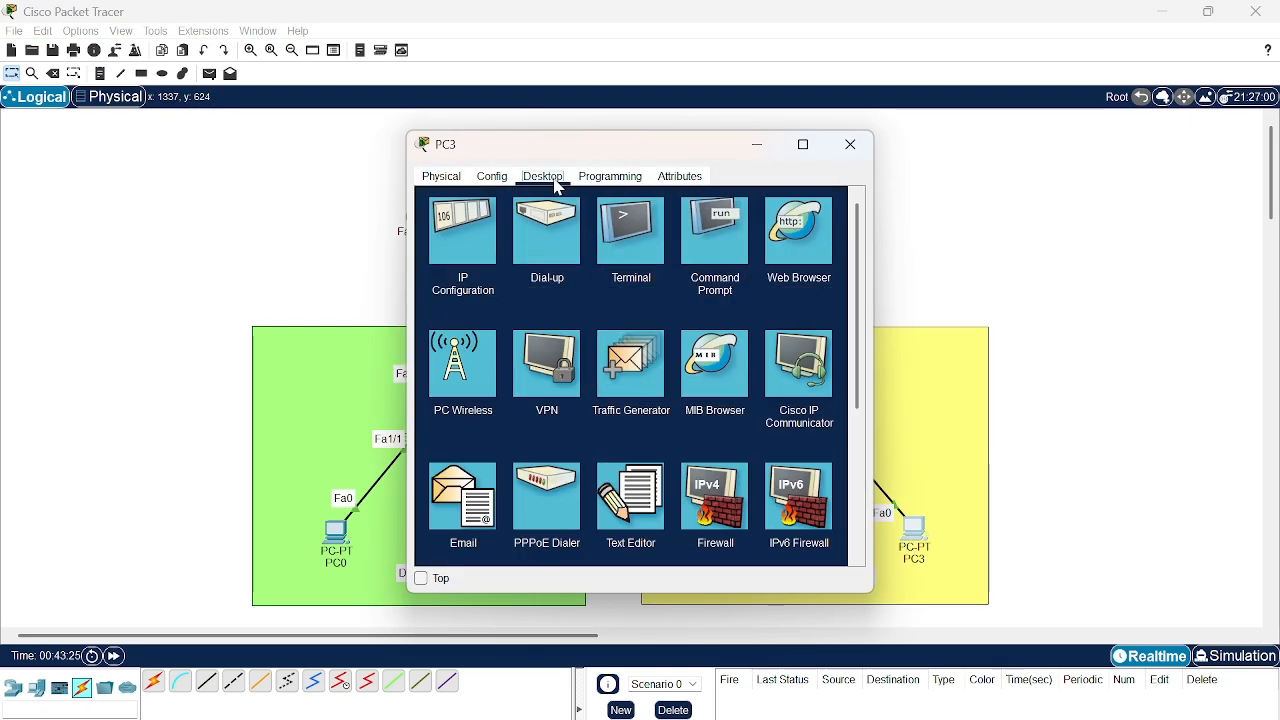
{"action": "left_click", "coordinate": [466, 240]}
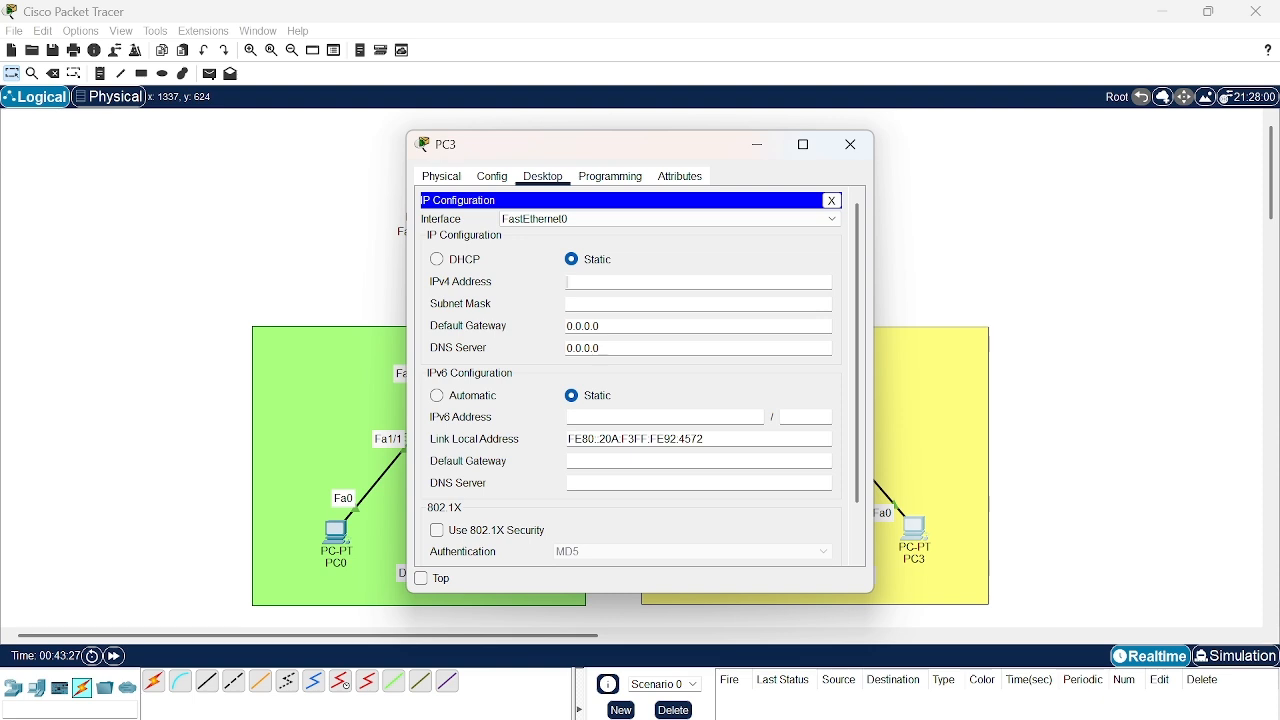
{"action": "type", "text": "192.168.15.3"}
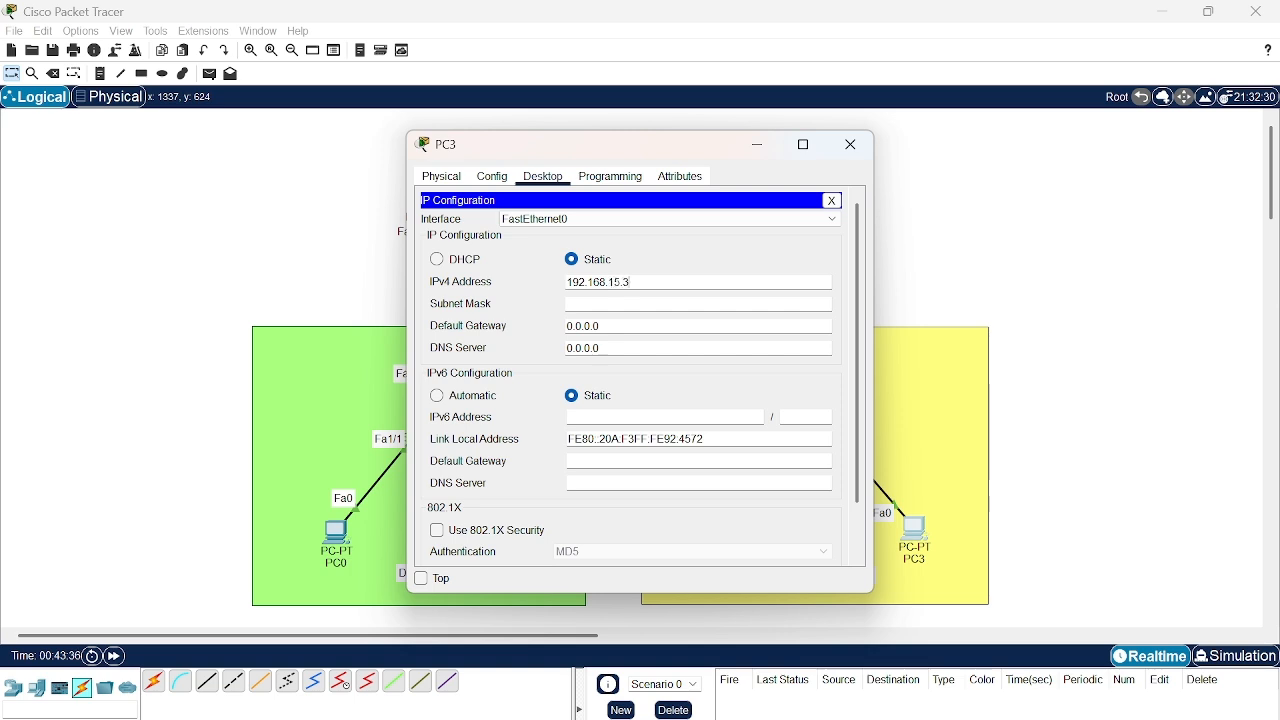
{"action": "left_click", "coordinate": [594, 304]}
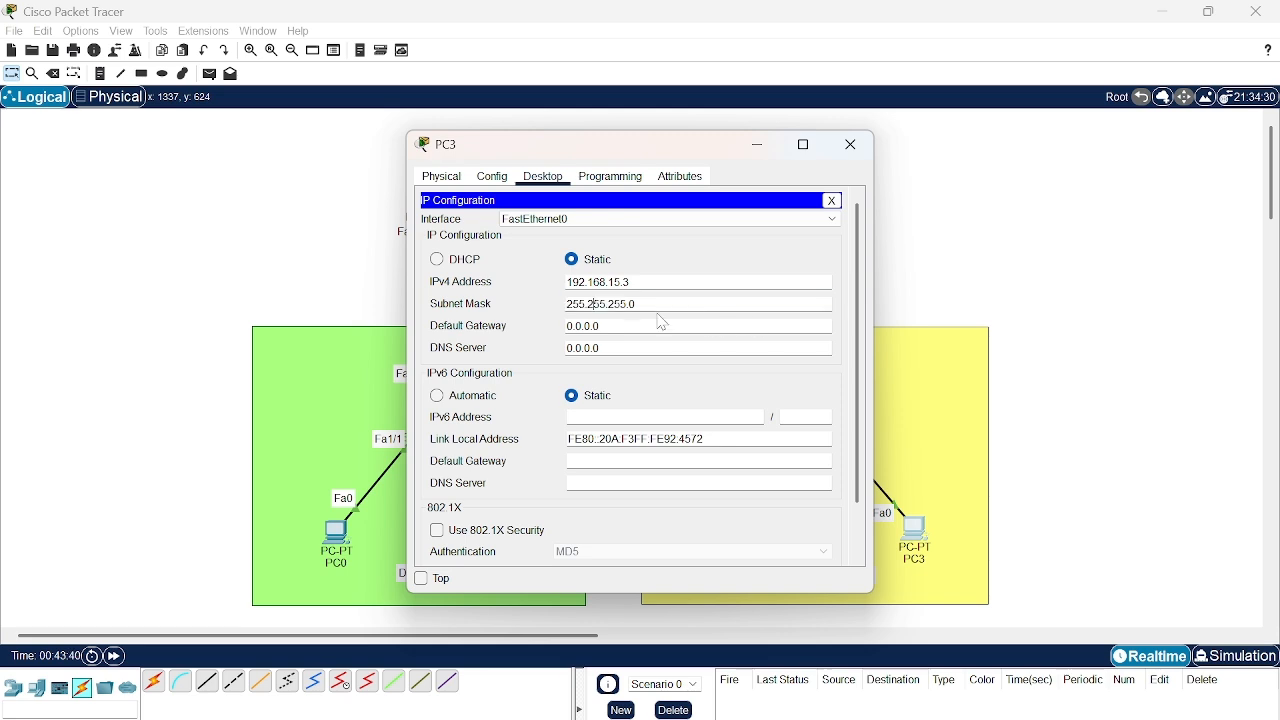
- Set PC3's IPv4 default gateway to 192.168.15.1 and close its configuration window
{"action": "left_click", "coordinate": [598, 326]}
{"action": "key", "text": "BackSpace"}
{"action": "key", "text": "BackSpace"}
{"action": "key", "text": "BackSpace"}
{"action": "key", "text": "BackSpace"}
{"action": "key", "text": "BackSpace"}
{"action": "key", "text": "BackSpace"}
{"action": "key", "text": "BackSpace"}
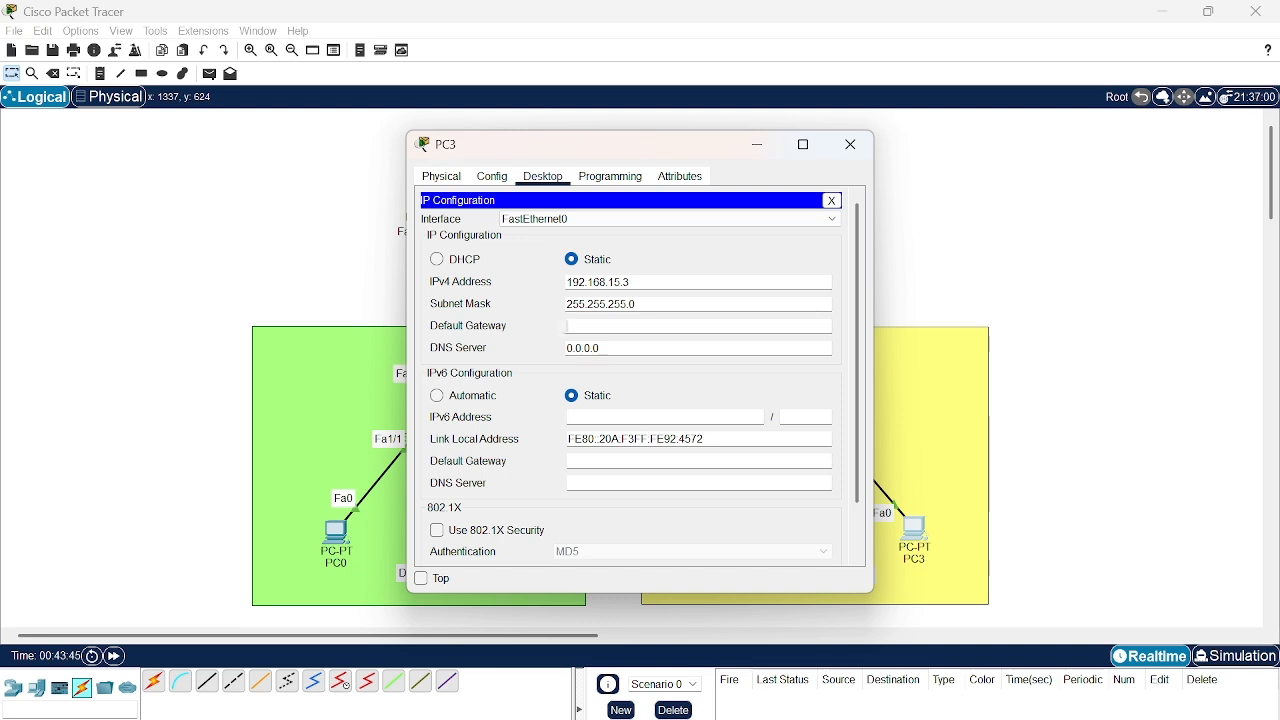
{"action": "type", "text": "192.168.15.1"}
{"action": "left_click", "coordinate": [849, 144]}
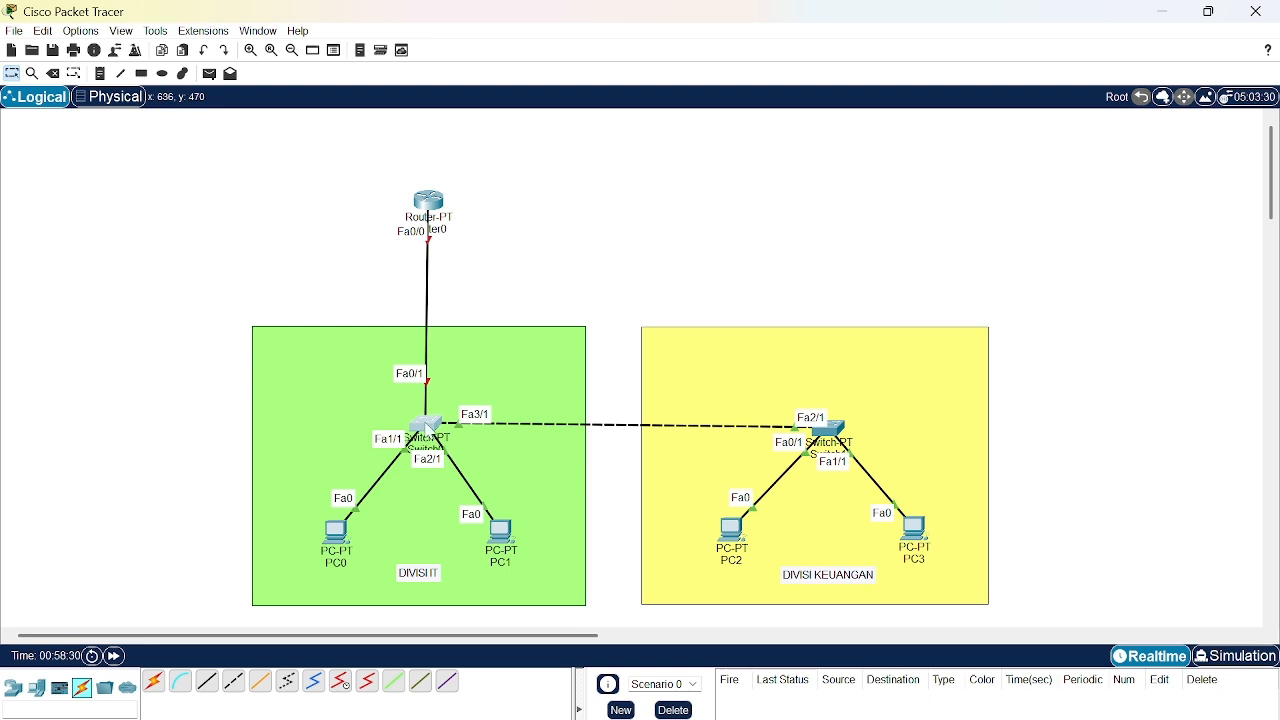
- Add VLAN 10 named IT to the VLAN database of Switch0 in the IT division
{"action": "left_click", "coordinate": [428, 428]}
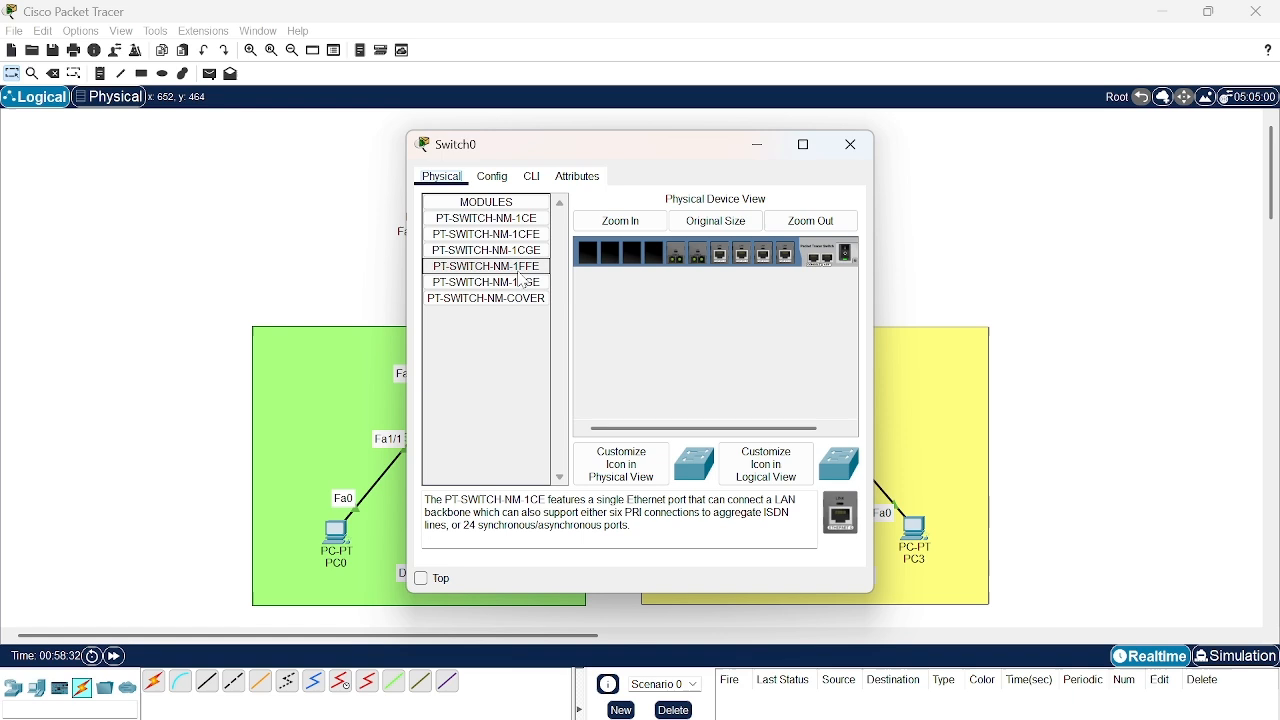
{"action": "left_click", "coordinate": [496, 178]}
{"action": "left_click", "coordinate": [533, 266]}
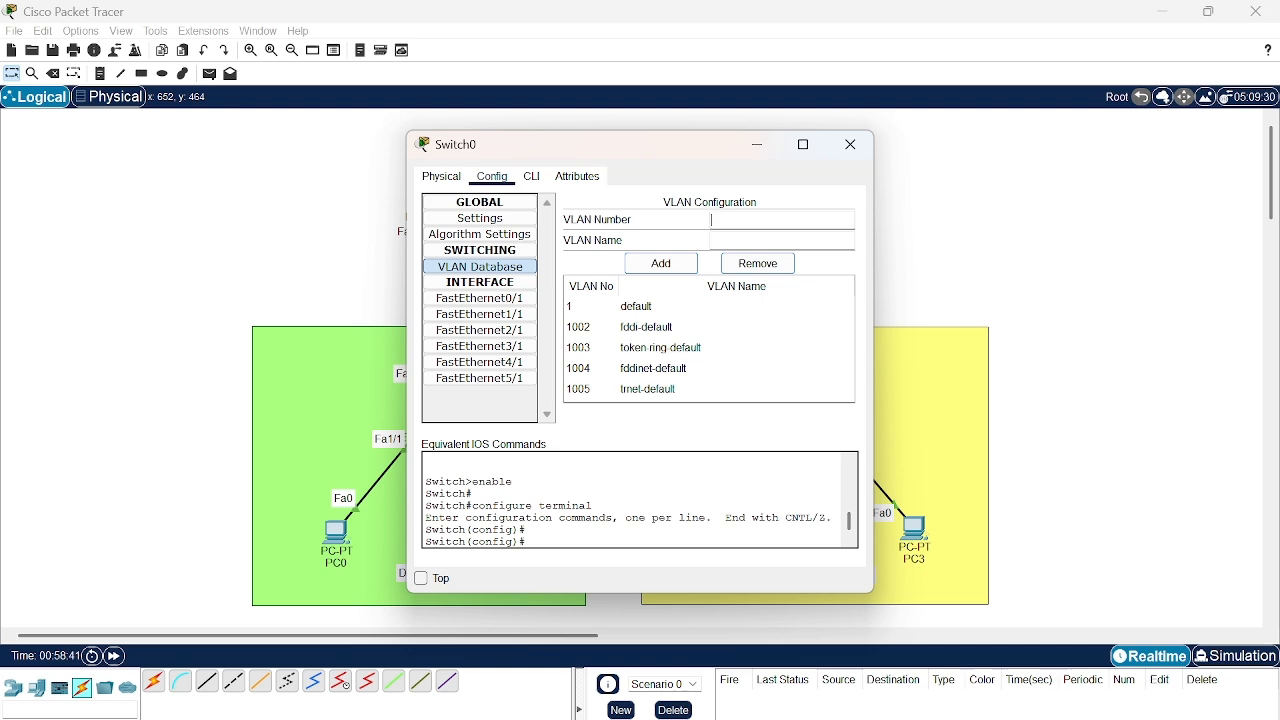
{"action": "type", "text": "10"}
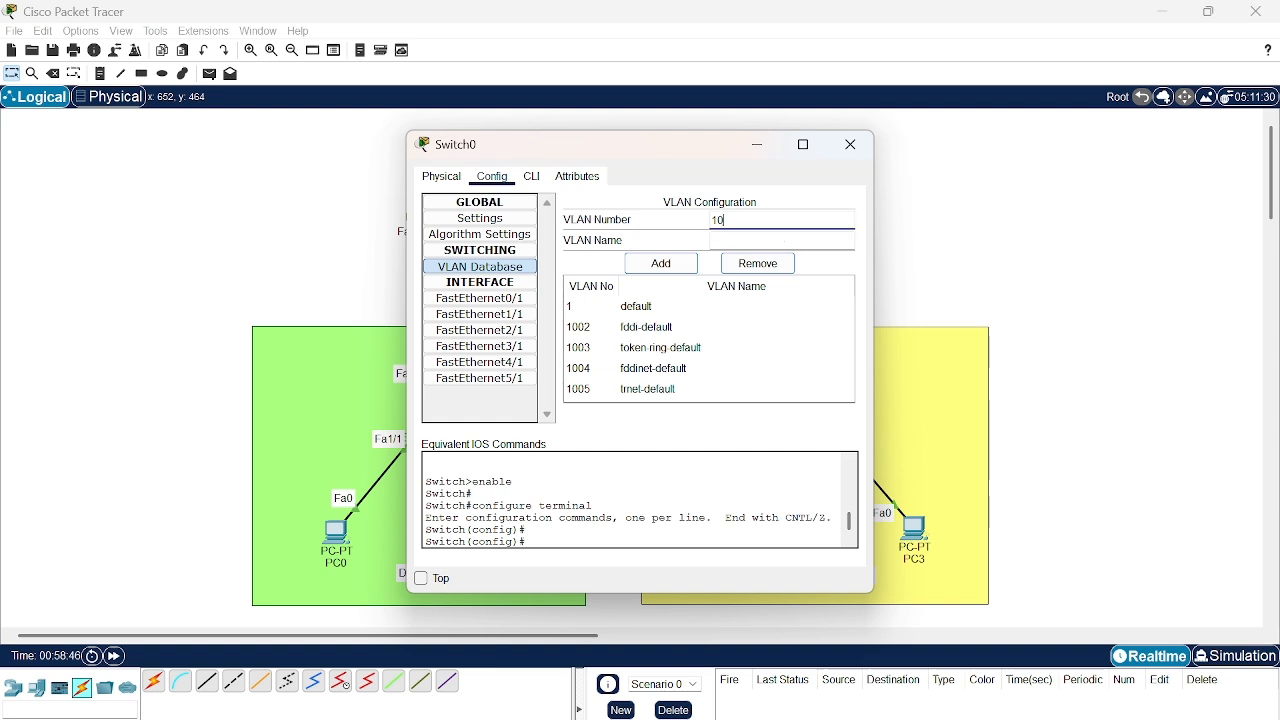
{"action": "left_click", "coordinate": [785, 241]}
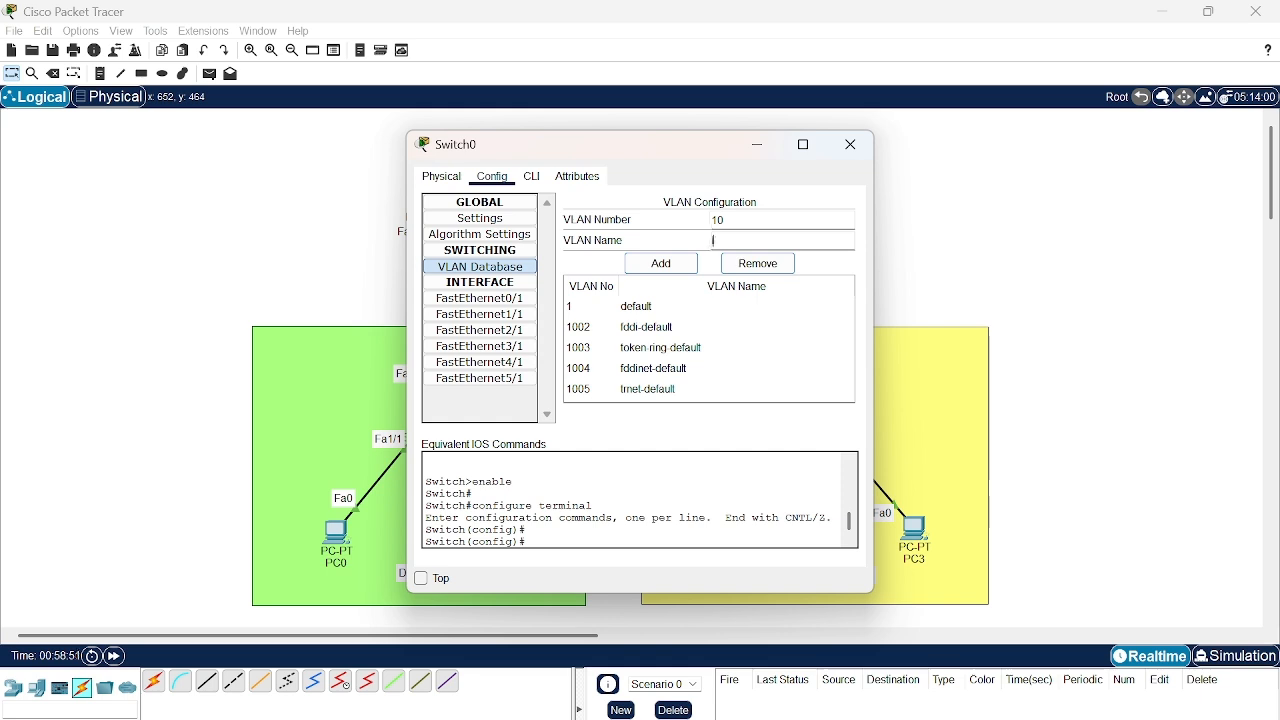
{"action": "type", "text": "IT"}
{"action": "left_click", "coordinate": [659, 265]}
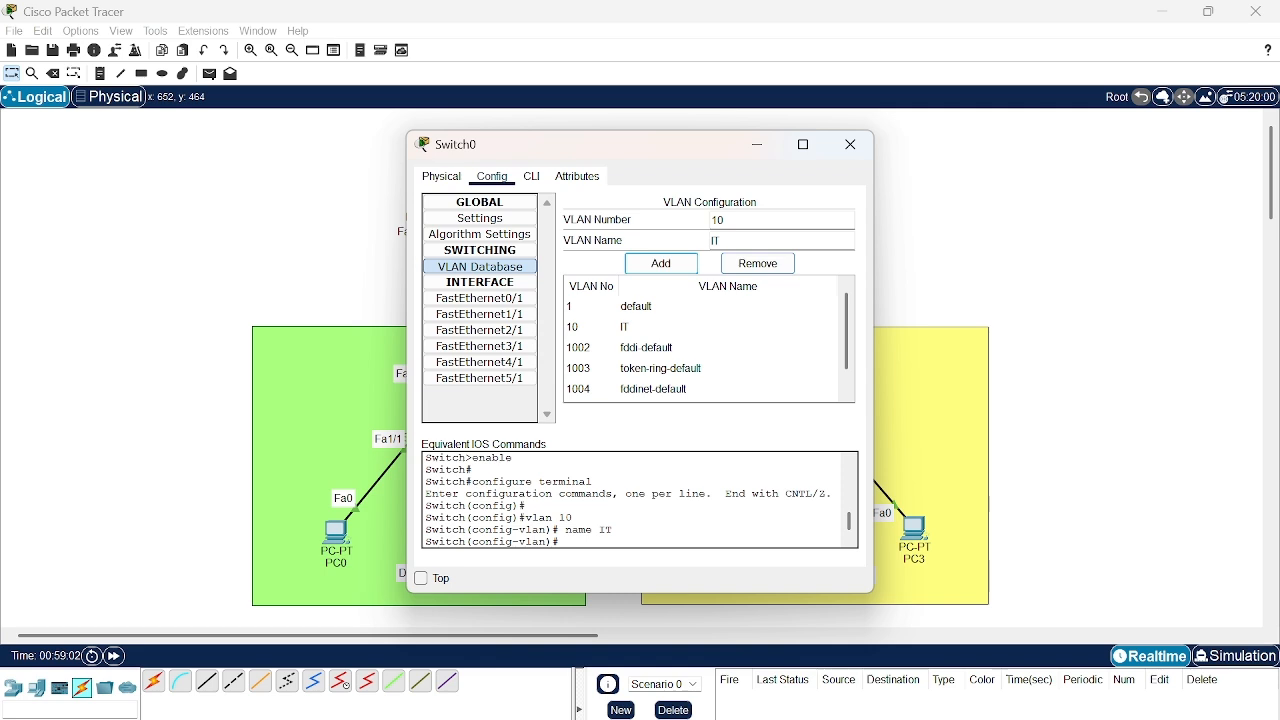
- Add VLAN 20 named Keuangan to Switch0's VLAN database
{"action": "double_click", "coordinate": [715, 221]}
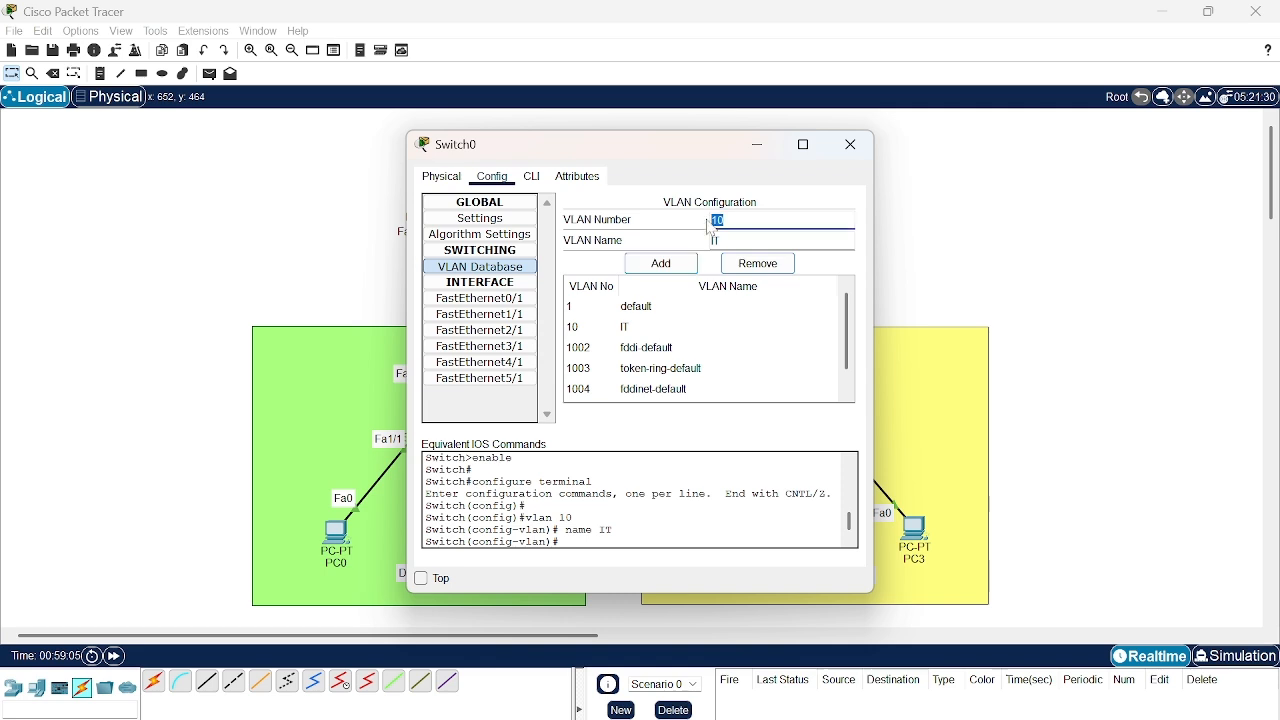
{"action": "type", "text": "20"}
{"action": "key", "text": "Tab"}
{"action": "key", "text": "BackSpace"}
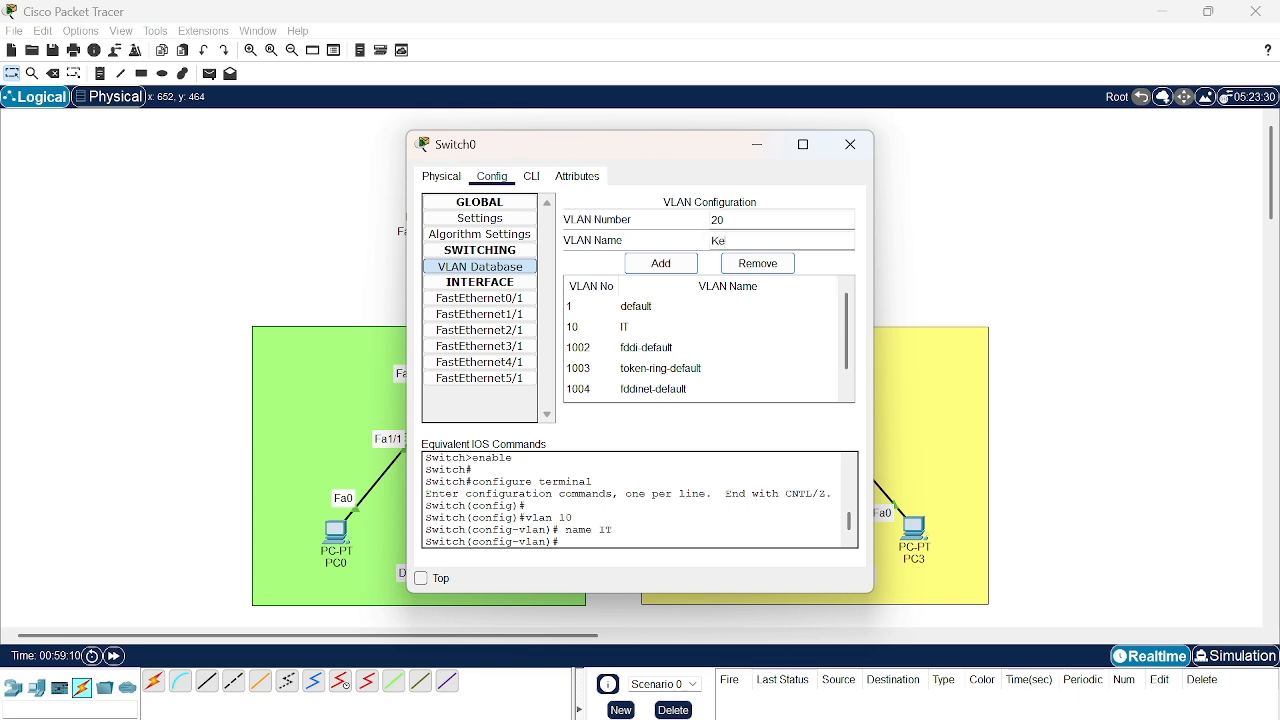
{"action": "type", "text": "Keuangan"}
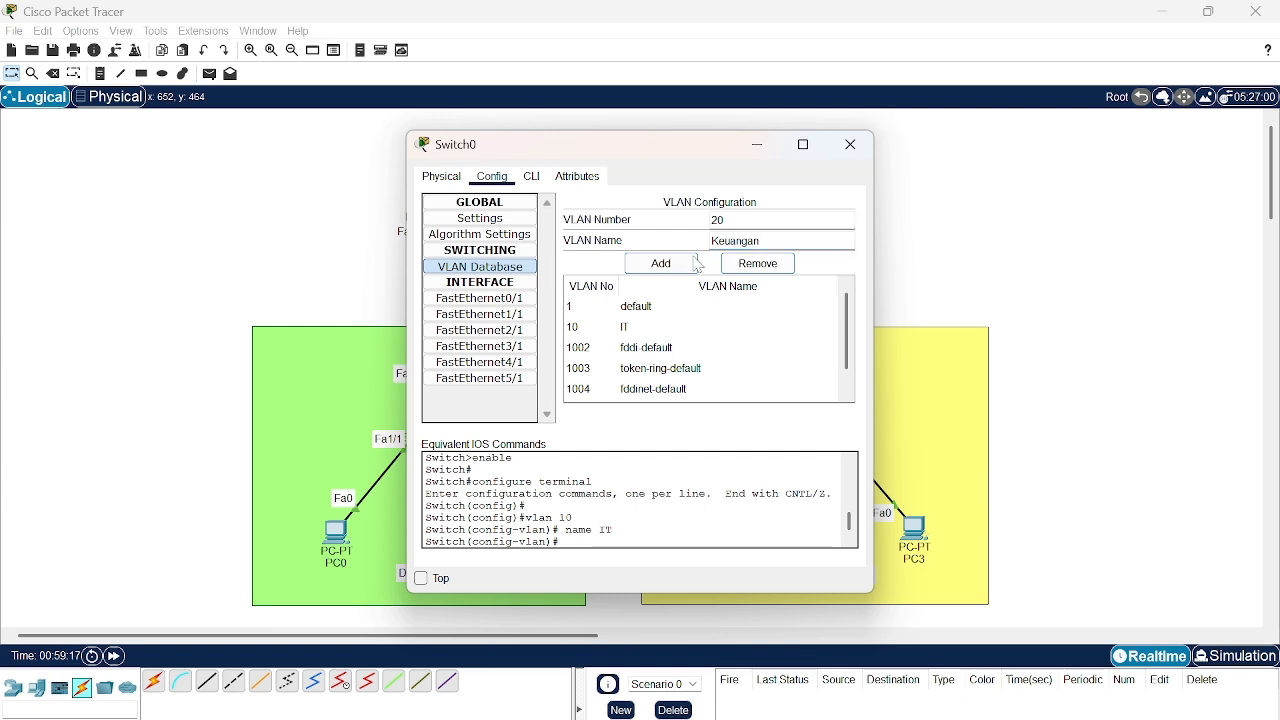
{"action": "left_click", "coordinate": [661, 265]}
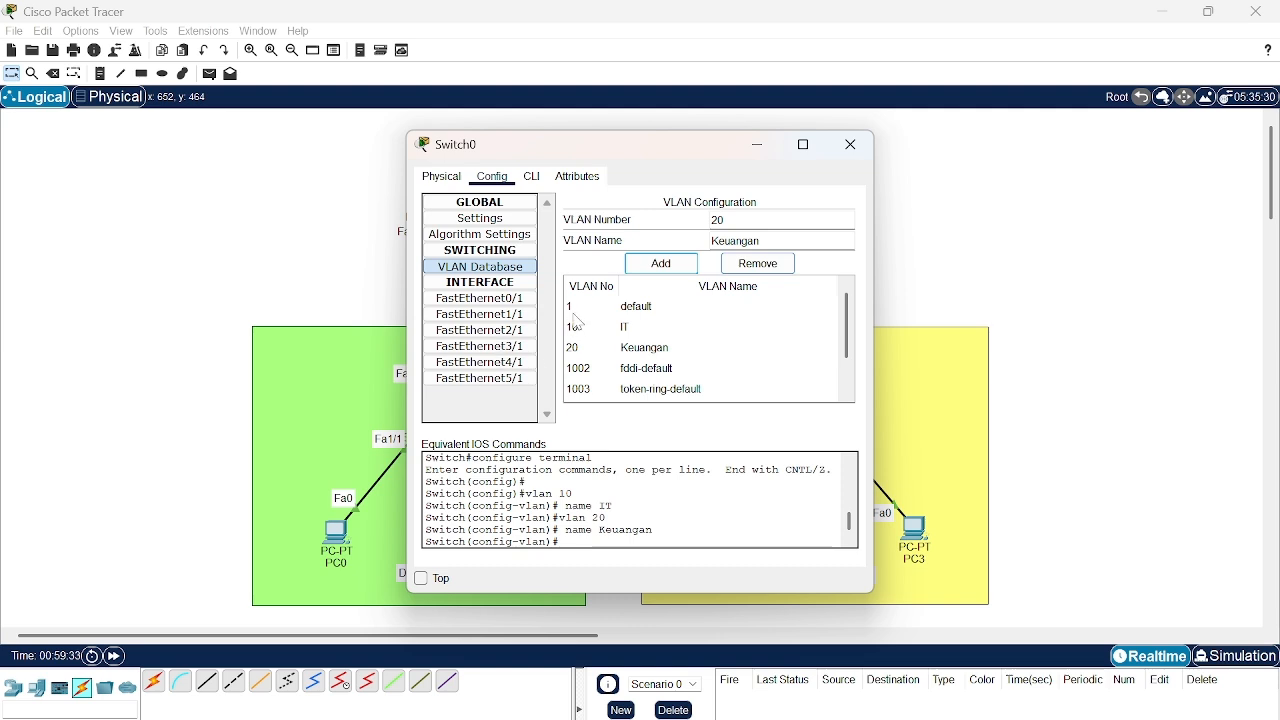
- Assign Switch0's FastEthernet0/1 access port to VLAN 10 (IT) and check the assignment
{"action": "left_click", "coordinate": [506, 300]}
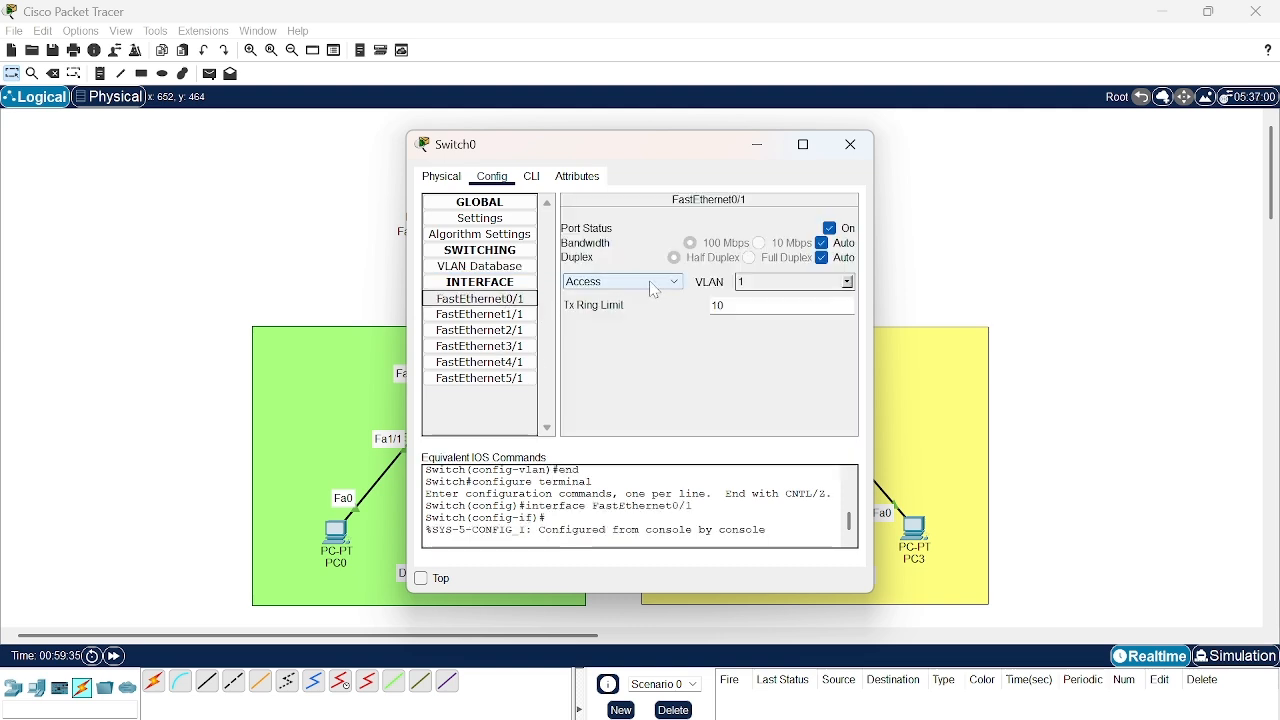
{"action": "left_click", "coordinate": [849, 283]}
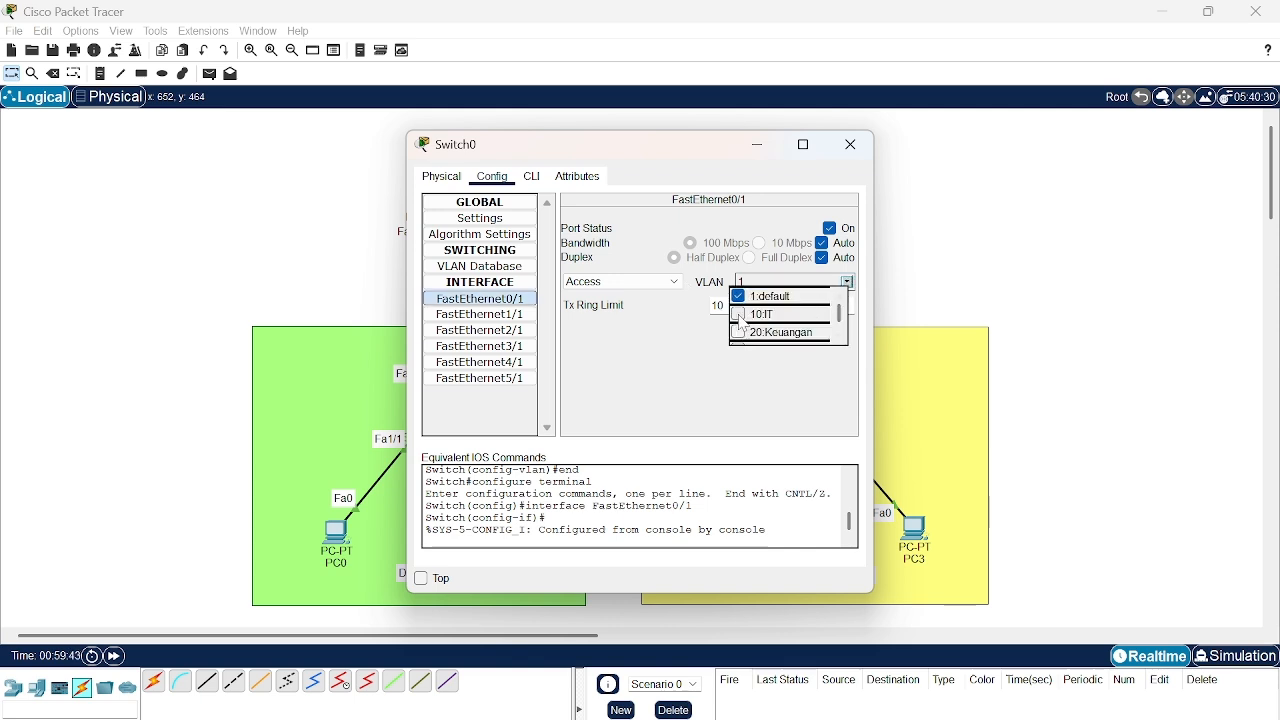
{"action": "left_click", "coordinate": [740, 318]}
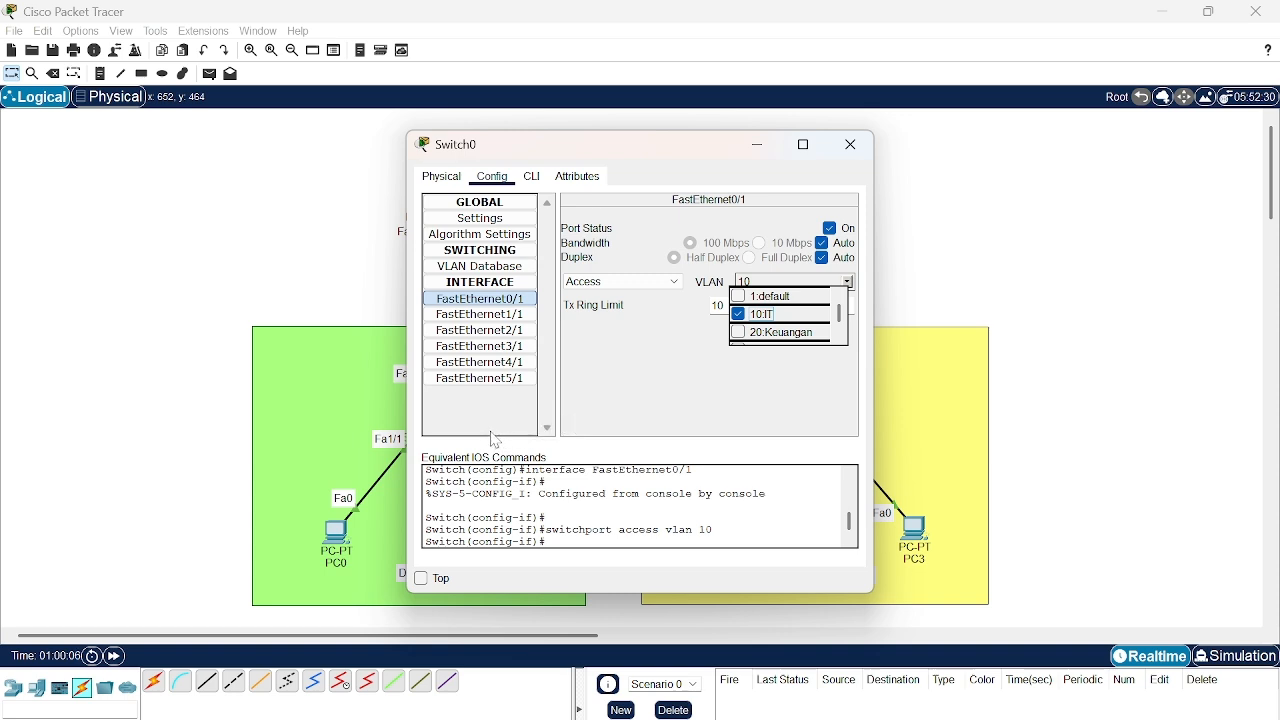
{"action": "left_click", "coordinate": [509, 318]}
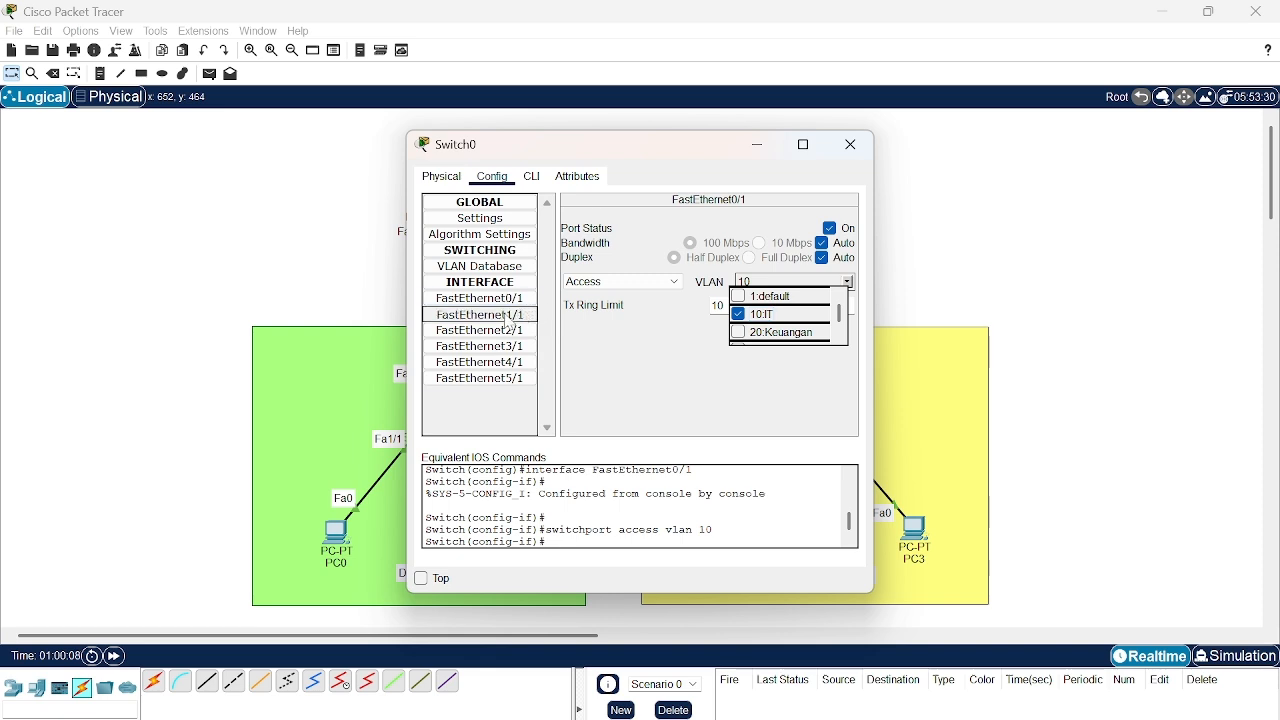
{"action": "left_click", "coordinate": [508, 299]}
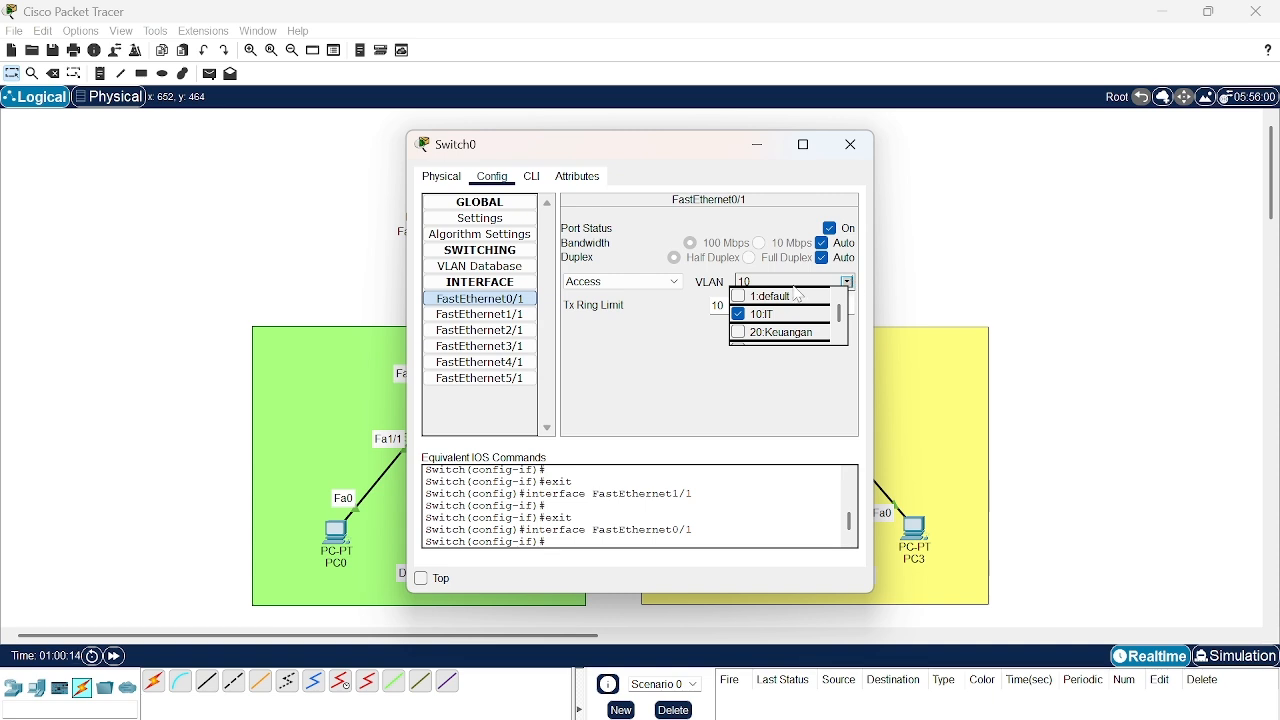
{"action": "left_click", "coordinate": [704, 356]}
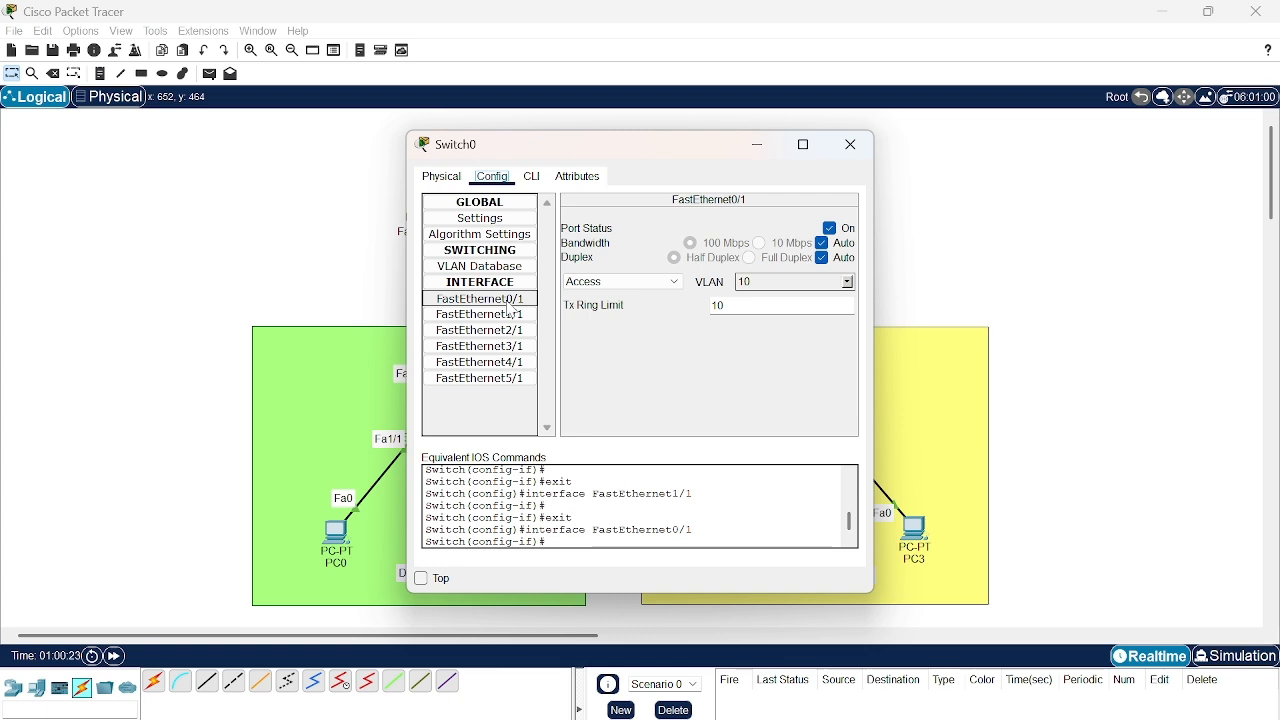
{"action": "left_click", "coordinate": [848, 282]}
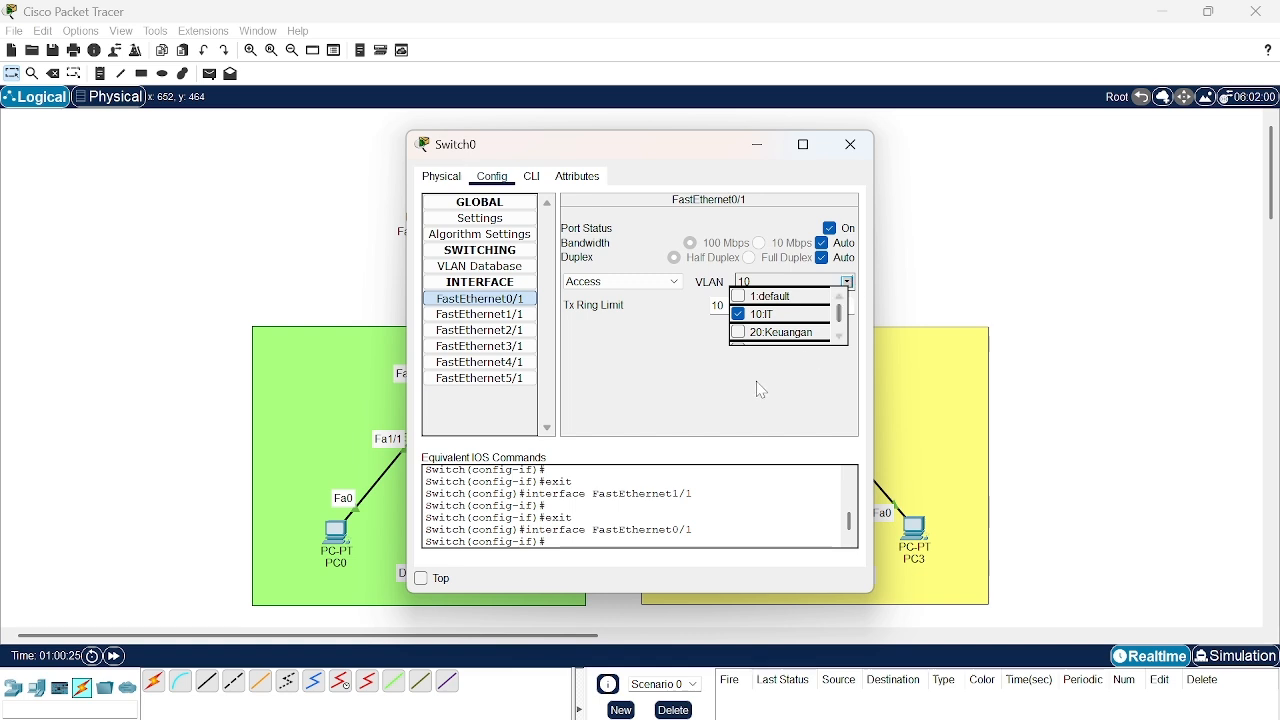
{"action": "left_click", "coordinate": [639, 367]}
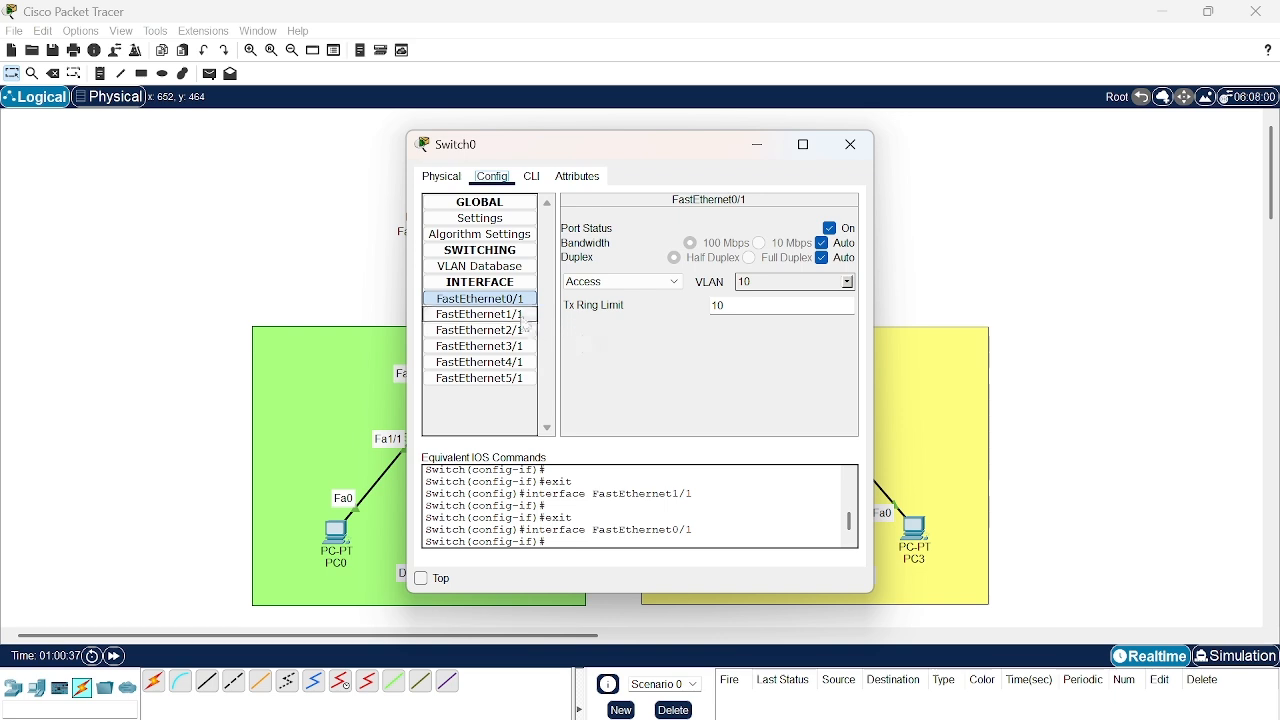
- Assign Switch0's FastEthernet1/1 access port to VLAN 10 (IT)
{"action": "left_click", "coordinate": [505, 315]}
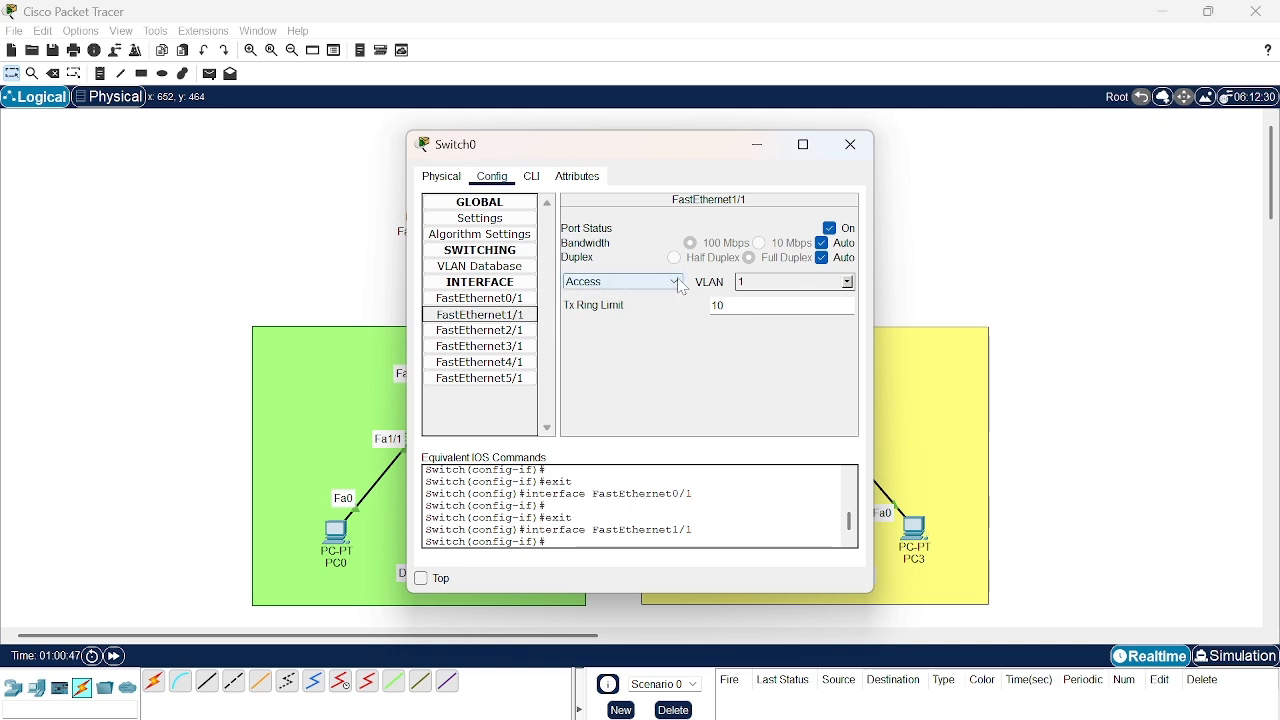
{"action": "left_click", "coordinate": [849, 283]}
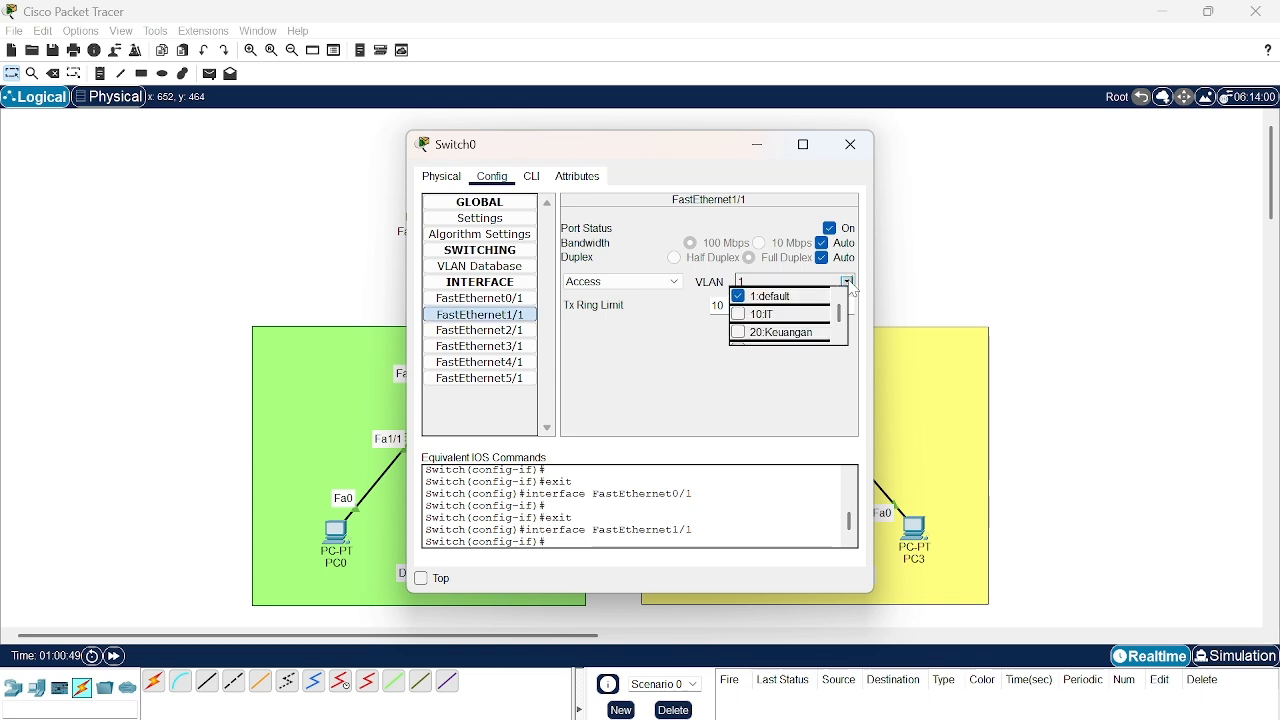
{"action": "left_click", "coordinate": [743, 316]}
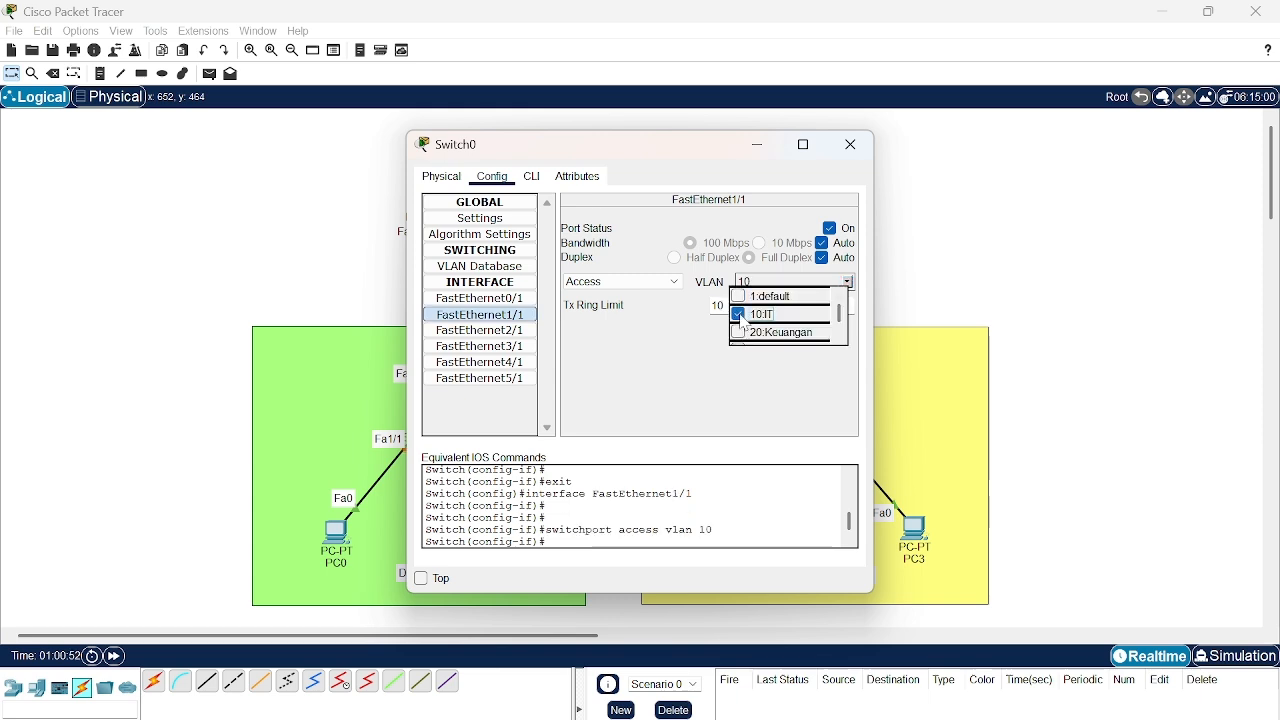
{"action": "left_click", "coordinate": [638, 372]}
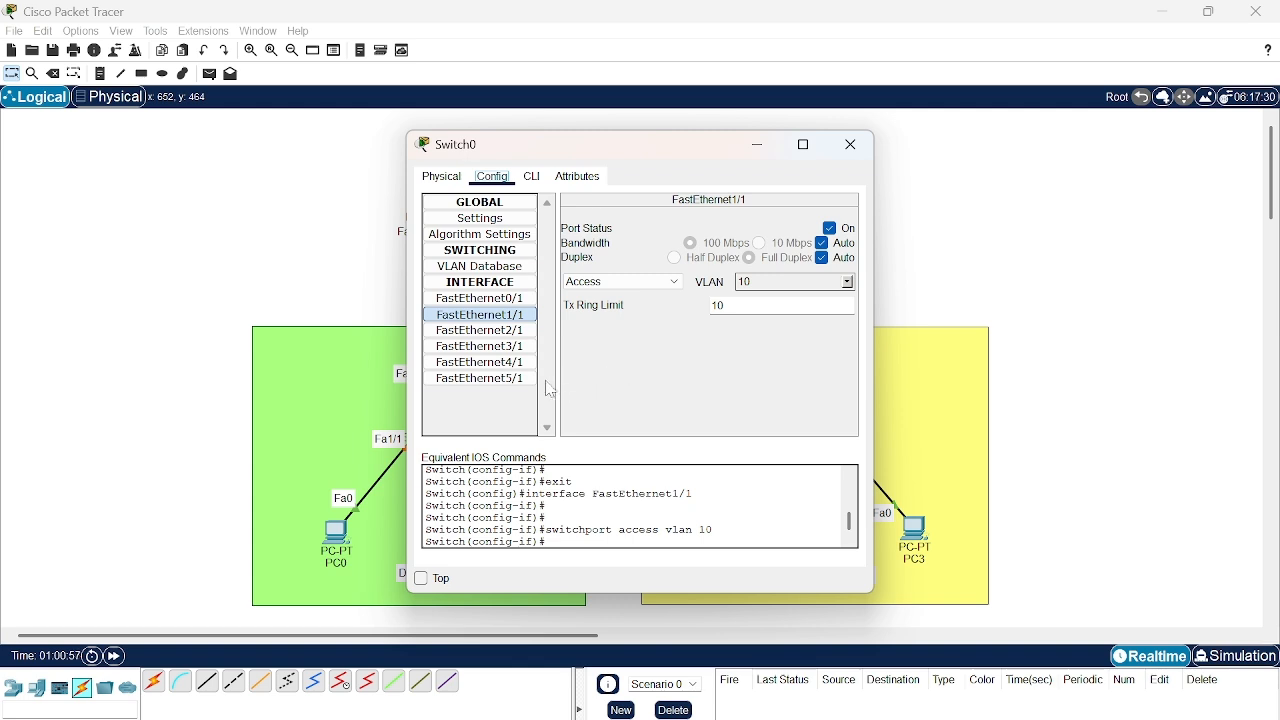
- Set Switch0's FastEthernet2/1 port to Trunk mode, moving the configuration window aside to see the port labels
{"action": "left_click", "coordinate": [518, 334]}
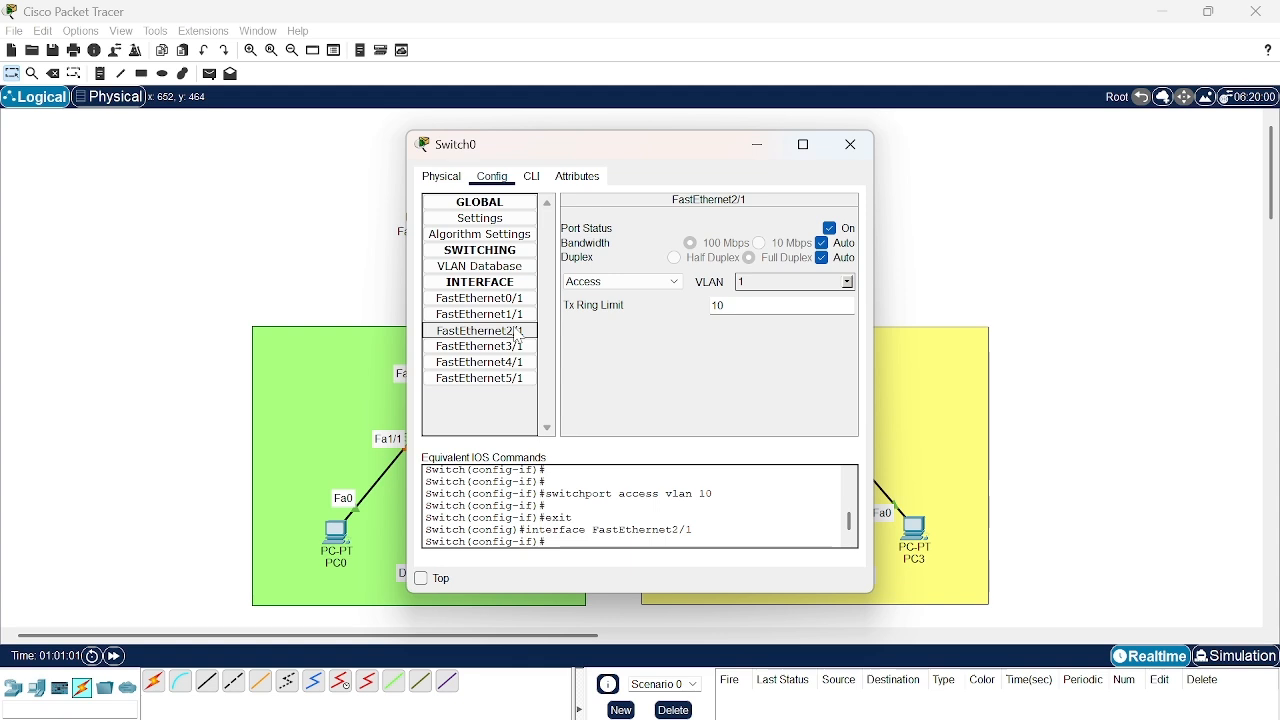
{"action": "left_click", "coordinate": [680, 284]}
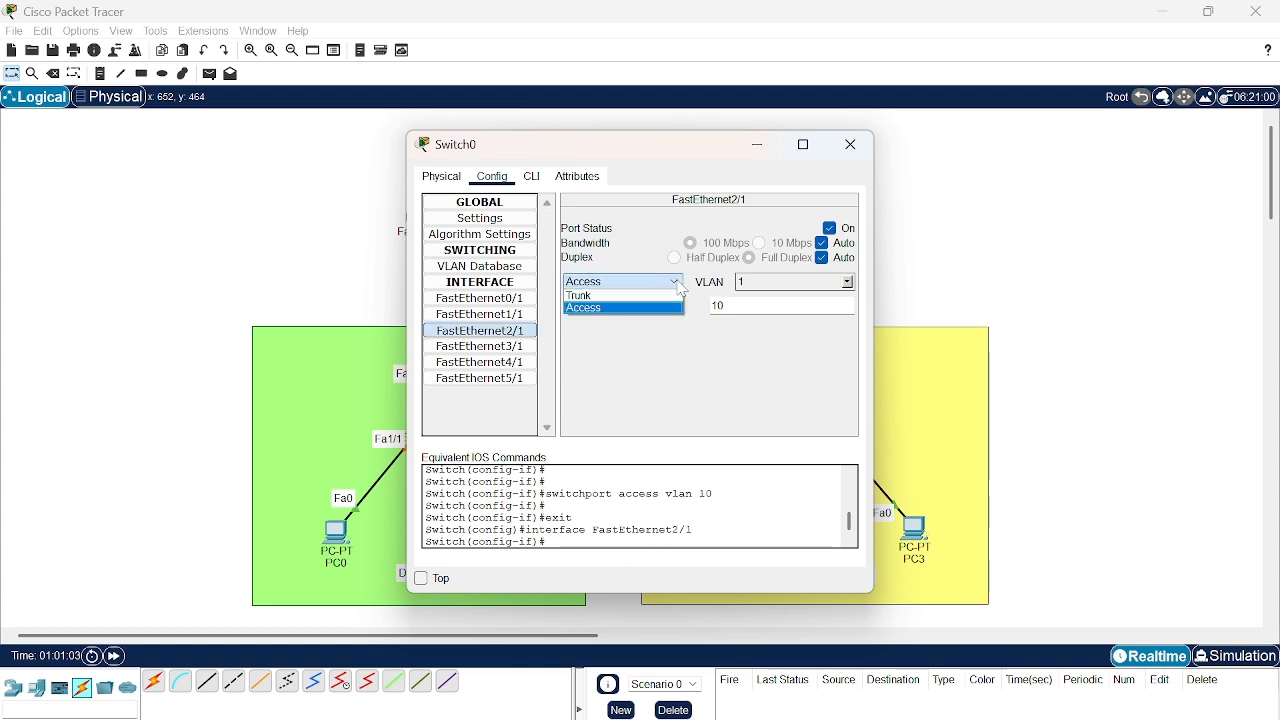
{"action": "left_click", "coordinate": [598, 146]}
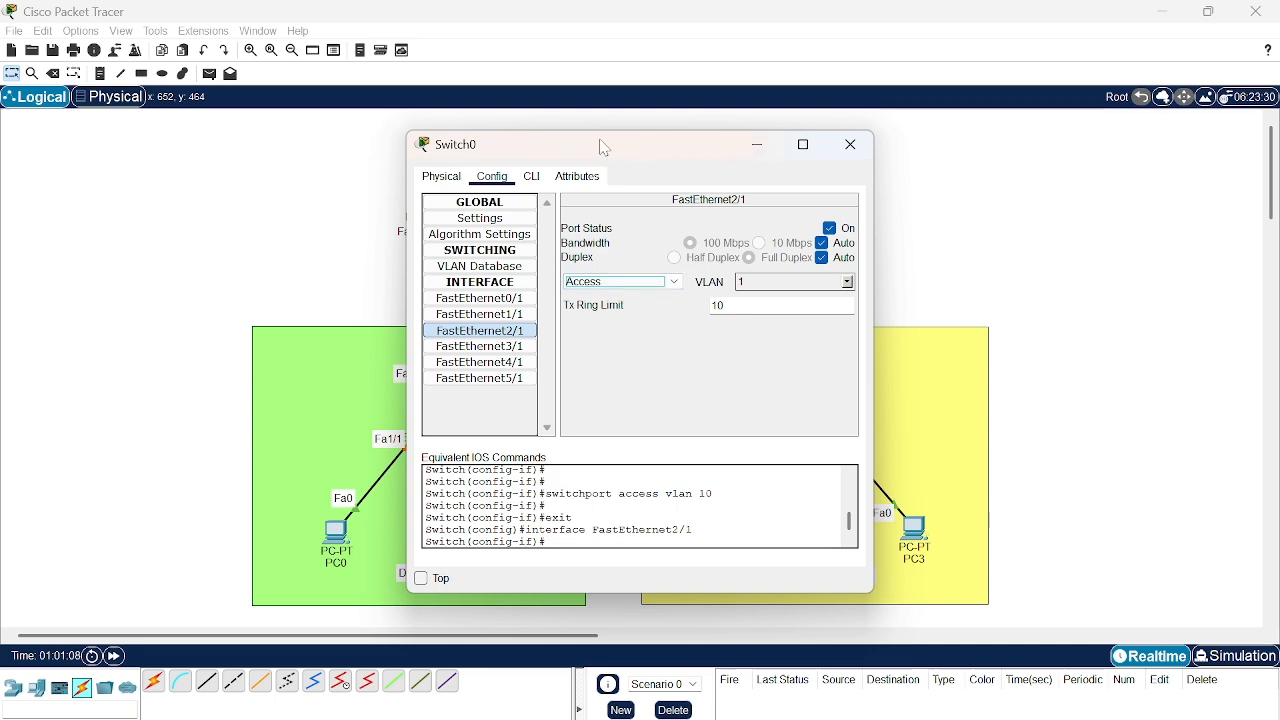
{"action": "left_click_drag", "start_coordinate": [600, 149], "coordinate": [951, 151]}
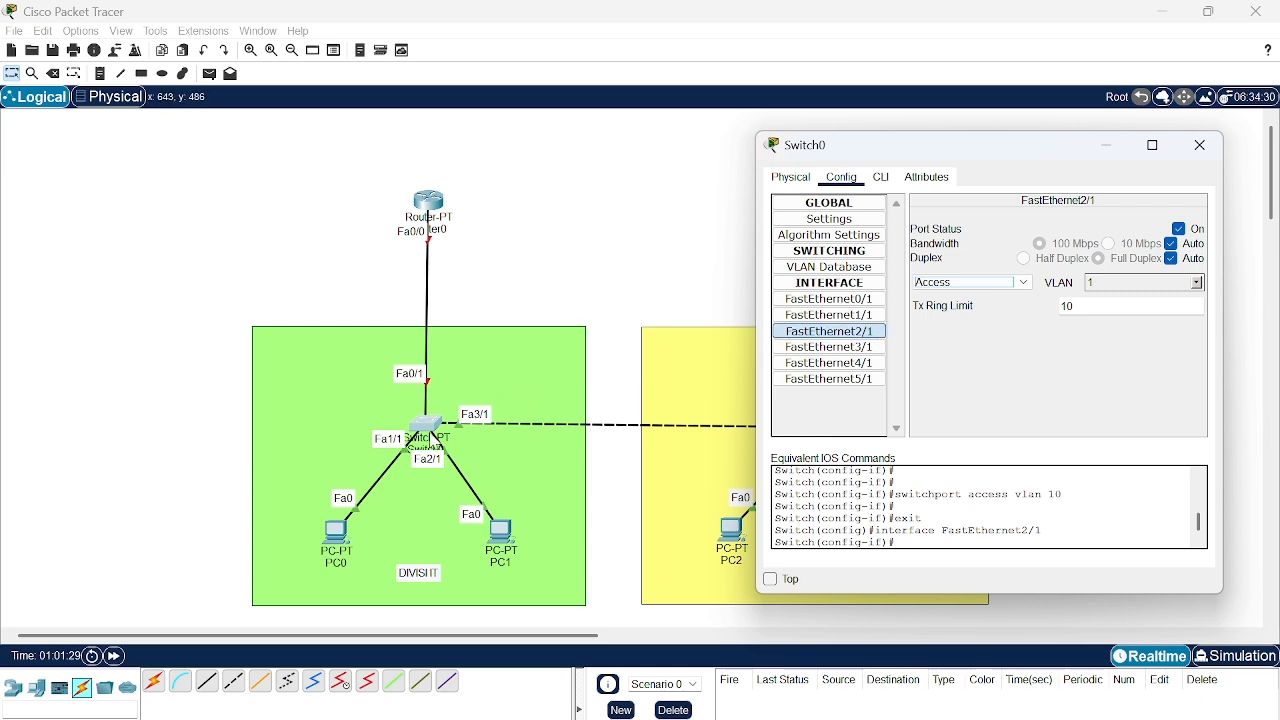
{"action": "left_click", "coordinate": [1026, 283]}
{"action": "left_click", "coordinate": [972, 298]}
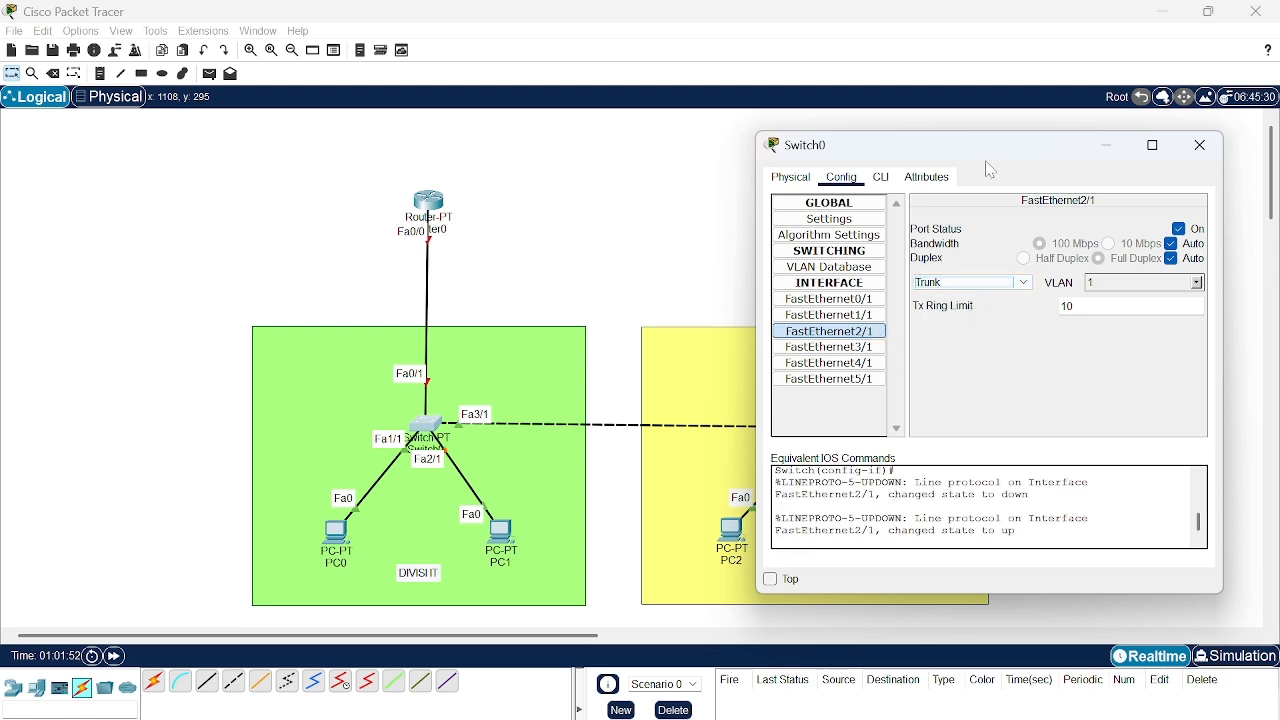
- Set Switch0's FastEthernet3/1 port, the link to the finance division switch, to Trunk mode and close the configuration window
{"action": "left_click_drag", "start_coordinate": [986, 164], "coordinate": [1116, 175]}
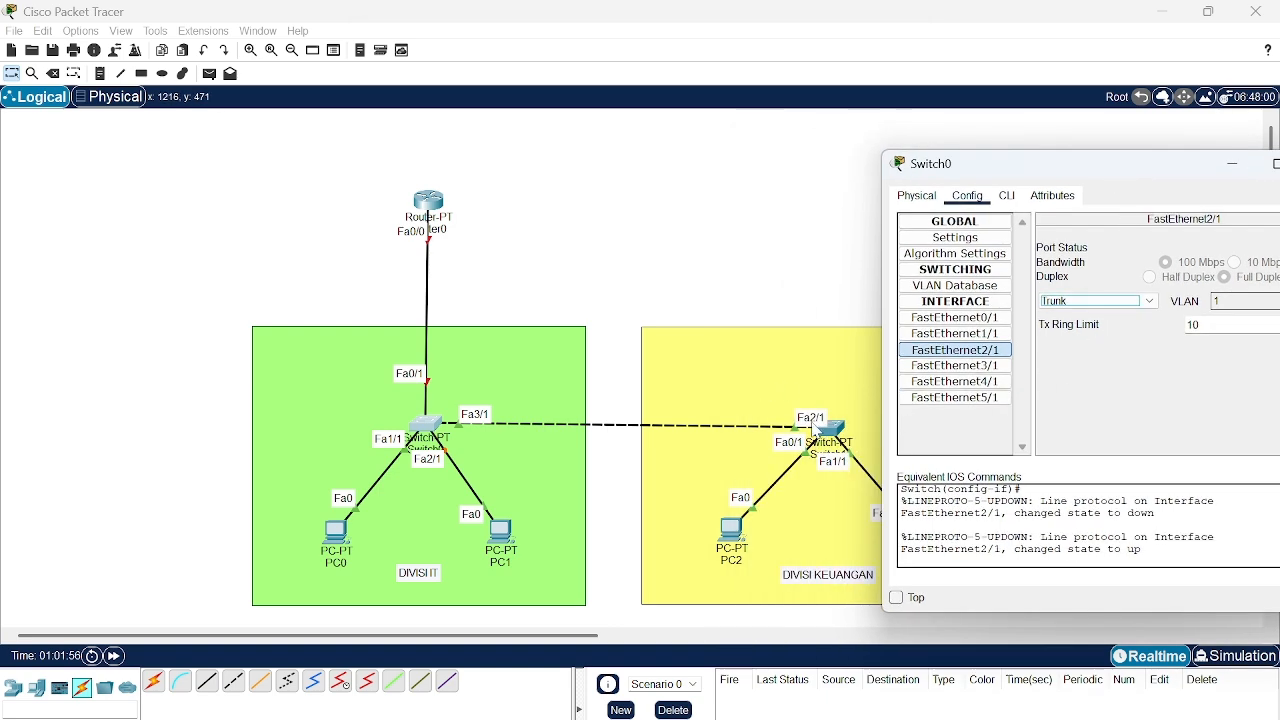
{"action": "left_click", "coordinate": [986, 366]}
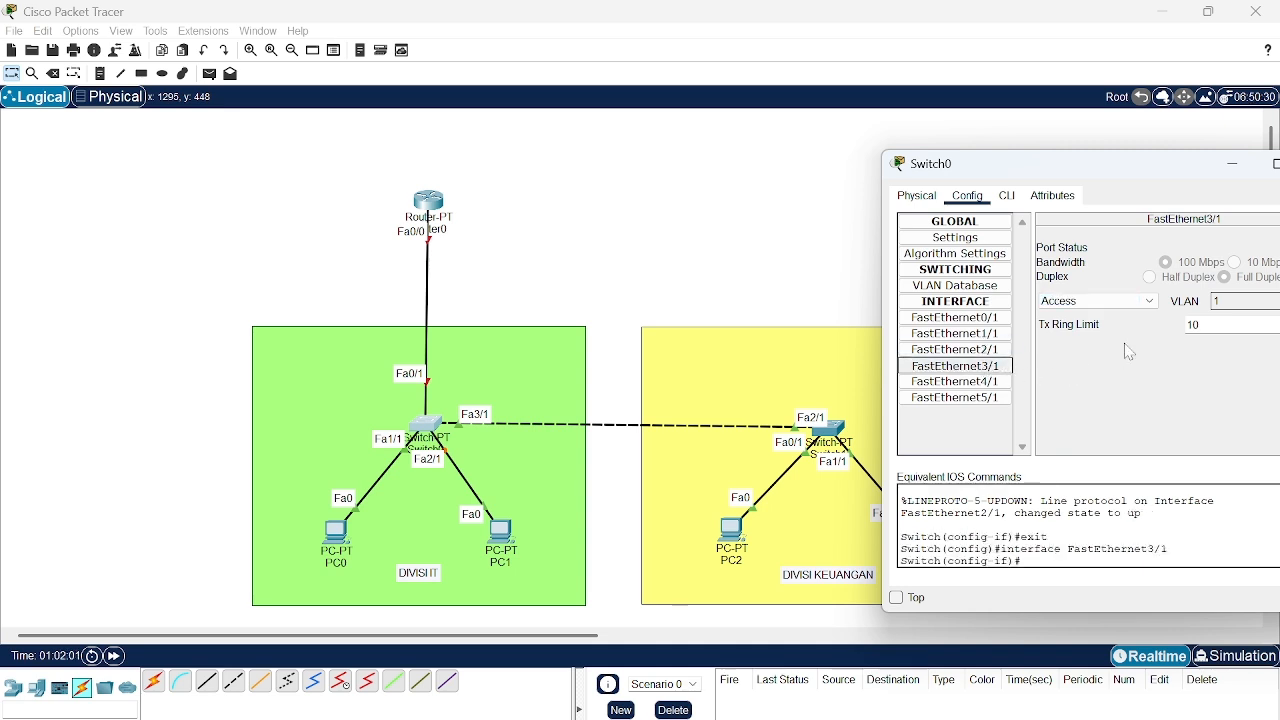
{"action": "left_click", "coordinate": [1138, 302]}
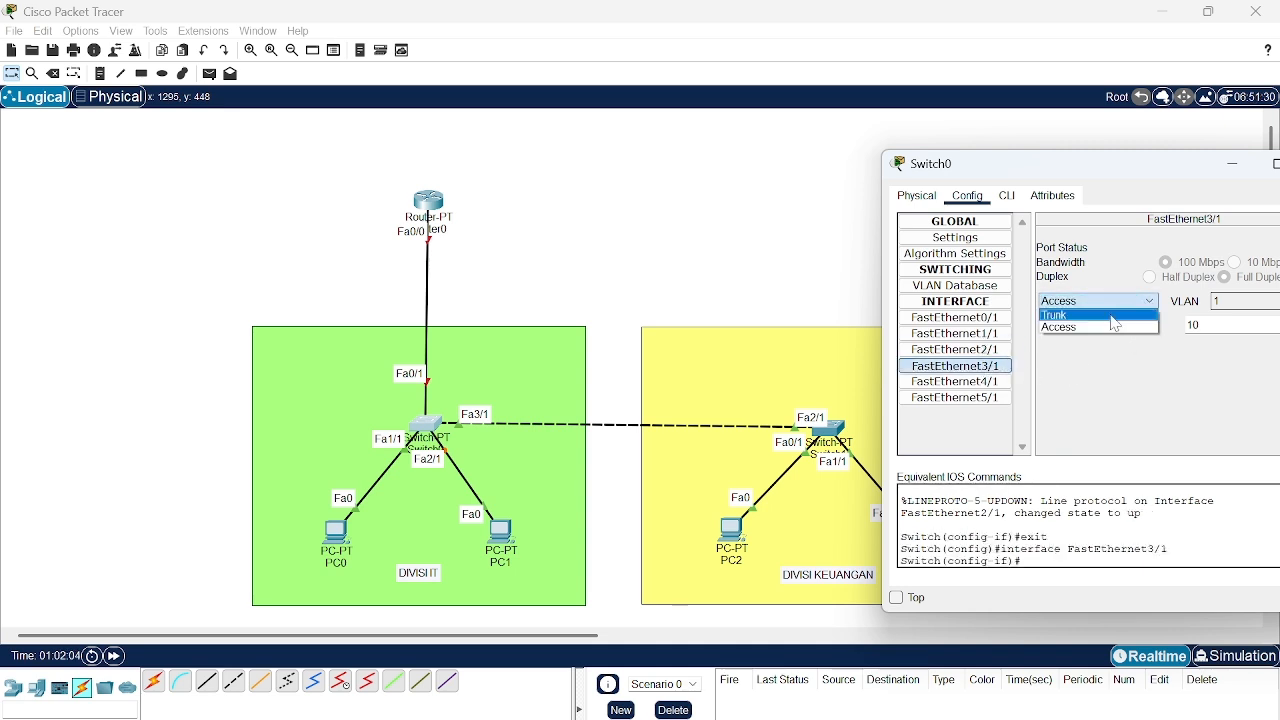
{"action": "left_click", "coordinate": [1118, 315]}
{"action": "left_click_drag", "start_coordinate": [1068, 168], "coordinate": [771, 140]}
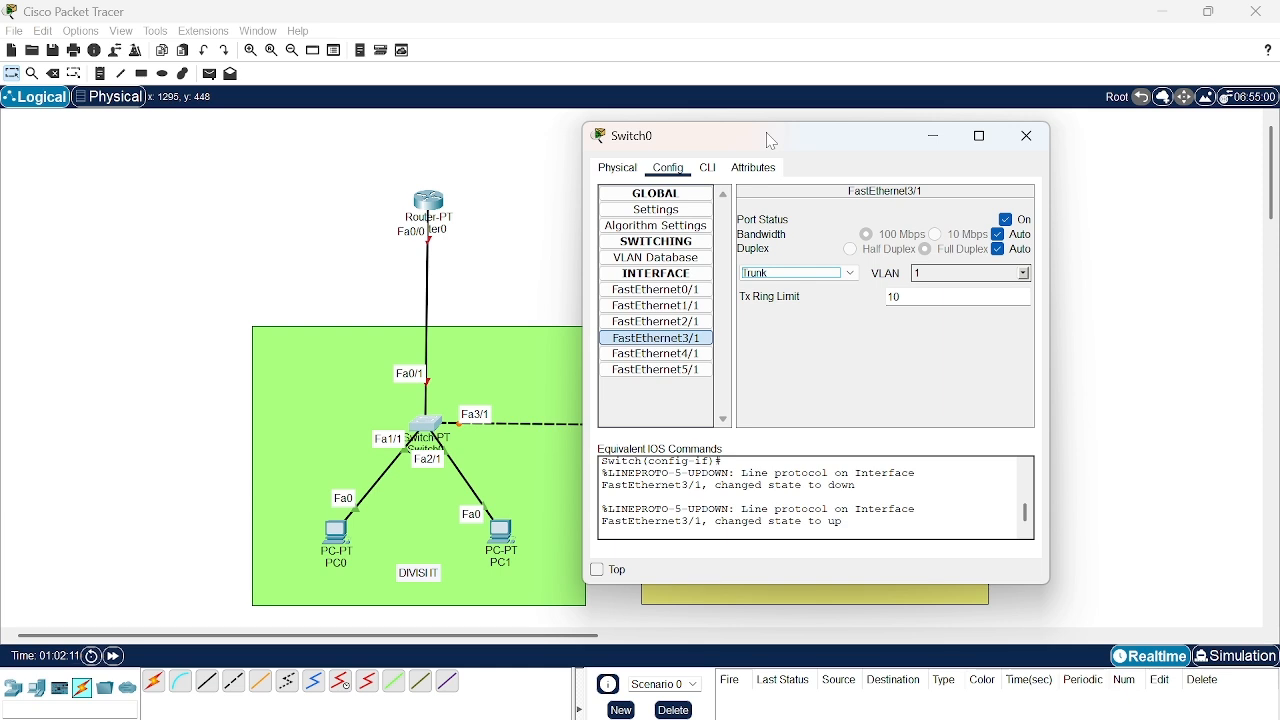
{"action": "left_click", "coordinate": [1028, 140]}
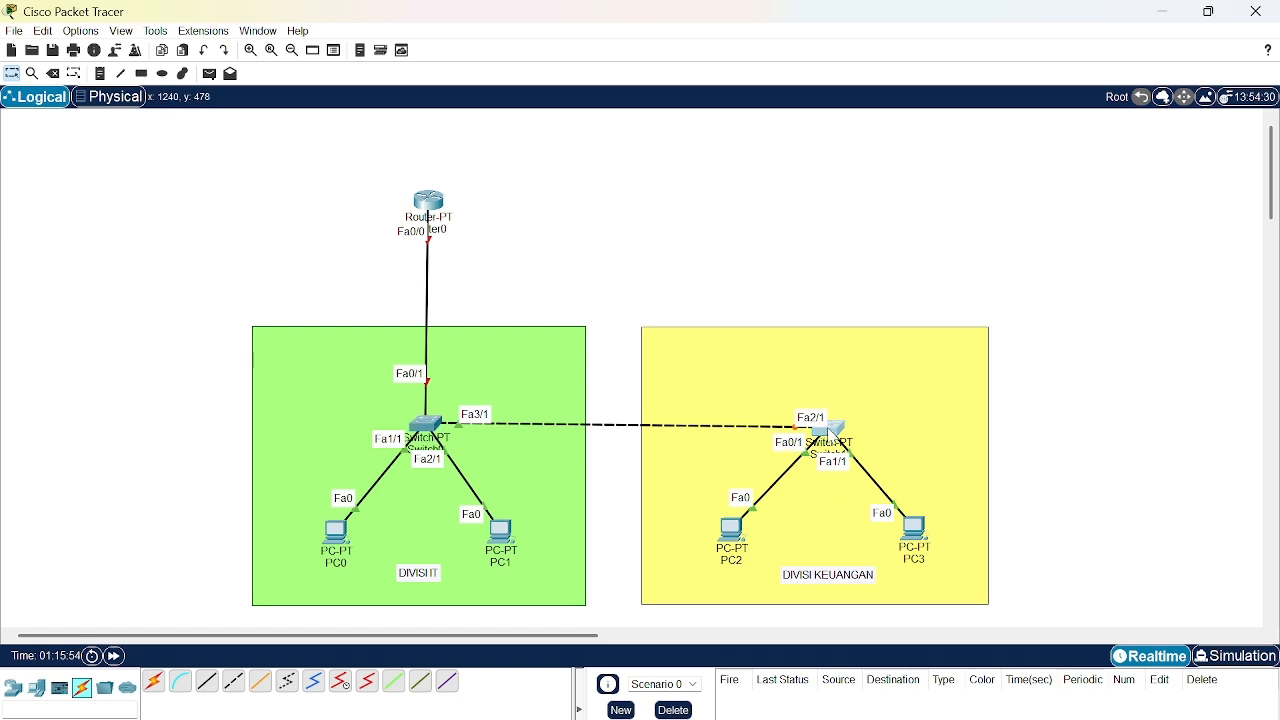
- Add VLAN 20 named Keuangan to the VLAN database of Switch1 in the finance division
{"action": "left_click", "coordinate": [832, 429]}
{"action": "left_click_drag", "start_coordinate": [663, 153], "coordinate": [371, 169]}
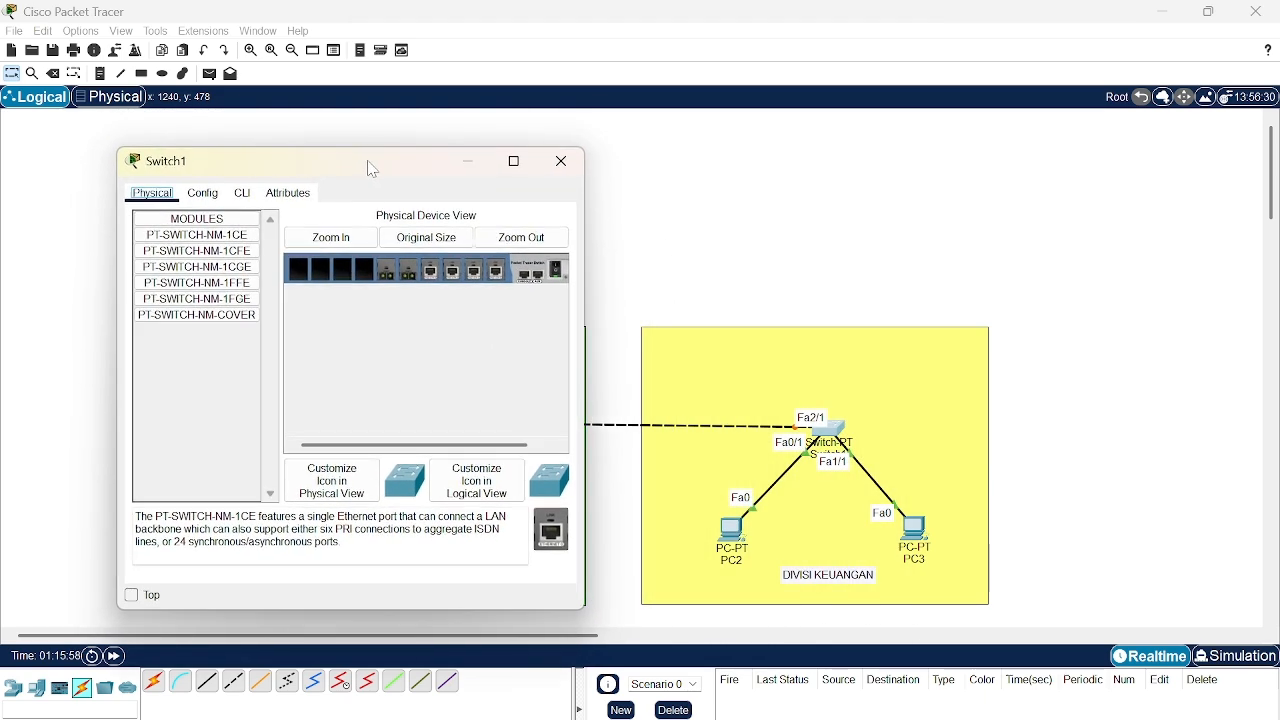
{"action": "left_click", "coordinate": [203, 193]}
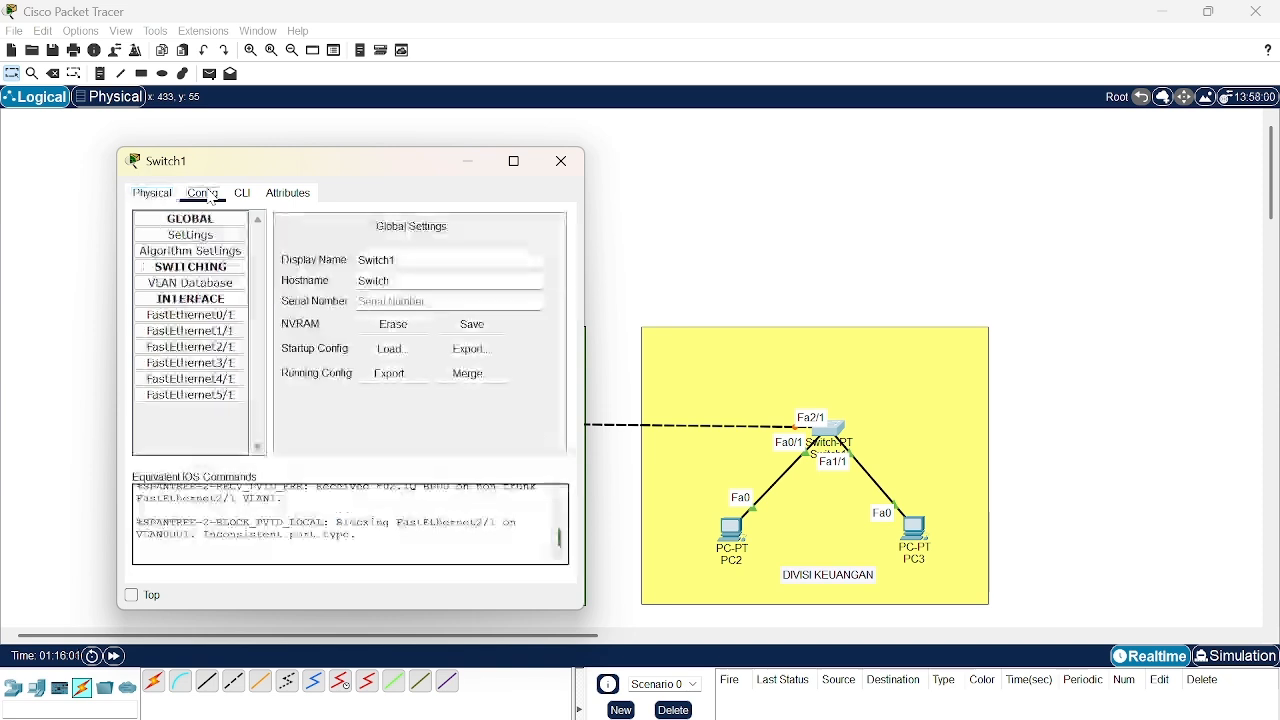
{"action": "left_click", "coordinate": [217, 284]}
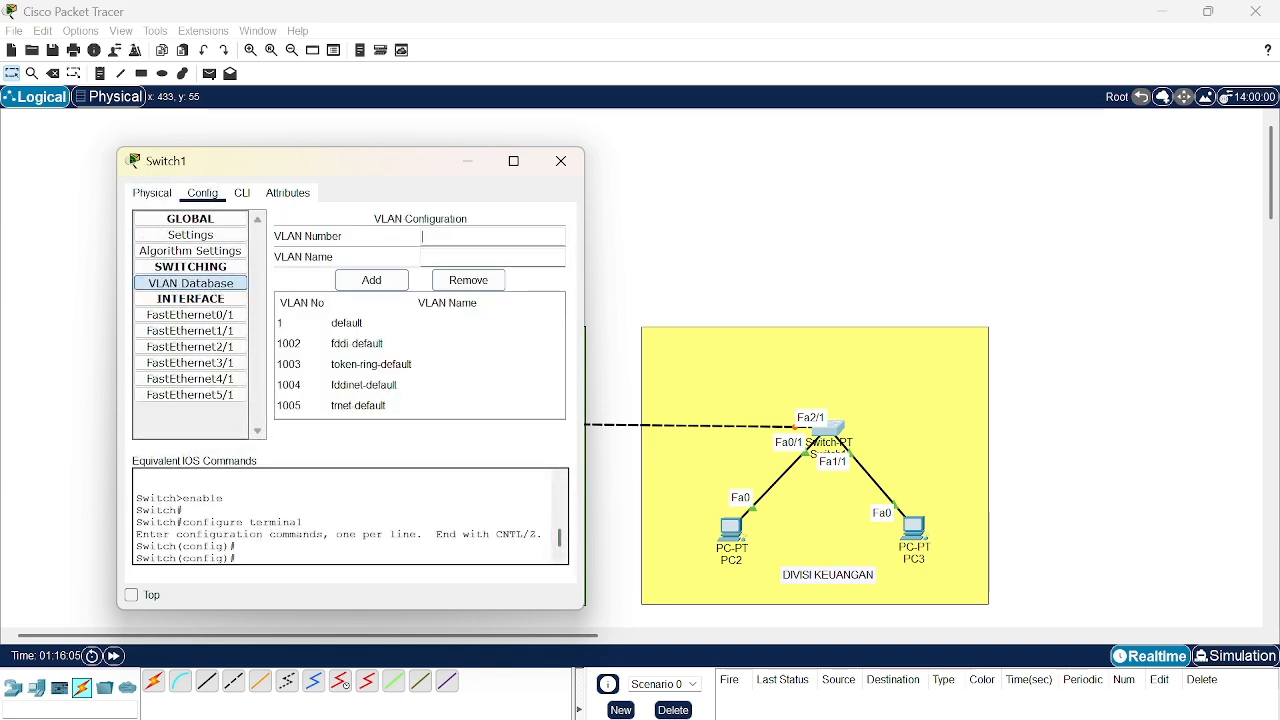
{"action": "type", "text": "20"}
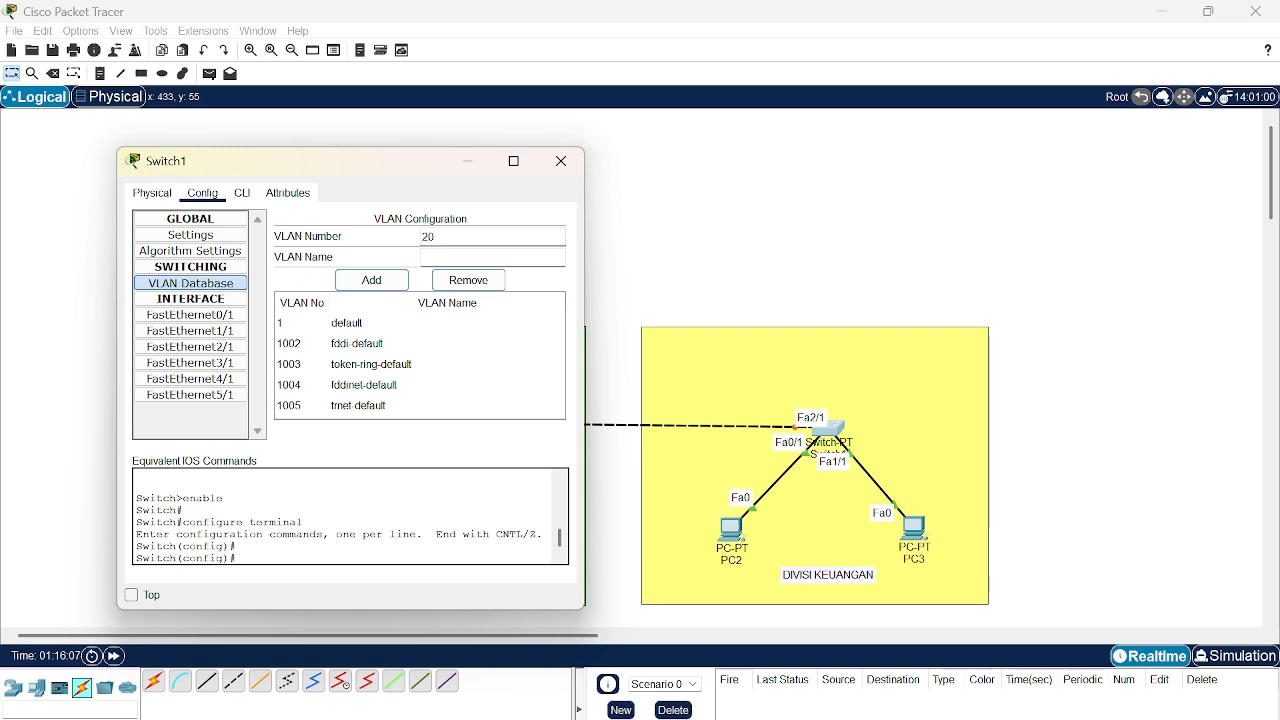
{"action": "type", "text": "Keuangan"}
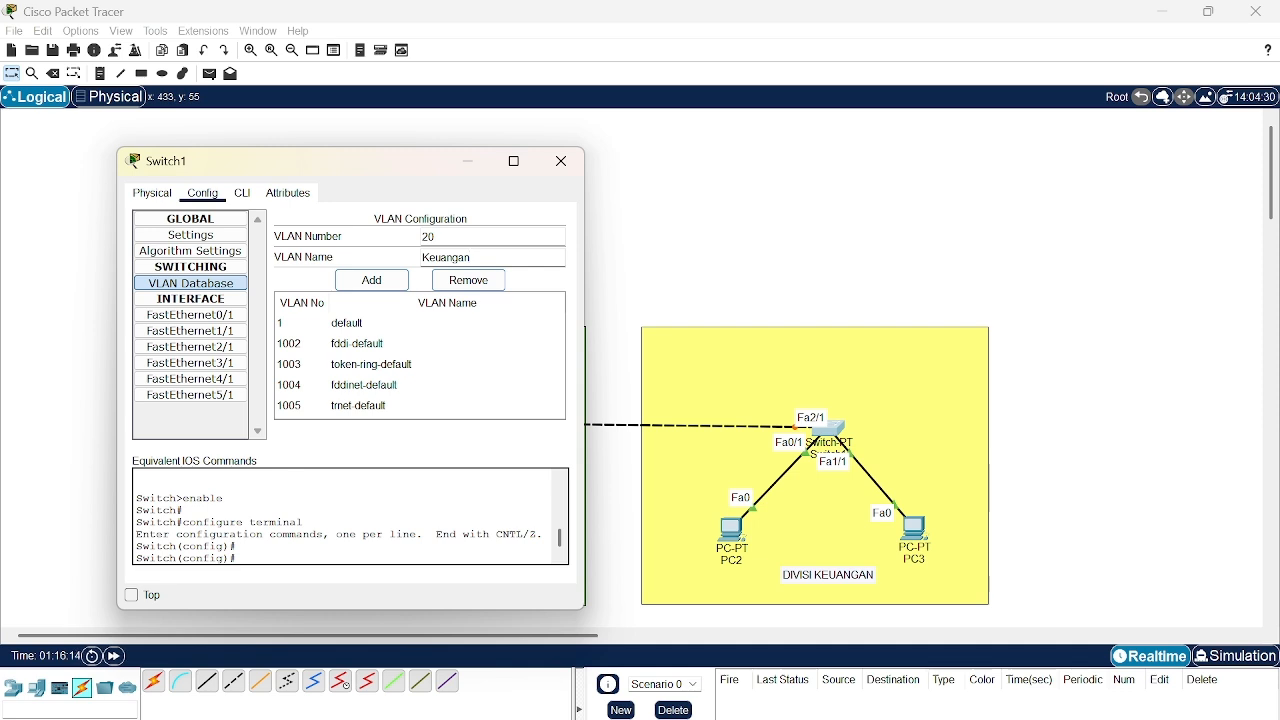
{"action": "left_click", "coordinate": [384, 284]}
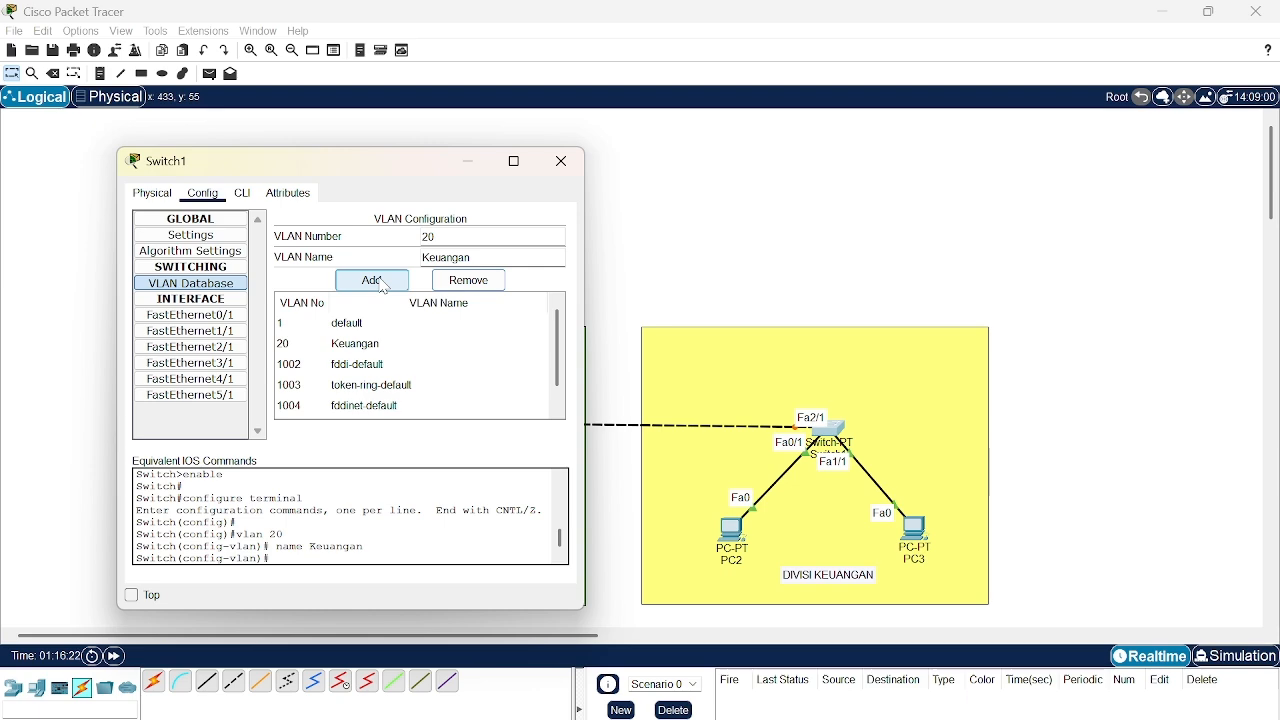
- Assign Switch1's FastEthernet0/1 access port to VLAN 20 (Keuangan)
{"action": "mouse_move", "coordinate": [352, 163]}
{"action": "left_mouse_down"}
{"action": "mouse_move", "coordinate": [306, 154]}
{"action": "mouse_move", "coordinate": [360, 177]}
{"action": "left_mouse_up"}
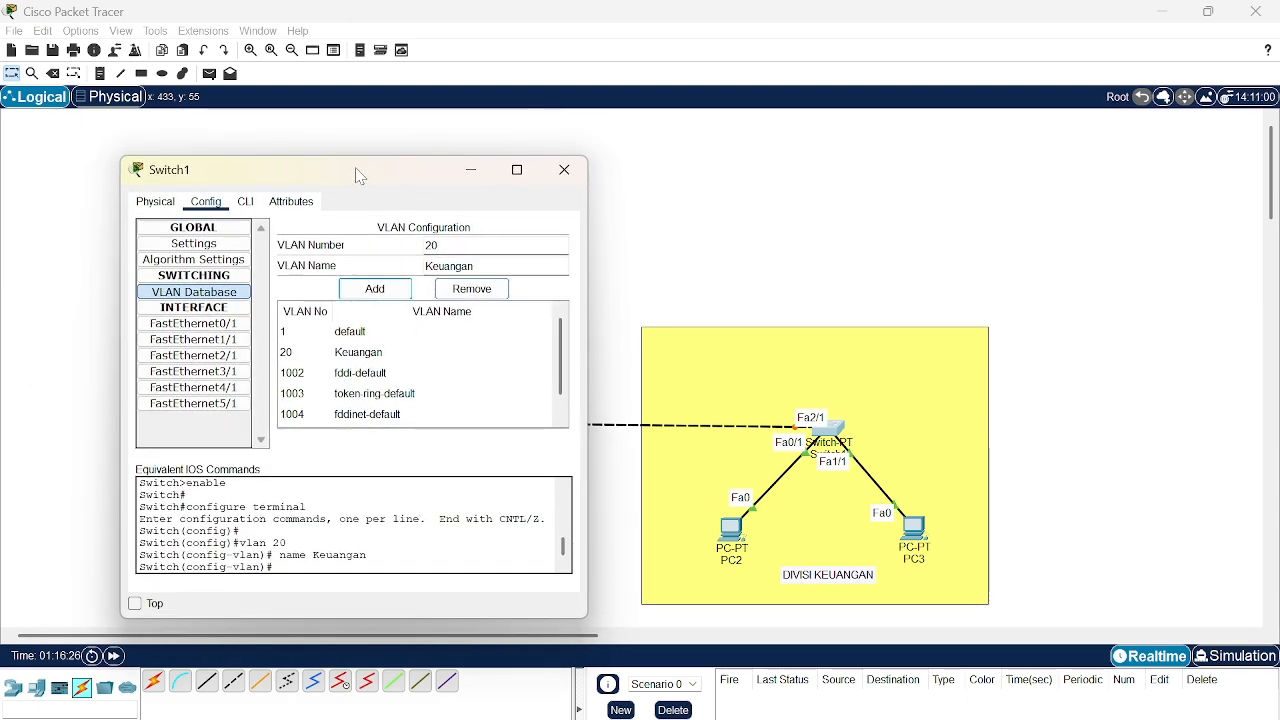
{"action": "left_click", "coordinate": [226, 330]}
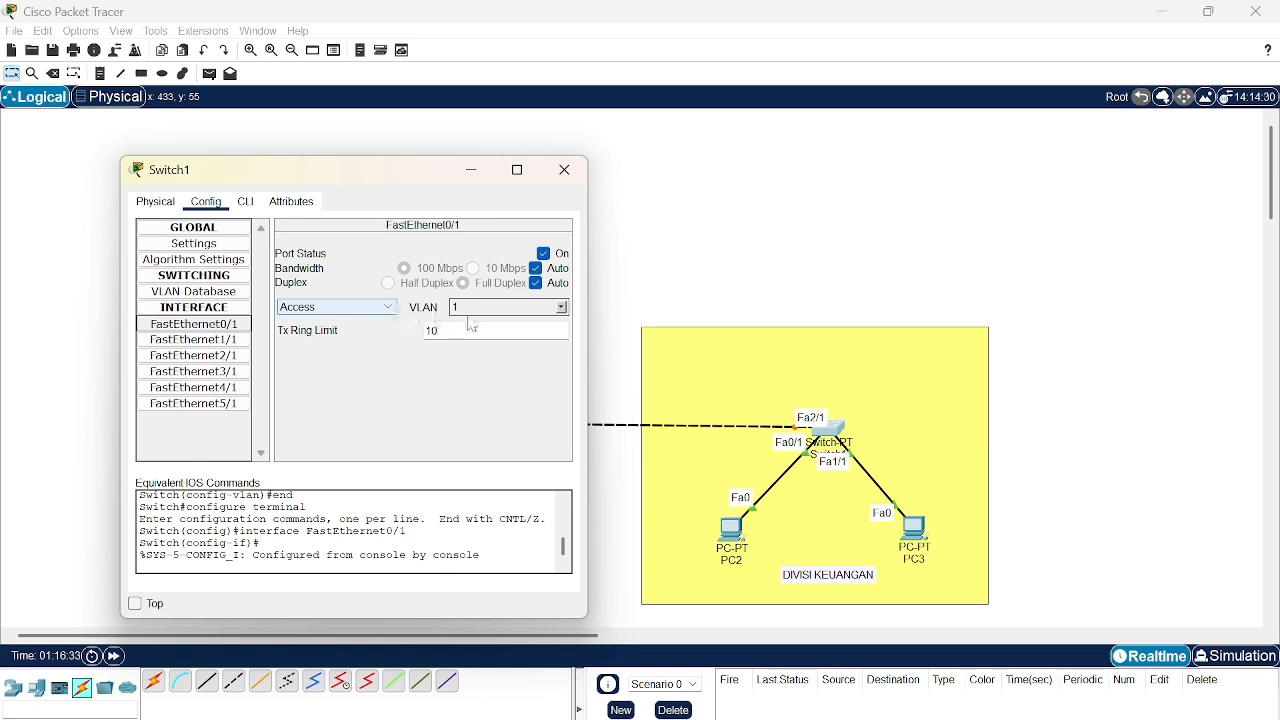
{"action": "left_click", "coordinate": [561, 308]}
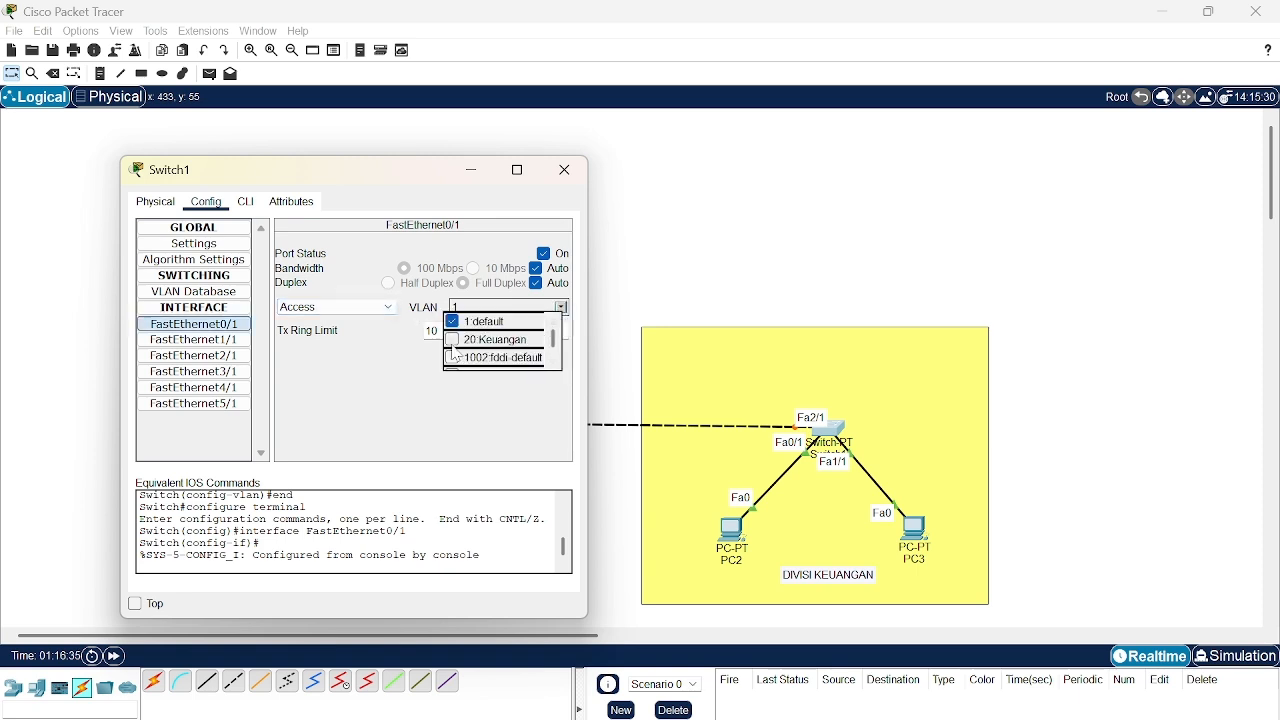
{"action": "left_click", "coordinate": [453, 341]}
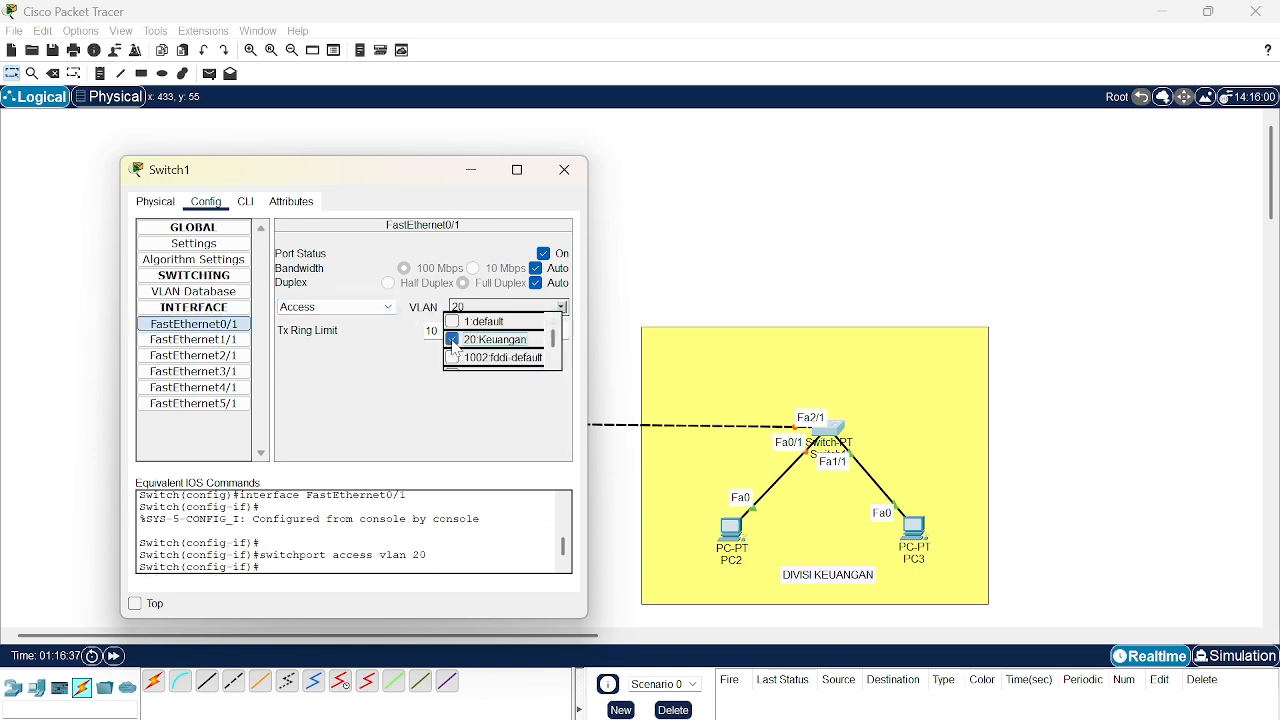
{"action": "left_click", "coordinate": [348, 404]}
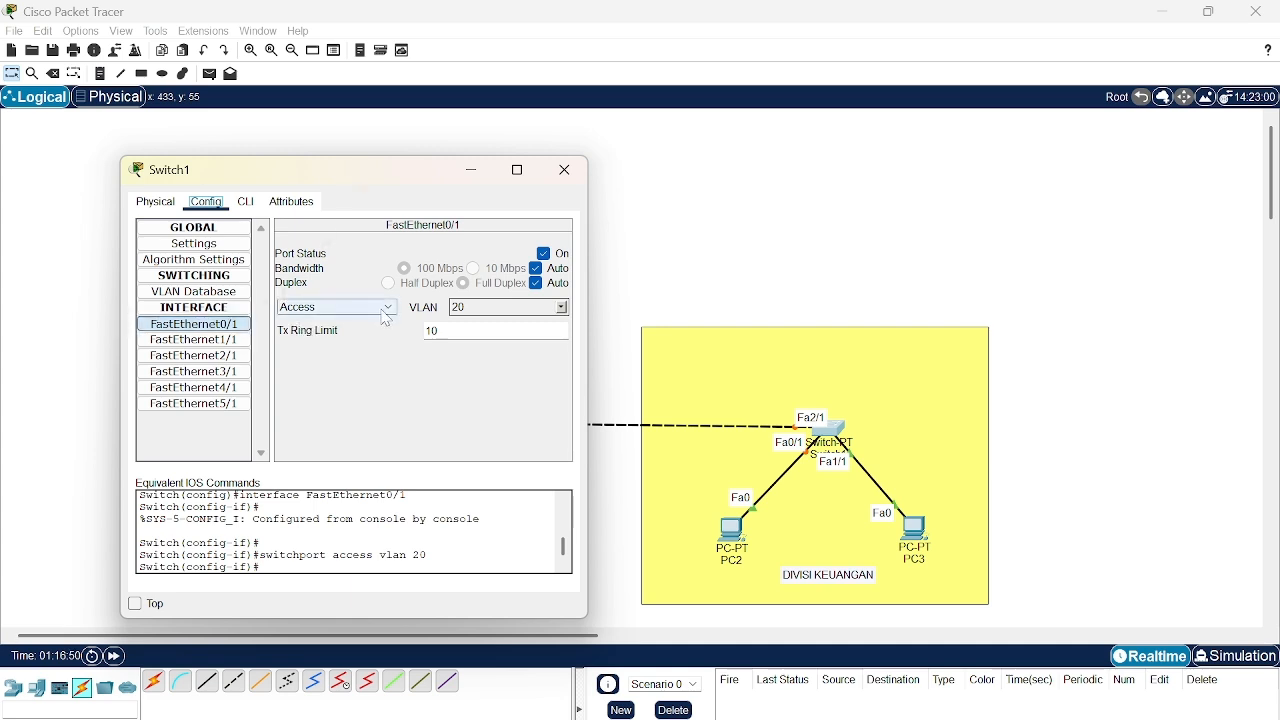
- Assign Switch1's FastEthernet1/1 access port to VLAN 20 (Keuangan)
{"action": "left_click", "coordinate": [237, 344]}
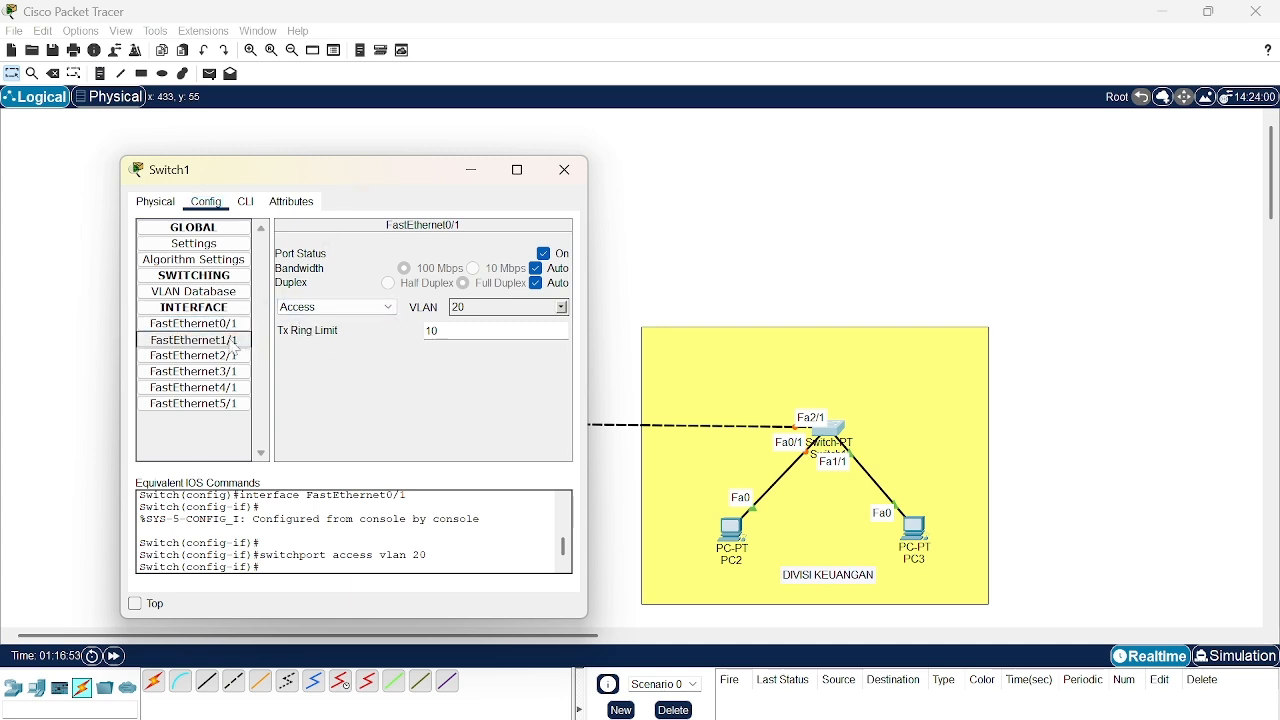
{"action": "left_click", "coordinate": [565, 309]}
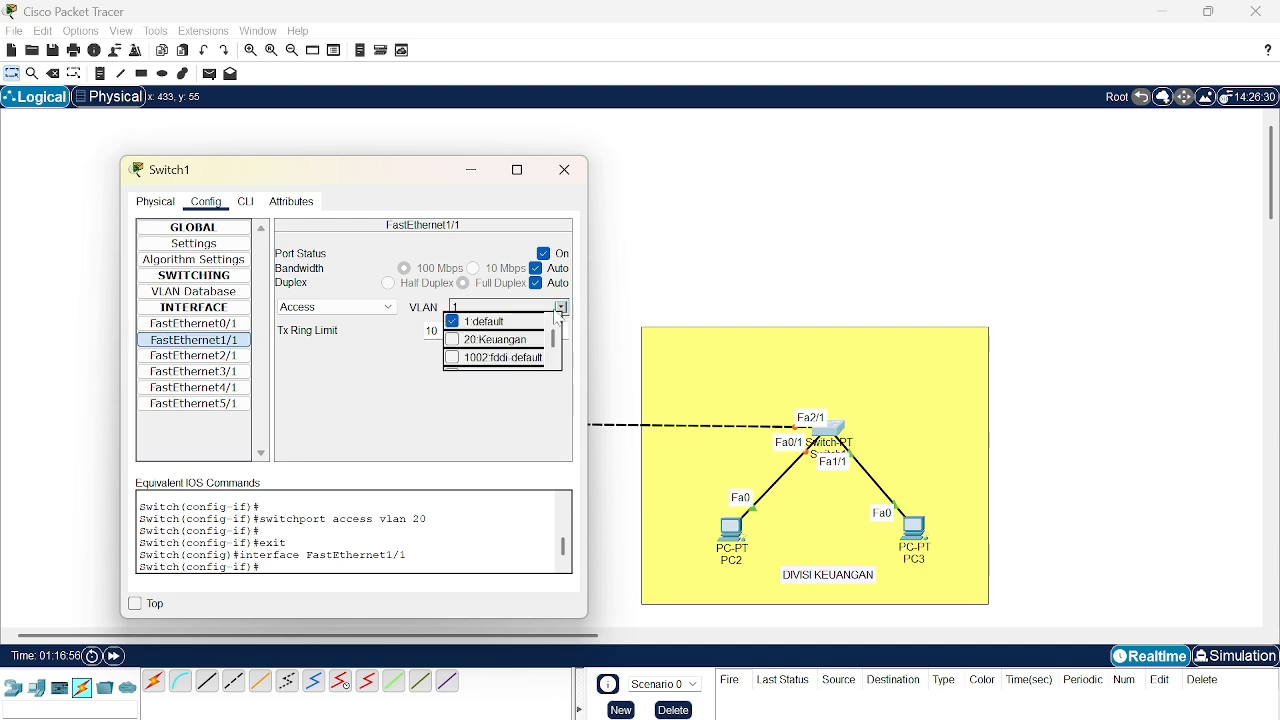
{"action": "left_click", "coordinate": [456, 346]}
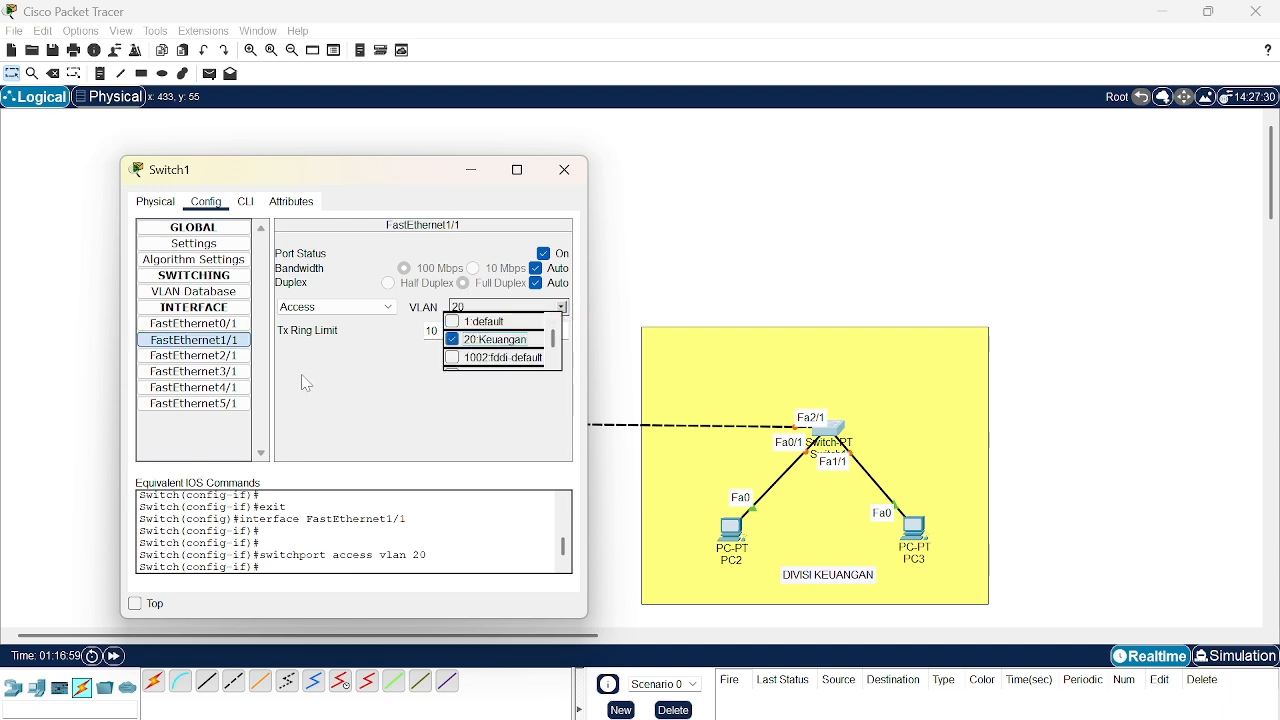
{"action": "left_click", "coordinate": [305, 383]}
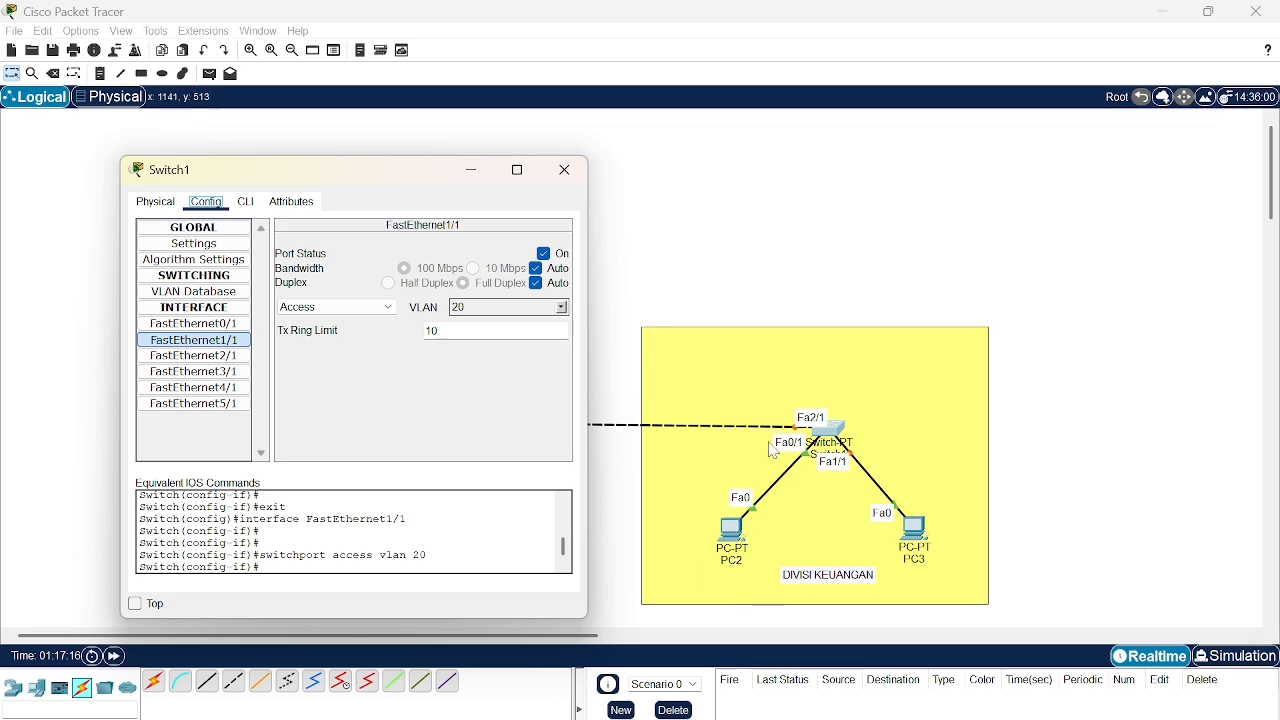
- Set Switch1's FastEthernet1/1 port to Trunk mode and close the switch's configuration window
{"action": "left_click_drag", "start_coordinate": [400, 173], "coordinate": [962, 181]}
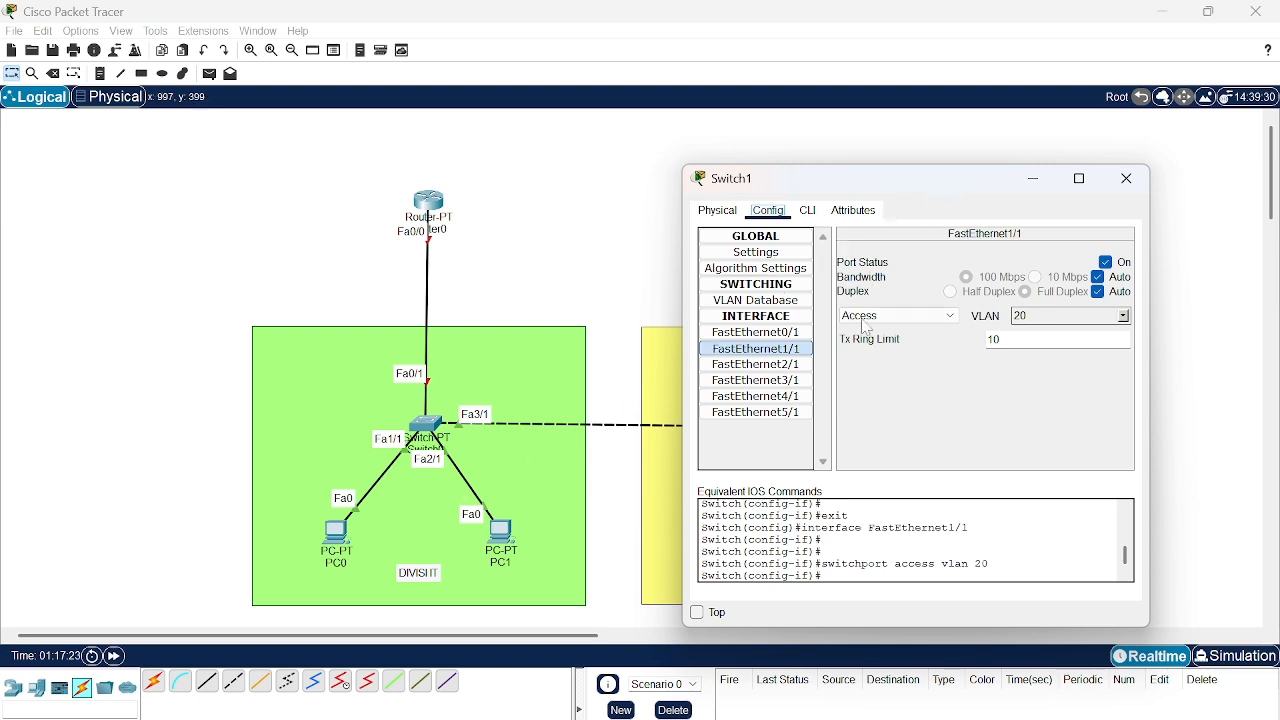
{"action": "left_click", "coordinate": [948, 318]}
{"action": "left_click", "coordinate": [913, 332]}
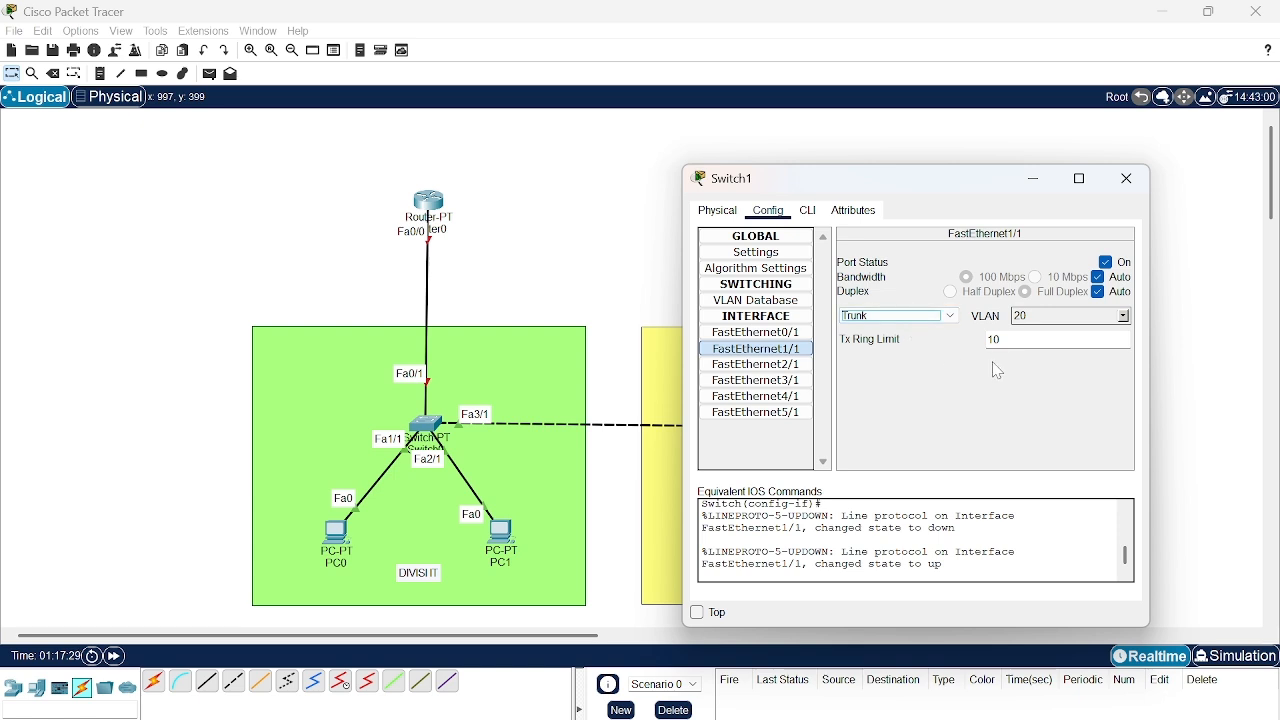
{"action": "left_click", "coordinate": [1129, 182]}
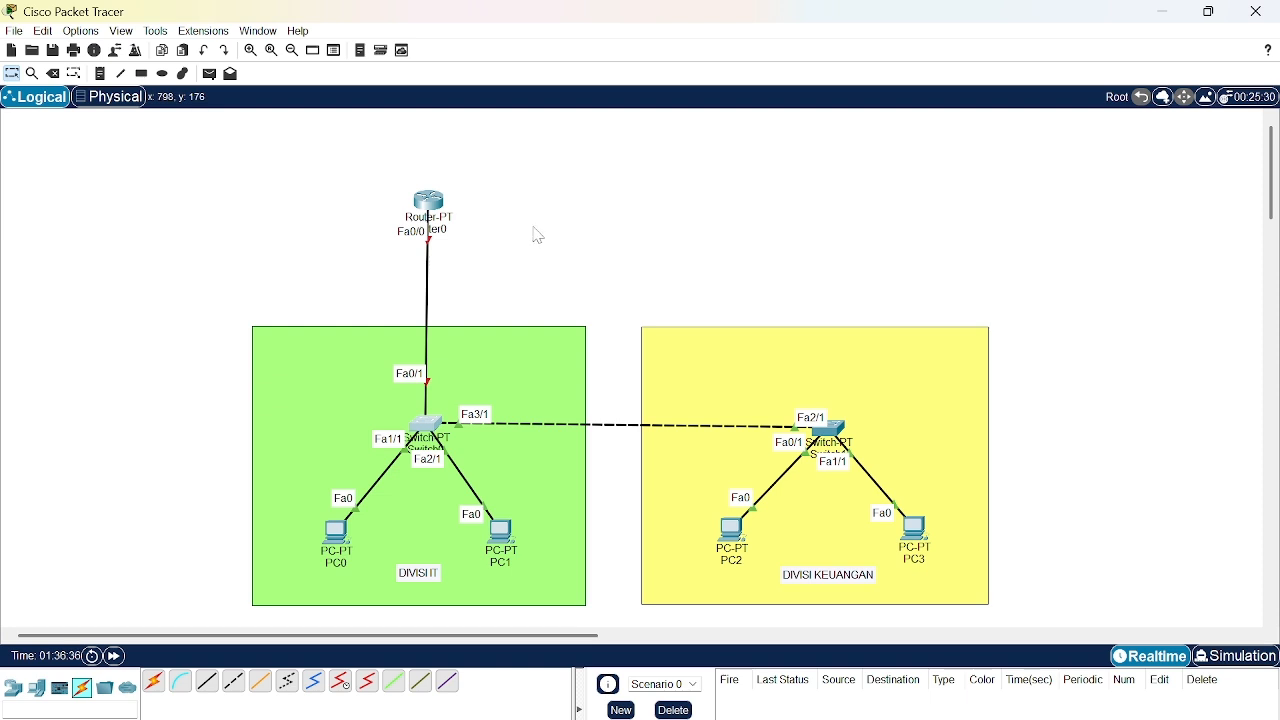
- Open Router0's command line and enter global configuration mode with enable and conf t
{"action": "left_click", "coordinate": [429, 201]}
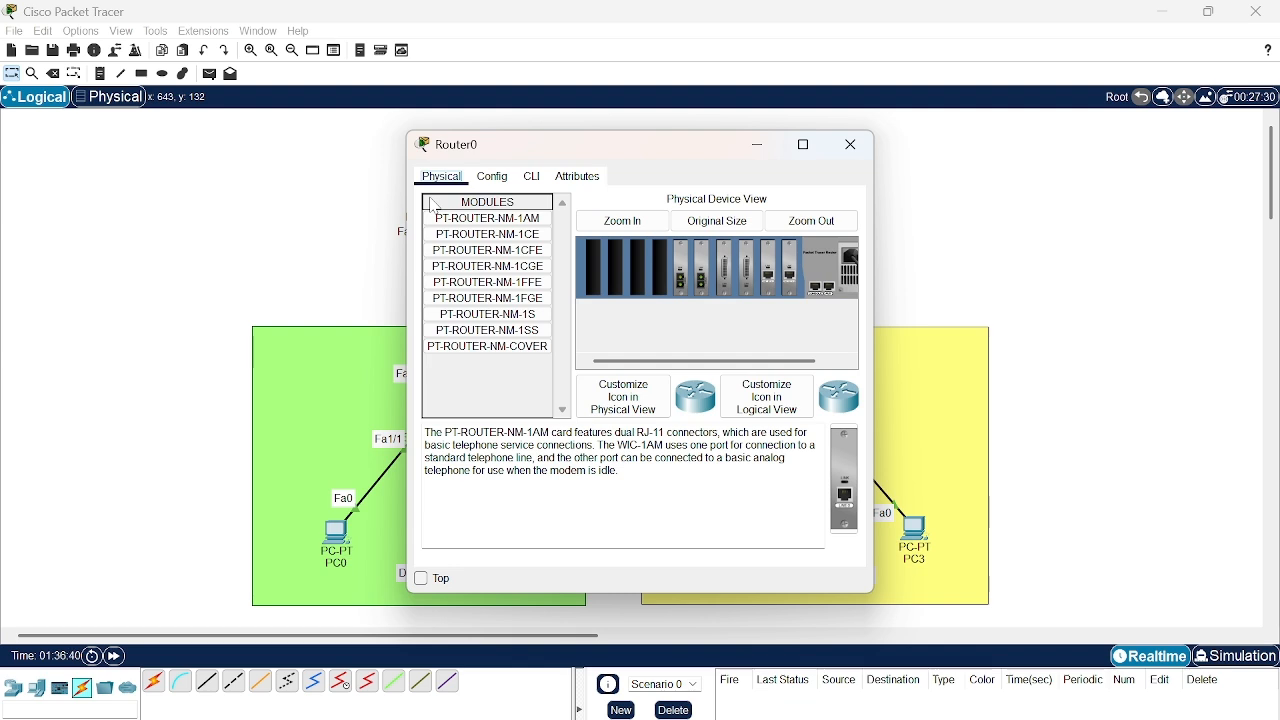
{"action": "left_click", "coordinate": [535, 179]}
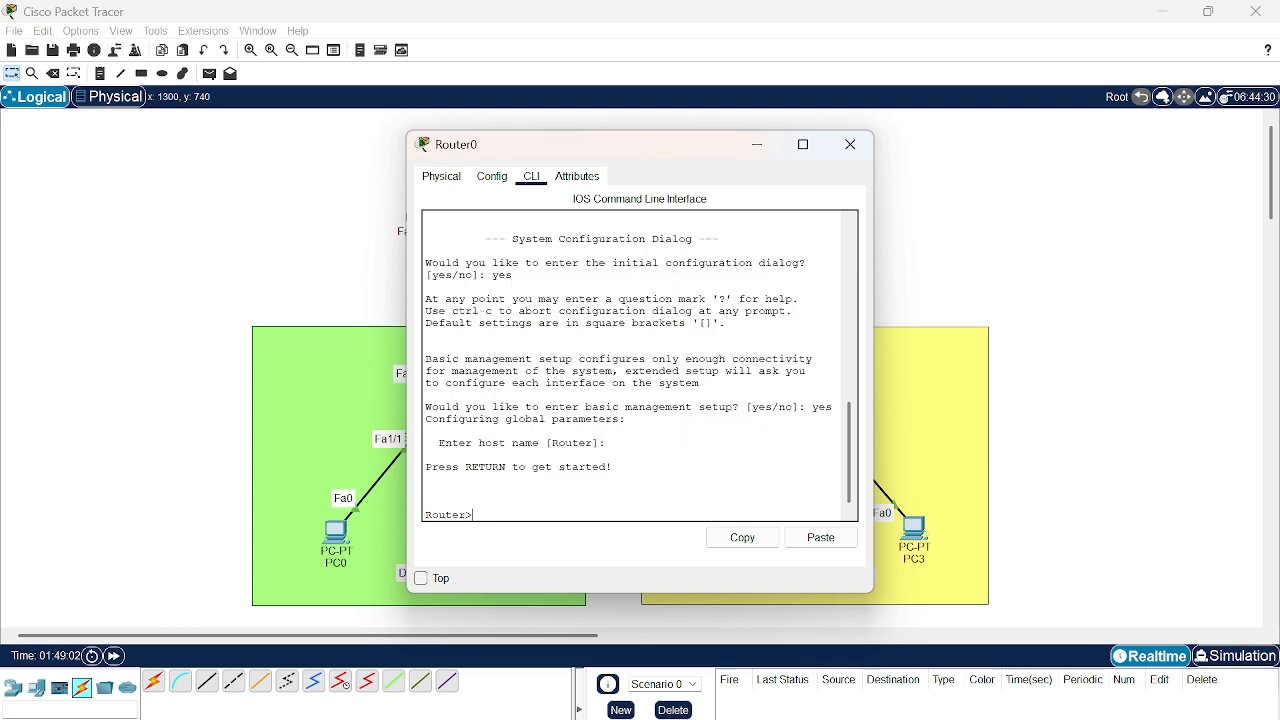
{"action": "type", "text": "enable"}
{"action": "key", "text": "Return"}
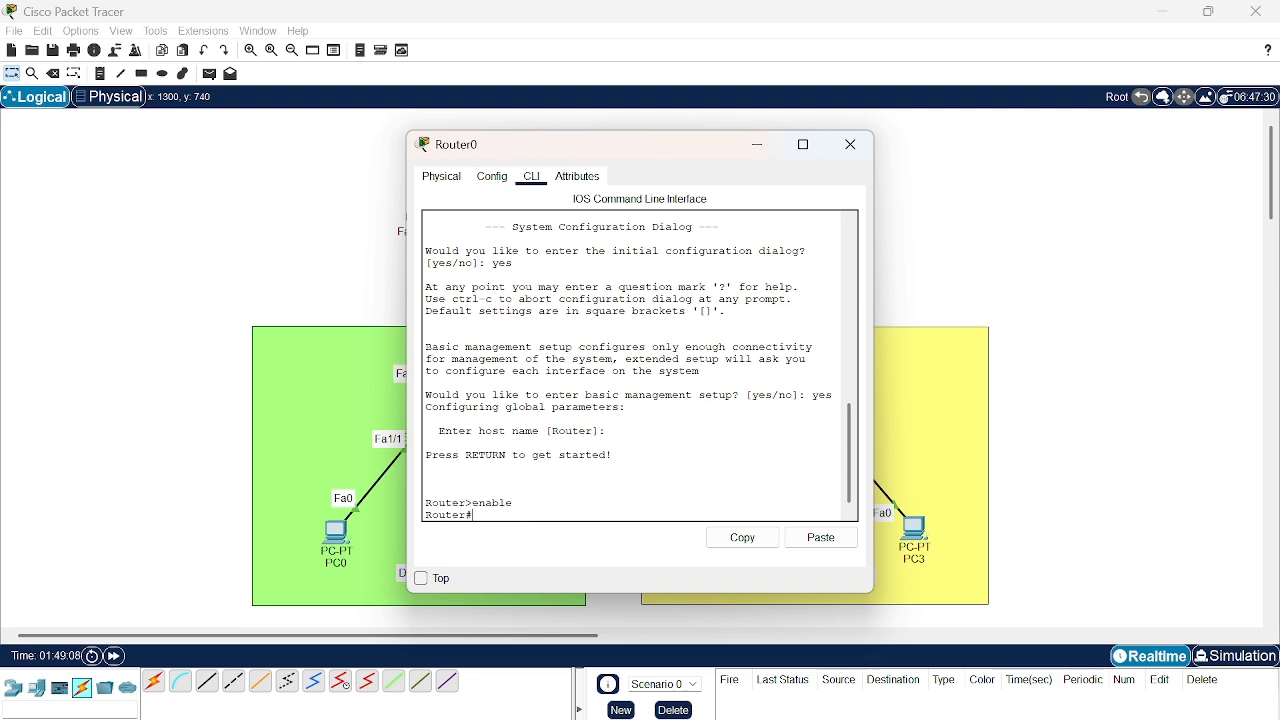
{"action": "type", "text": "conf t"}
{"action": "key", "text": "Return"}
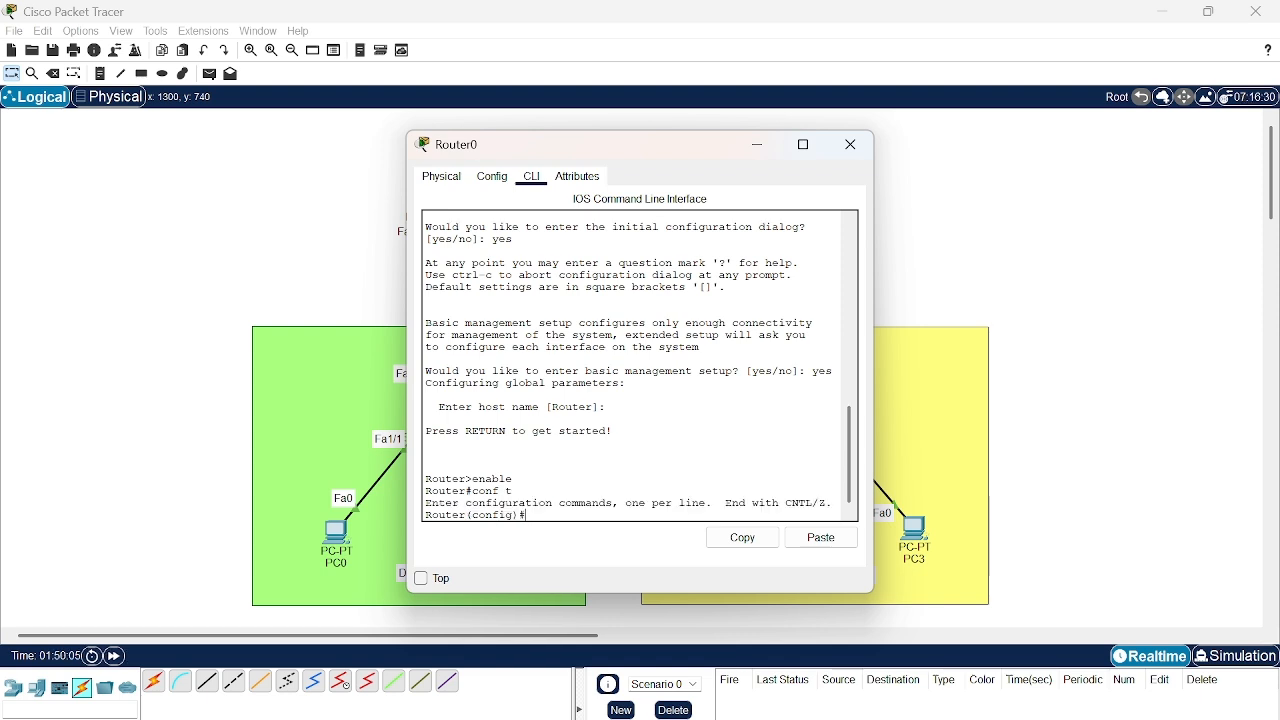
- Create the router subinterface fastEthernet0/0.10 and enter its configuration mode
{"action": "type", "text": "interface"}
{"action": "type", "text": "fastE"}
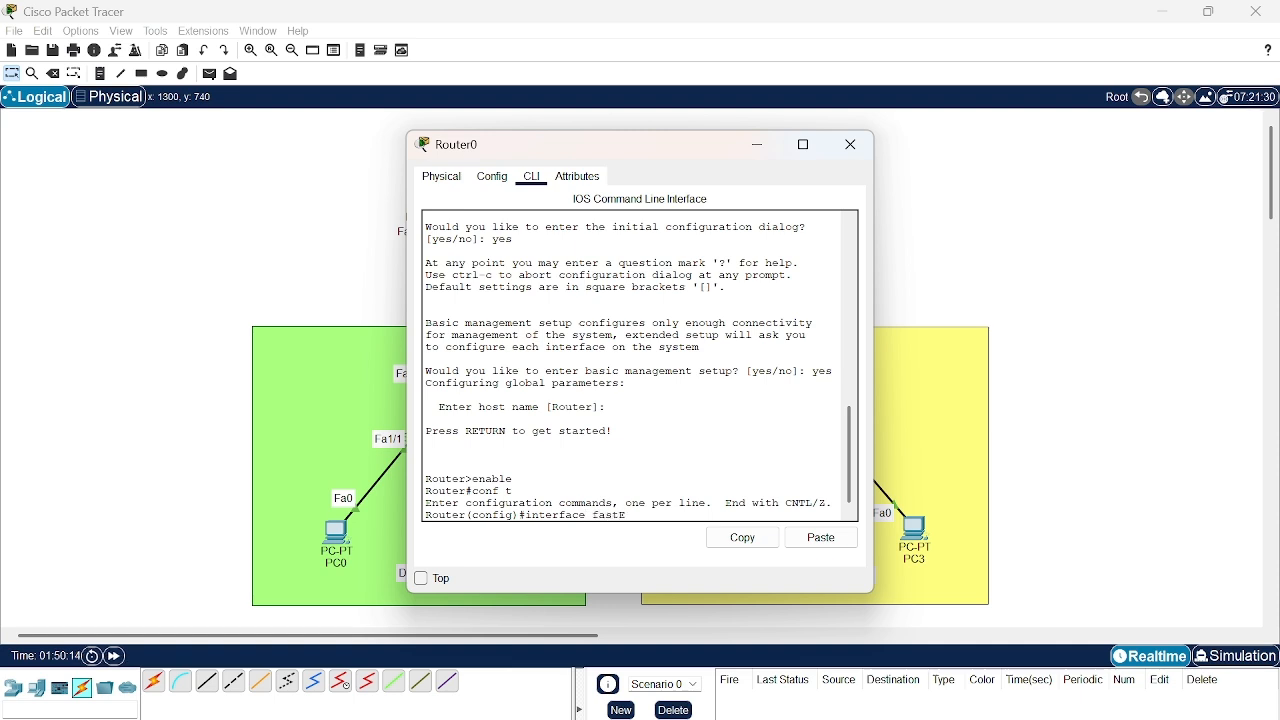
{"action": "type", "text": "thernet0/0"}
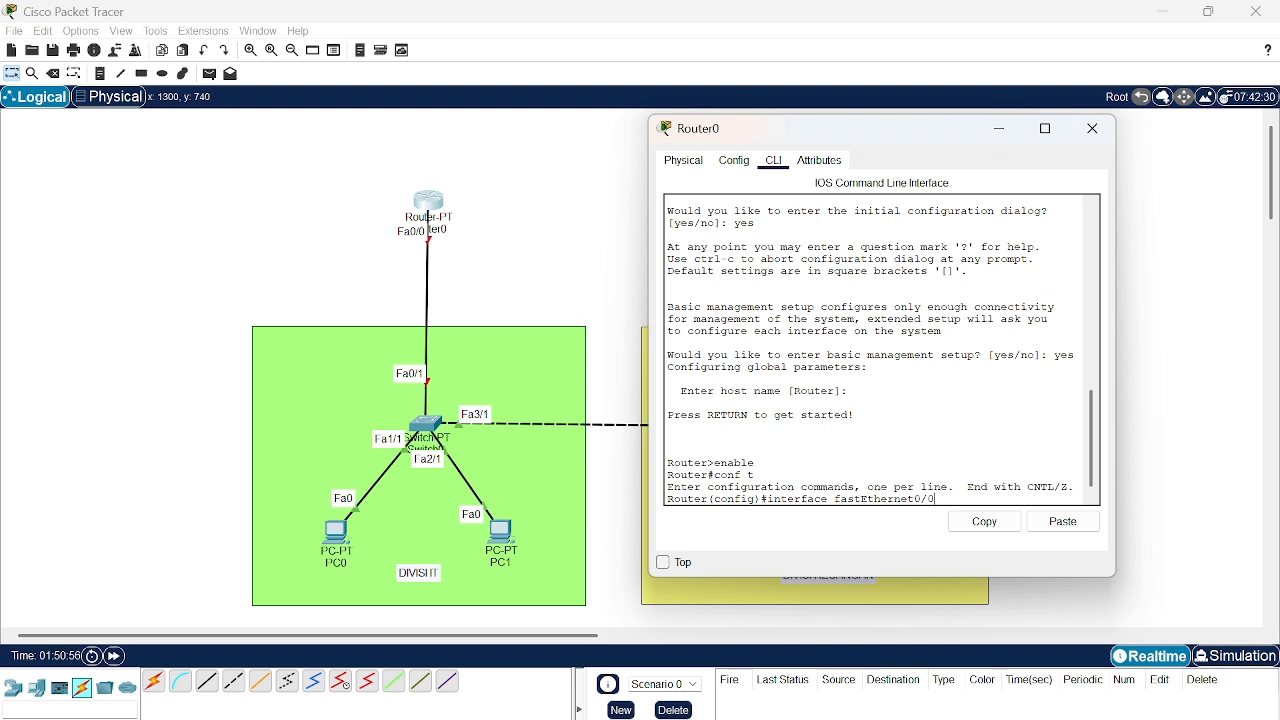
{"action": "type", "text": ".10"}
{"action": "key", "text": "Return"}
- Set dot1Q encapsulation for VLAN 10 on subinterface fastEthernet0/0.10
{"action": "type", "text": "e"}
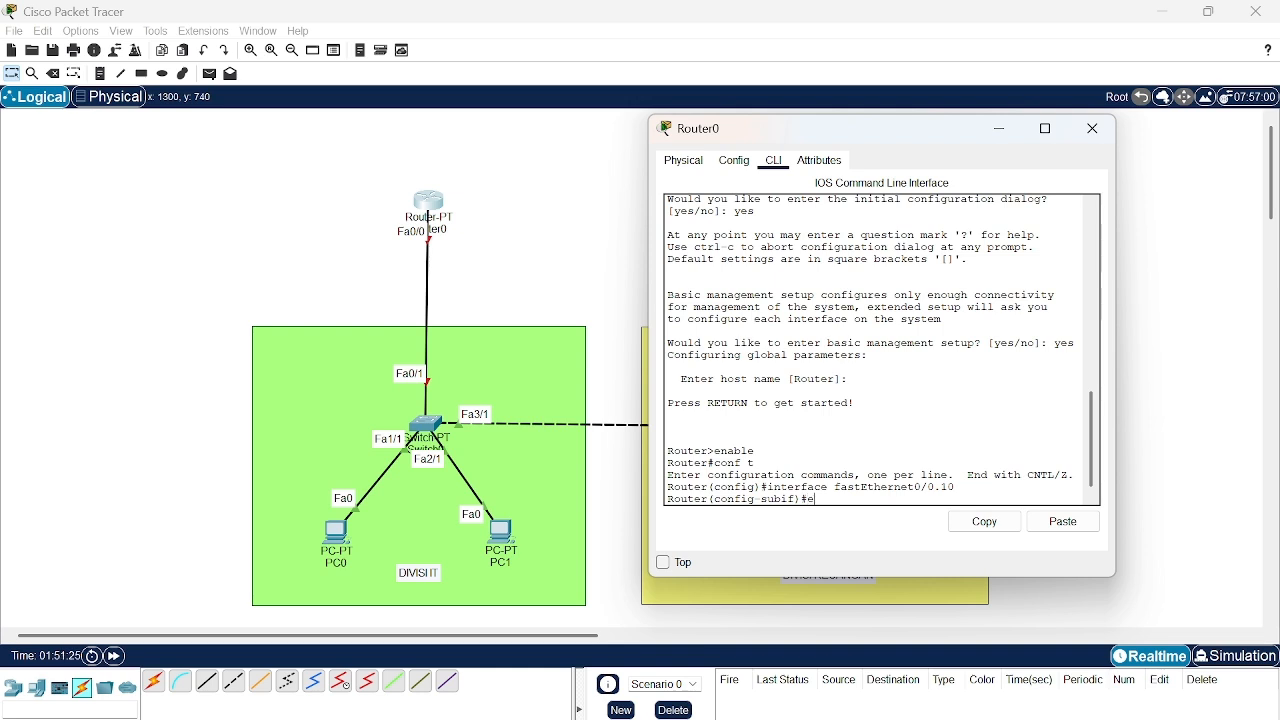
{"action": "type", "text": "ncapsulation dot"}
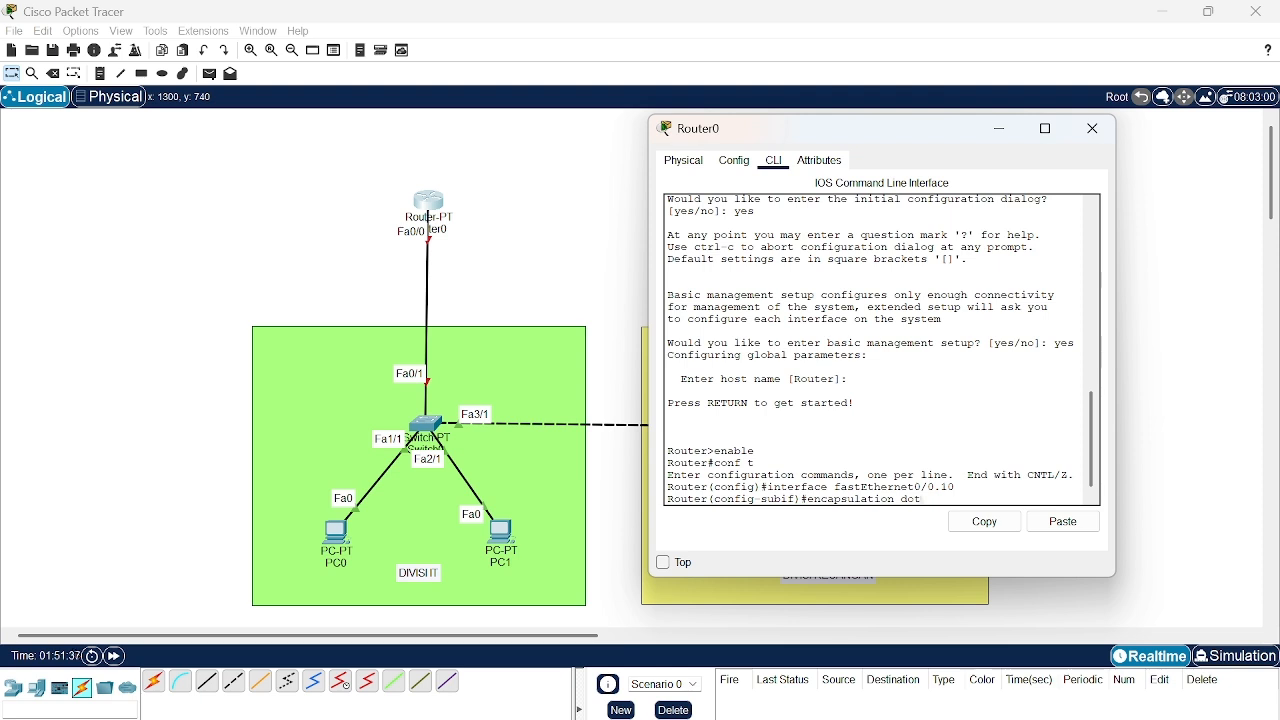
{"action": "type", "text": "1Q 10"}
{"action": "key", "text": "Return"}
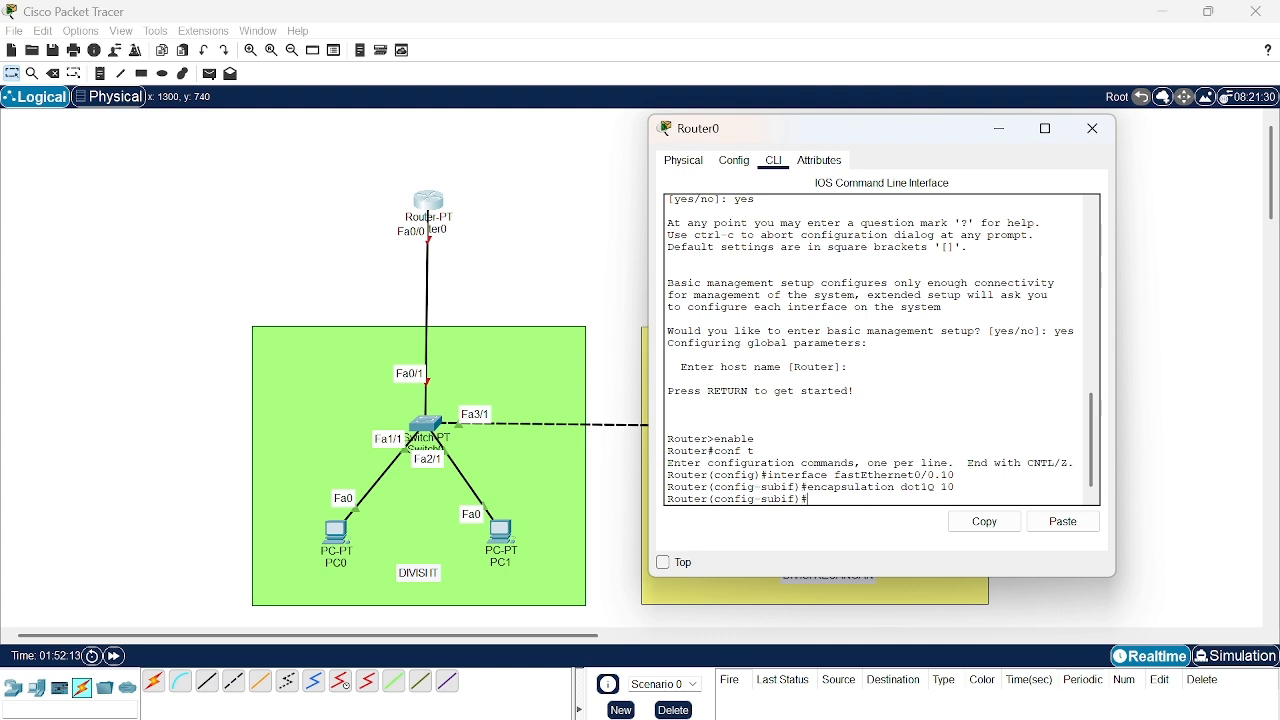
- Assign IP address 192.168.5.1 with mask 255.255.255.0 to subinterface fastEthernet0/0.10 and exit to global configuration mode
{"action": "type", "text": "ip address"}
{"action": "type", "text": "192.168."}
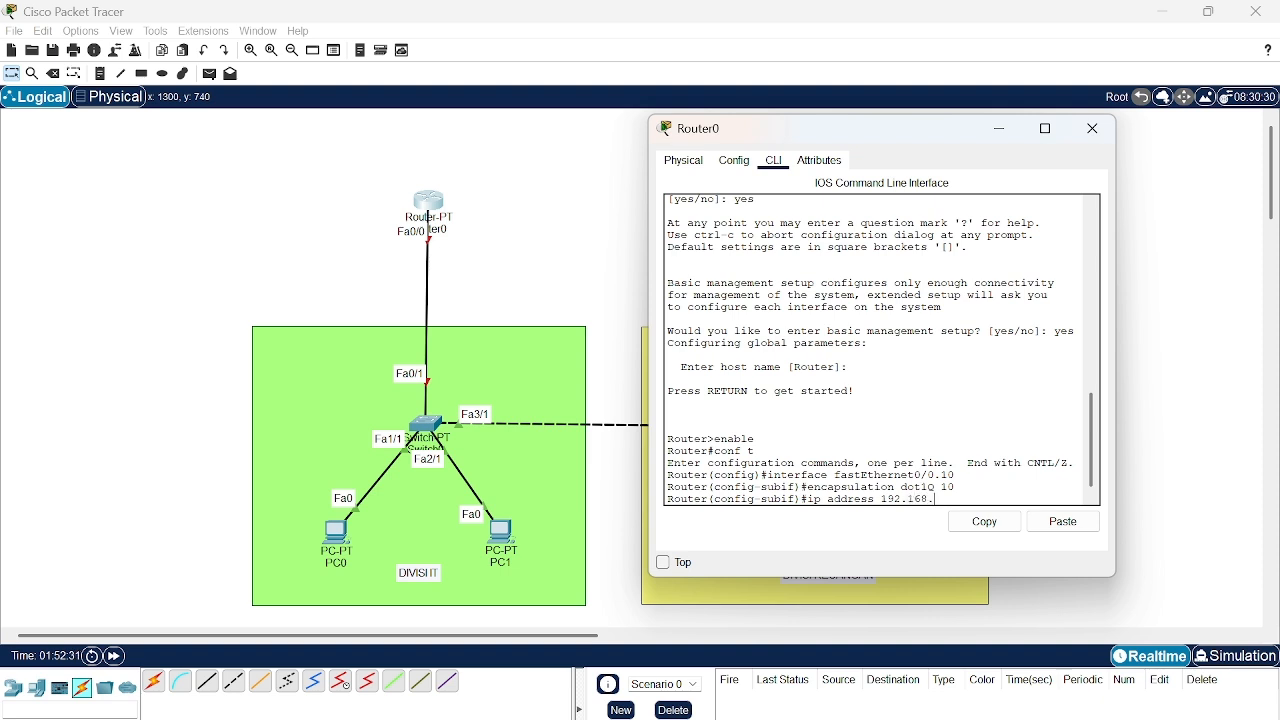
{"action": "type", "text": "5.1 255.255.255."}
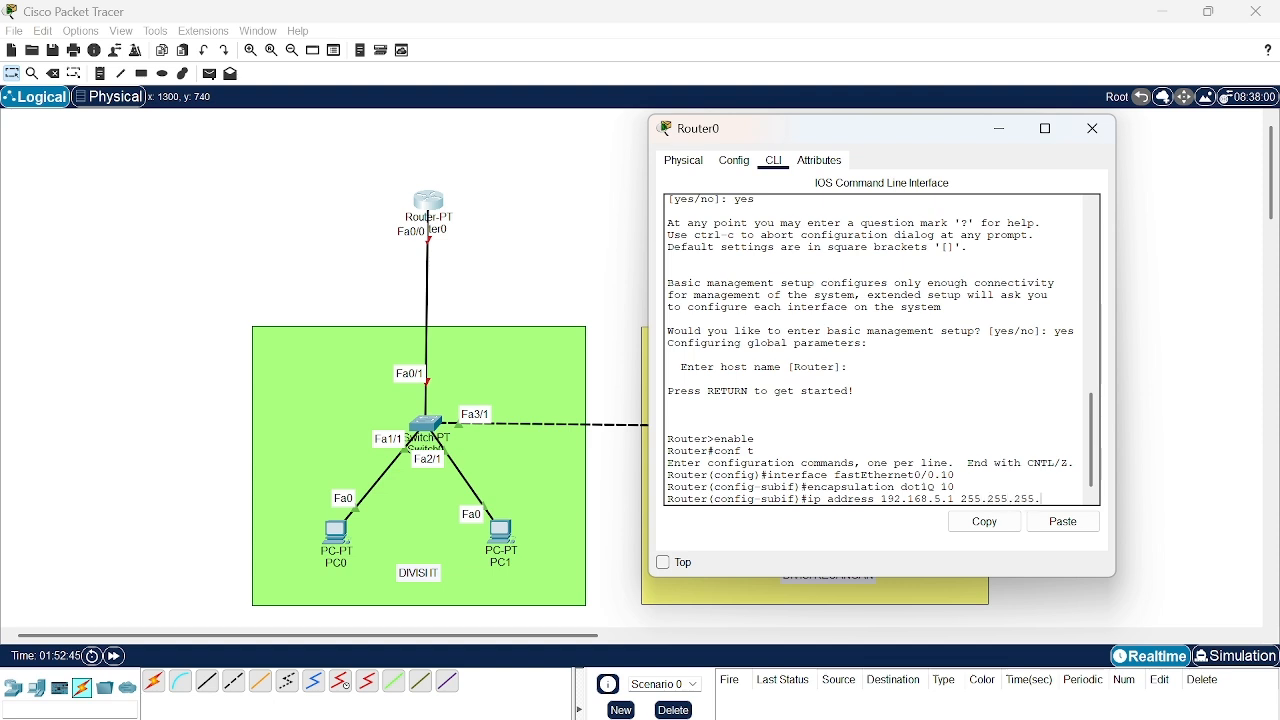
{"action": "type", "text": "0"}
{"action": "key", "text": "Return"}
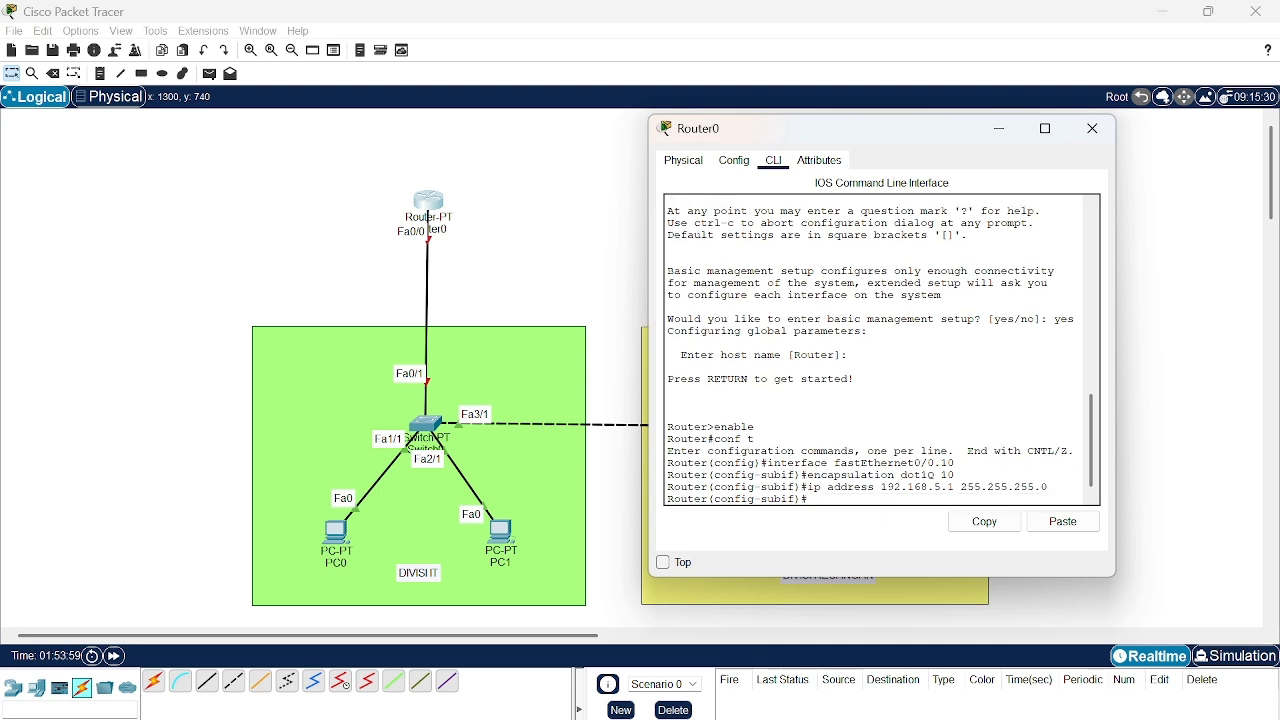
{"action": "type", "text": "ex"}
{"action": "key", "text": "Return"}
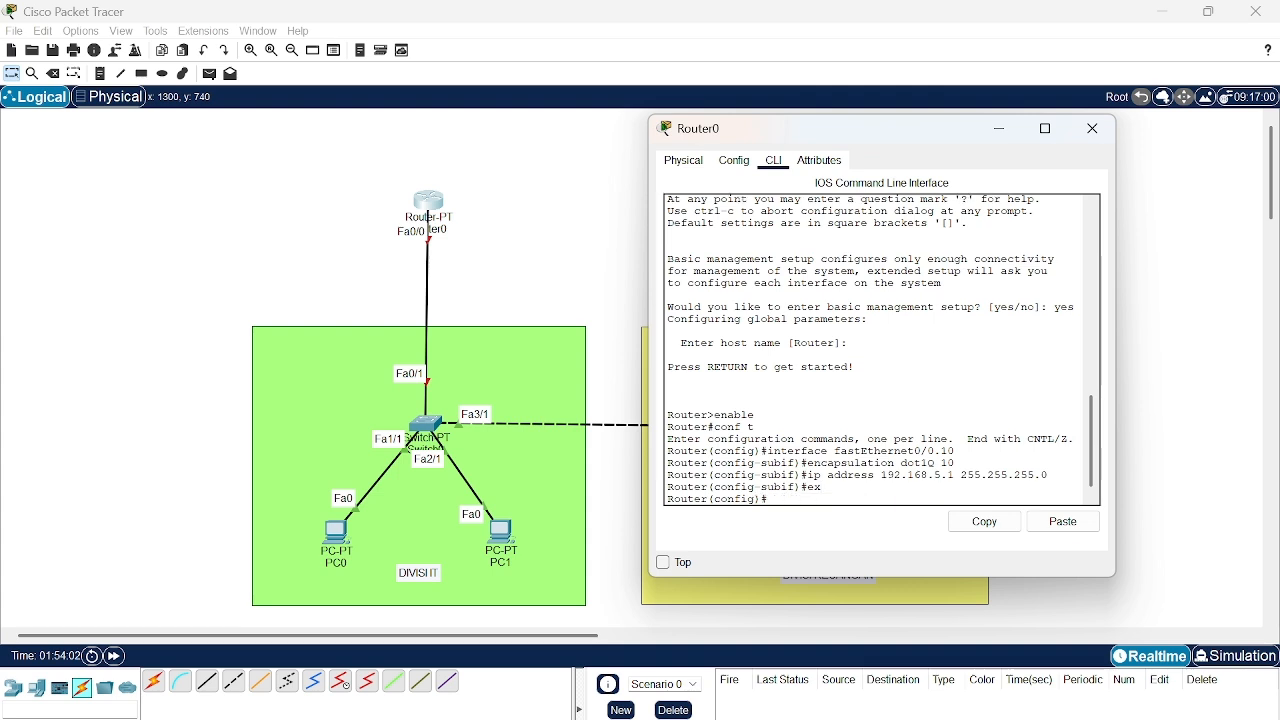
- Create the router subinterface fastEthernet0/0.20 and enter its configuration mode
{"action": "type", "text": "interface fastEthernet"}
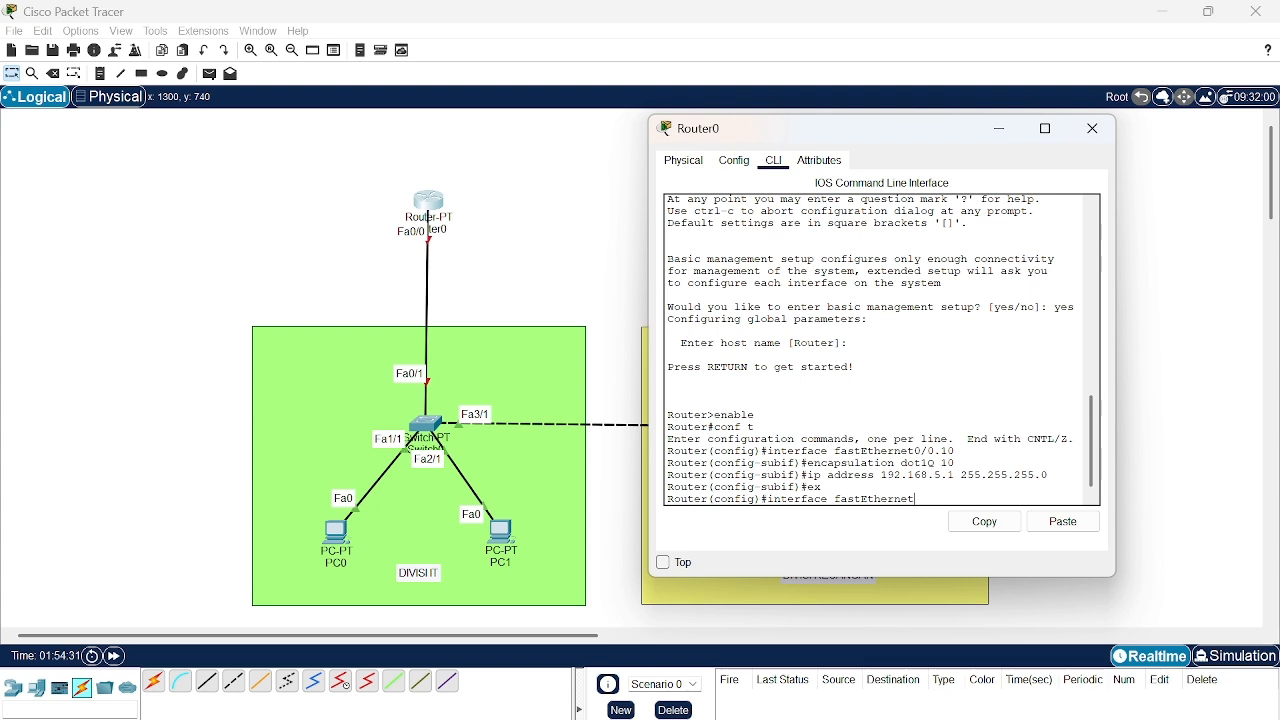
{"action": "type", "text": "0/0.20"}
{"action": "key", "text": "Return"}
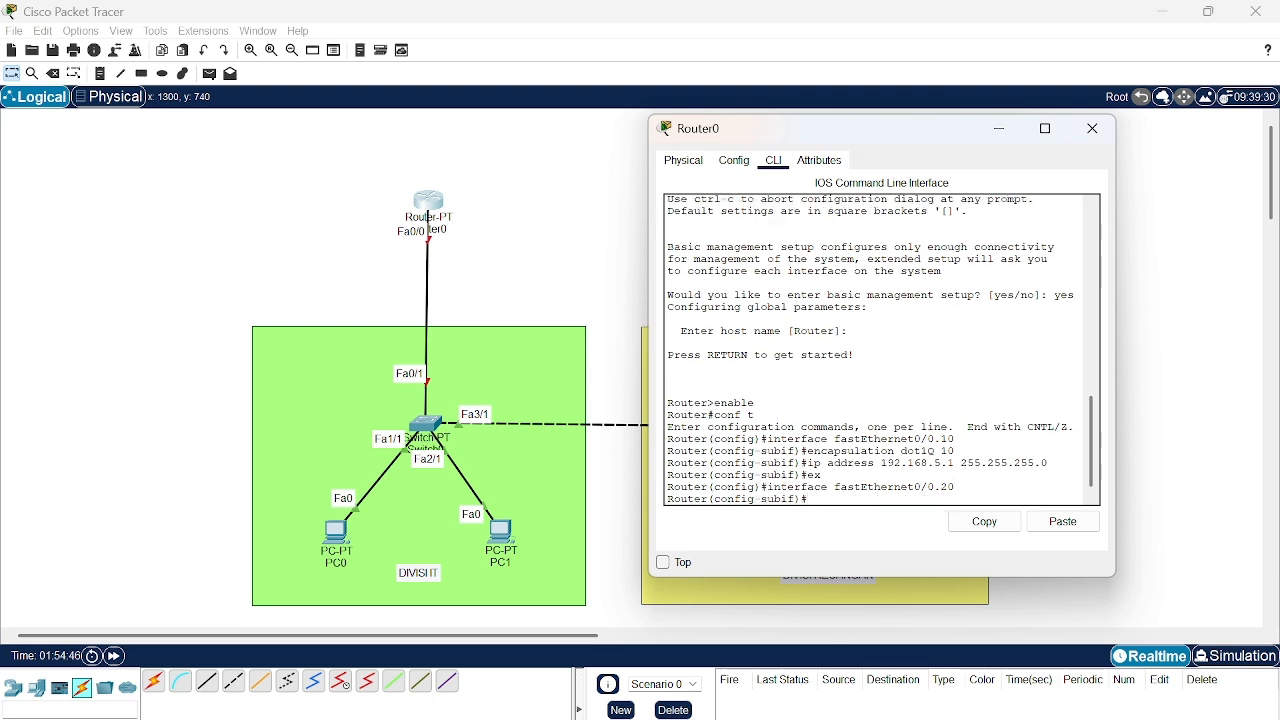
- Set dot1Q encapsulation for VLAN 20 on subinterface fastEthernet0/0.20
{"action": "type", "text": "encapsulation dot1Q 20"}
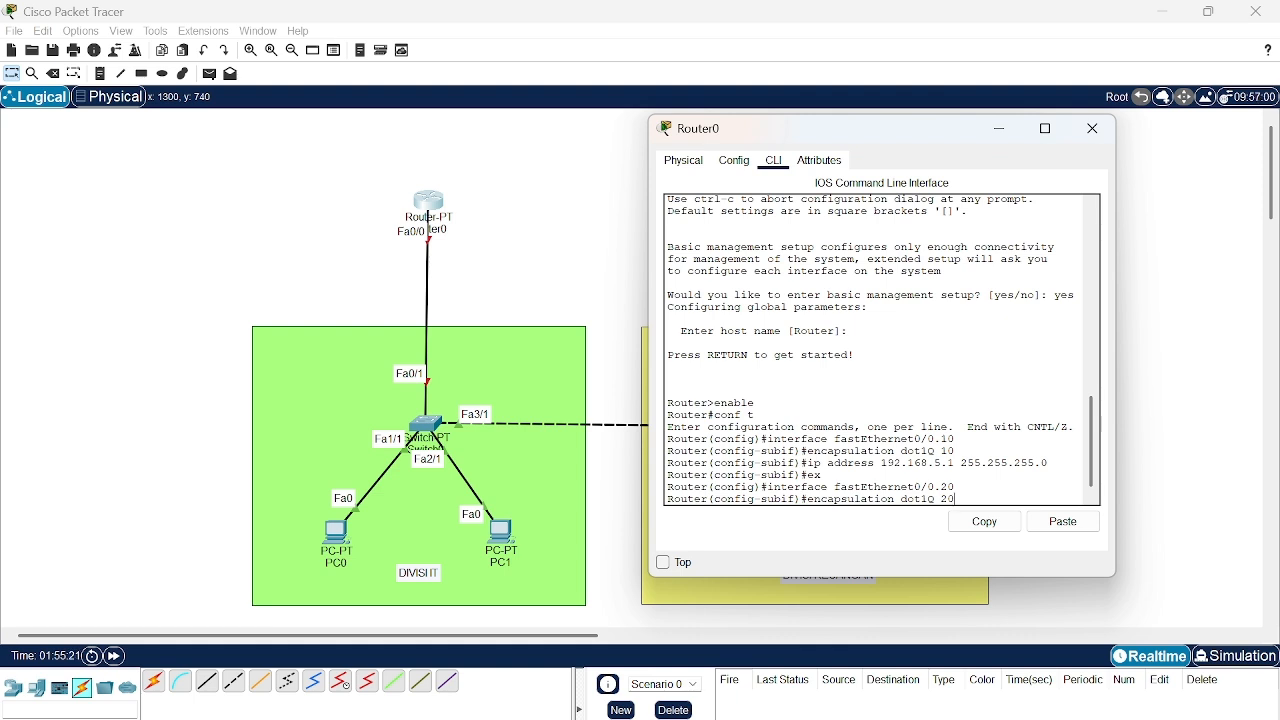
{"action": "key", "text": "Return"}
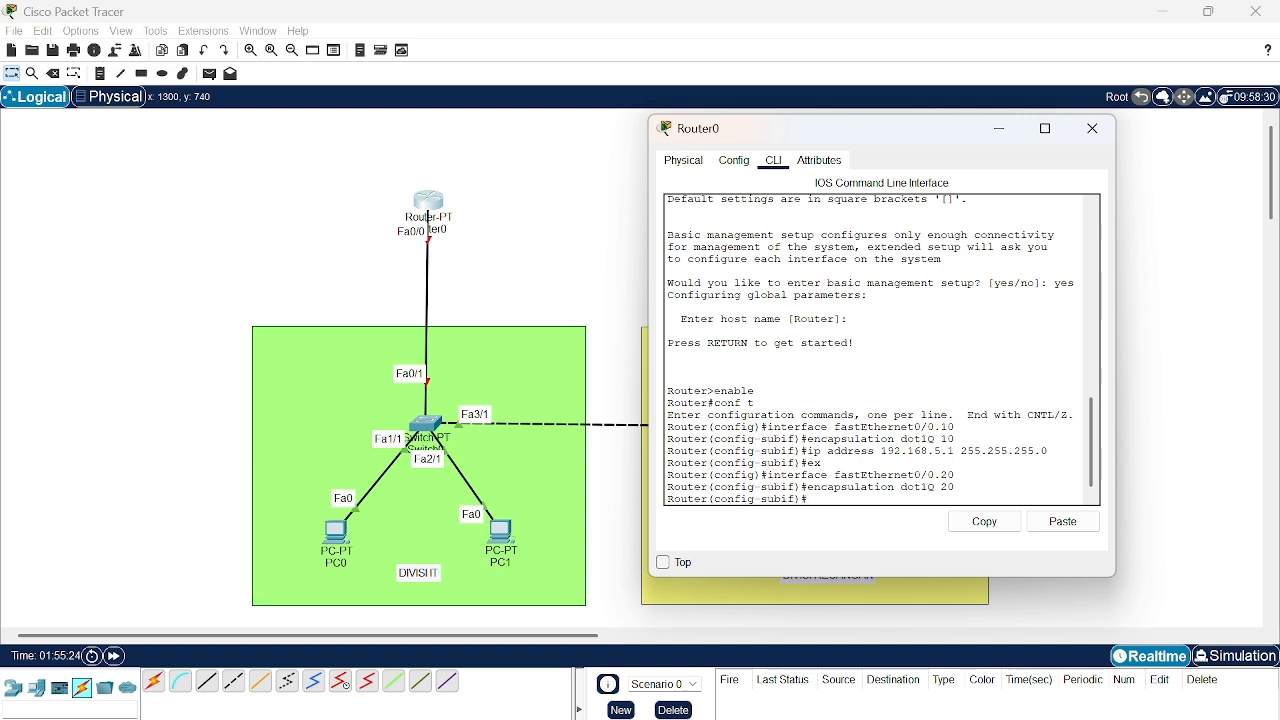
- Assign IP address 192.168.15.1 with mask 255.255.255.0 to subinterface fastEthernet0/0.20 and exit to global configuration mode
{"action": "type", "text": "ip address 192.168"}
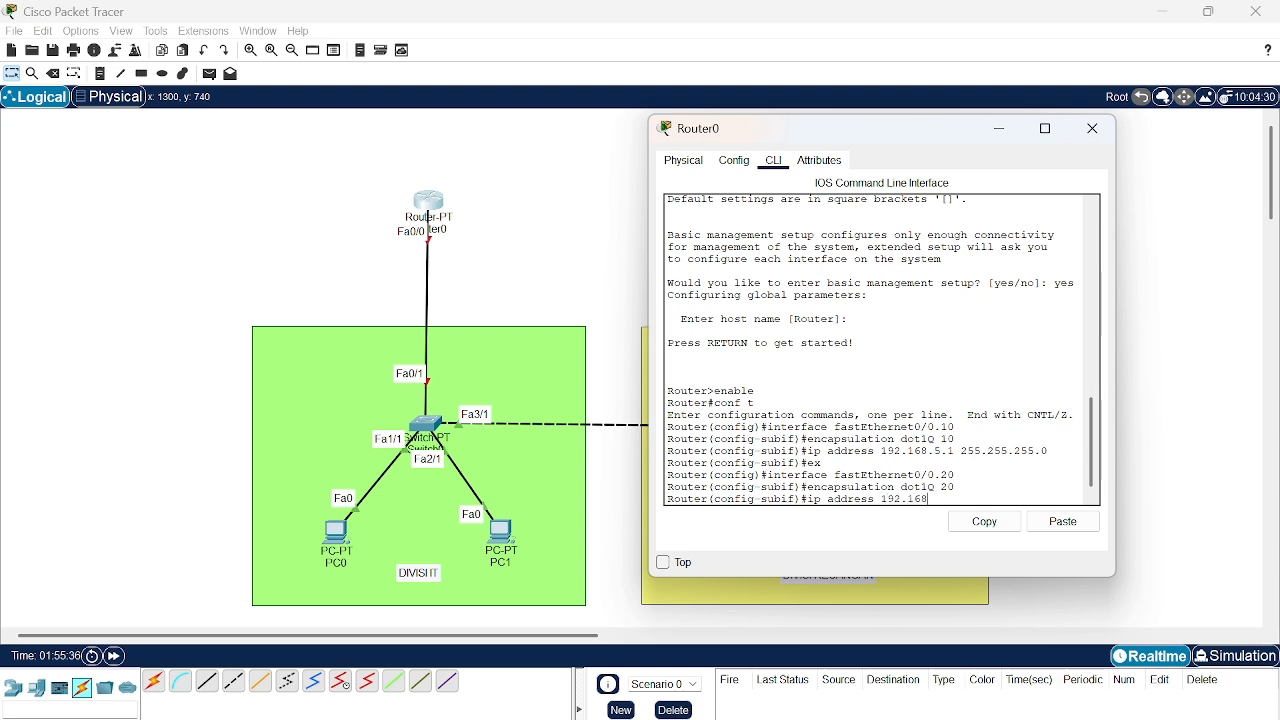
{"action": "type", "text": ".15"}
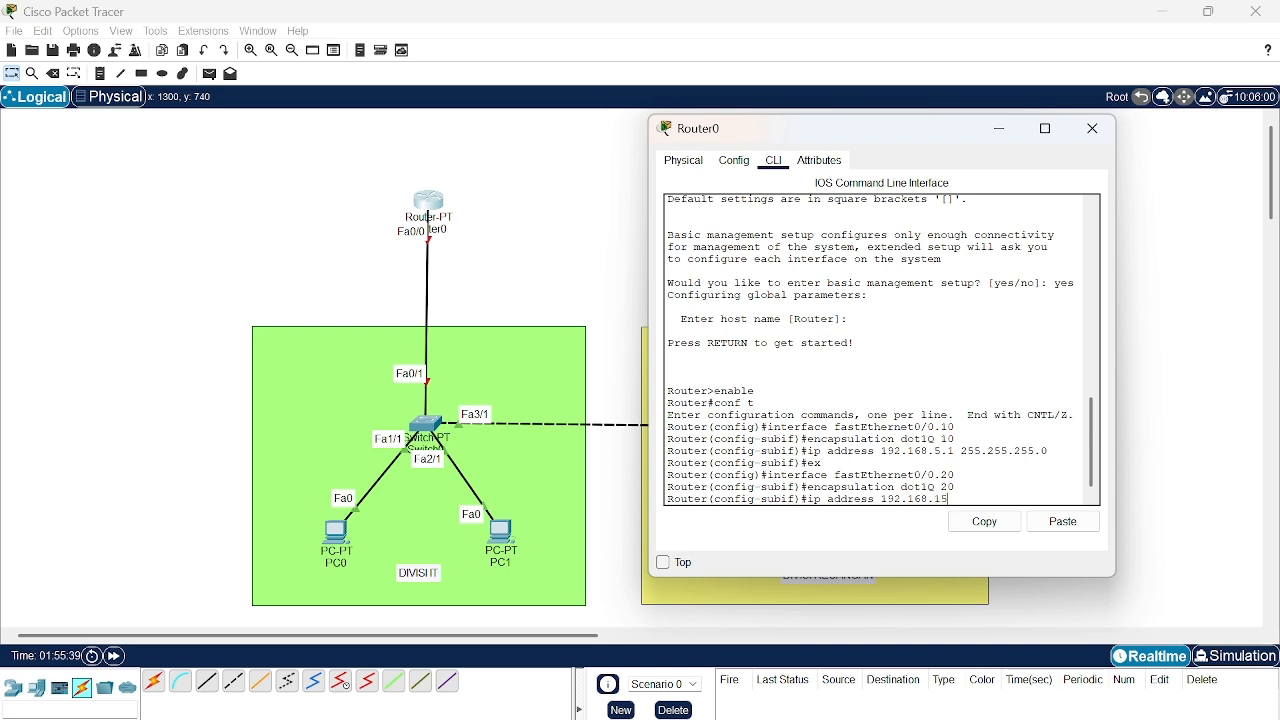
{"action": "type", "text": ".1 255.255.255.0"}
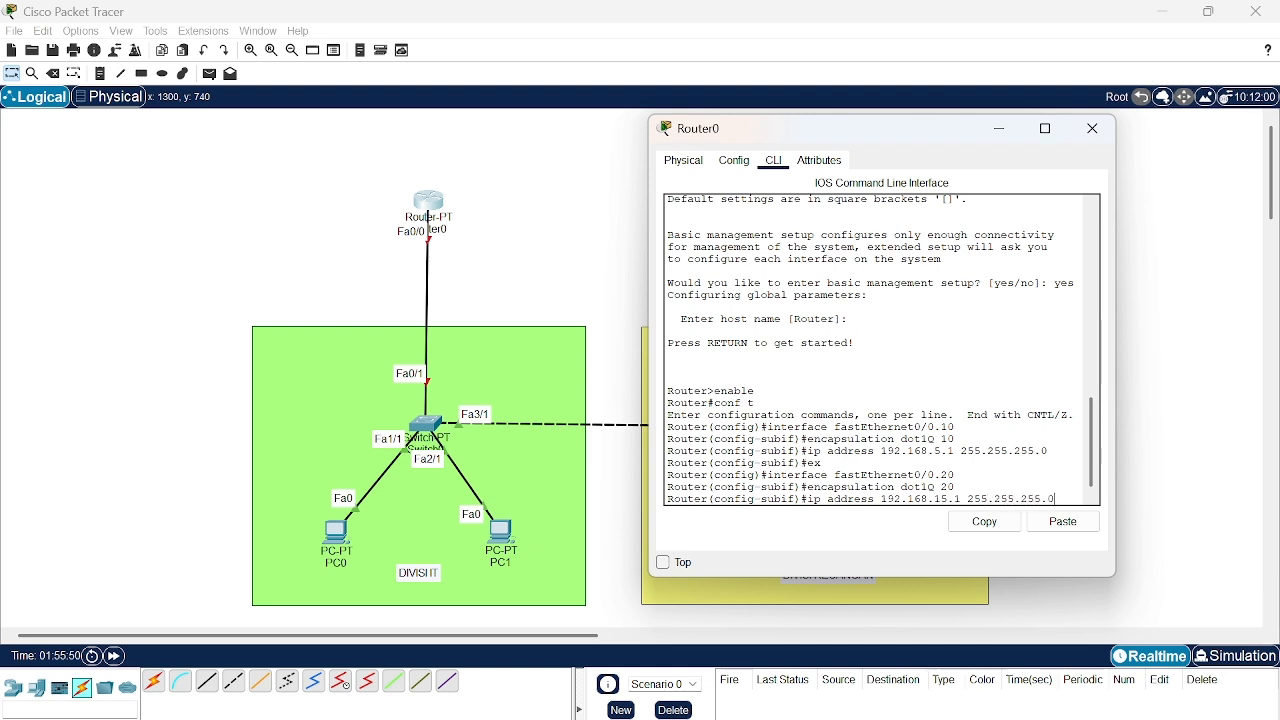
{"action": "key", "text": "Return"}
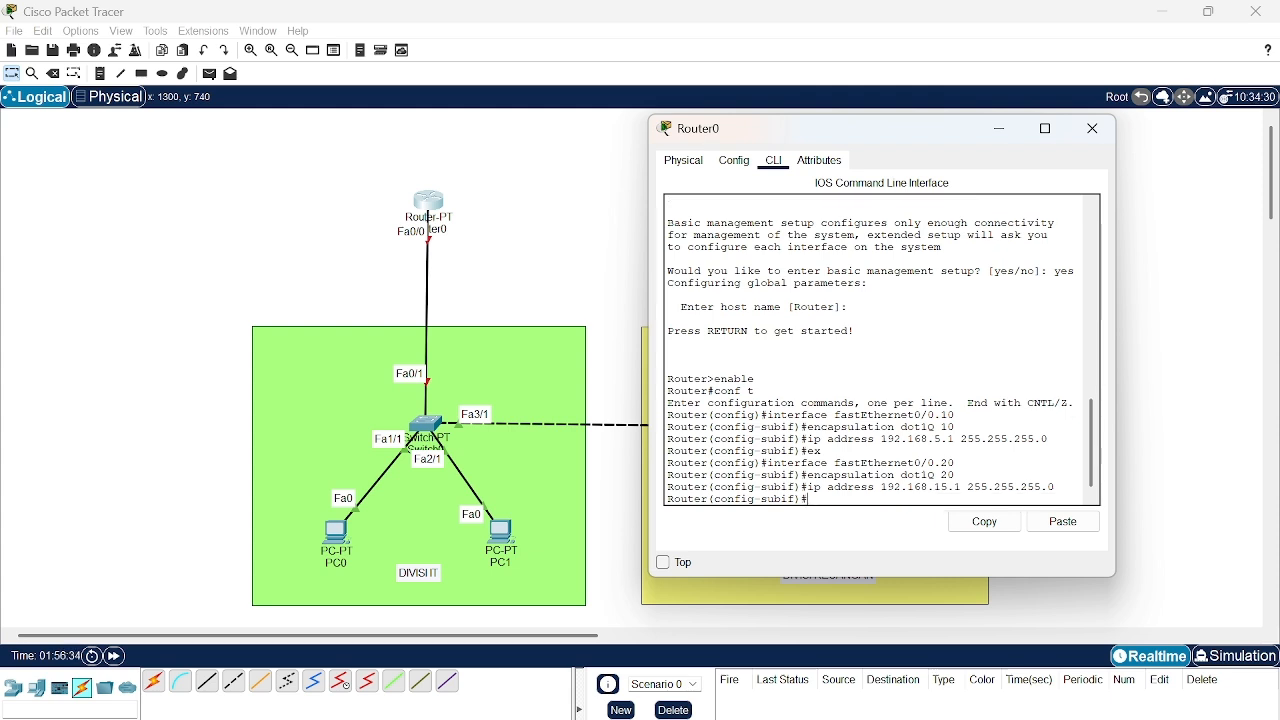
{"action": "type", "text": "ex"}
{"action": "key", "text": "Return"}
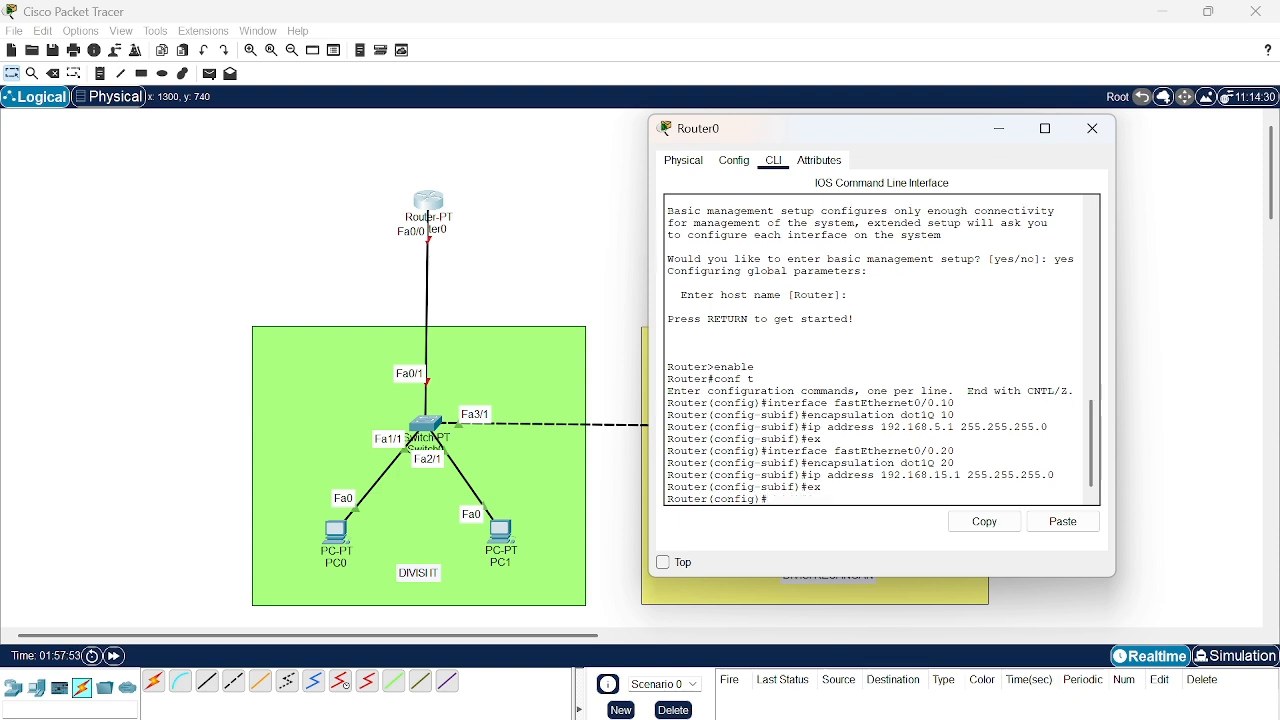
- Enable the router's physical interface fastEthernet0/0 with no shutdown and exit its configuration mode
{"action": "type", "text": "interface fast"}
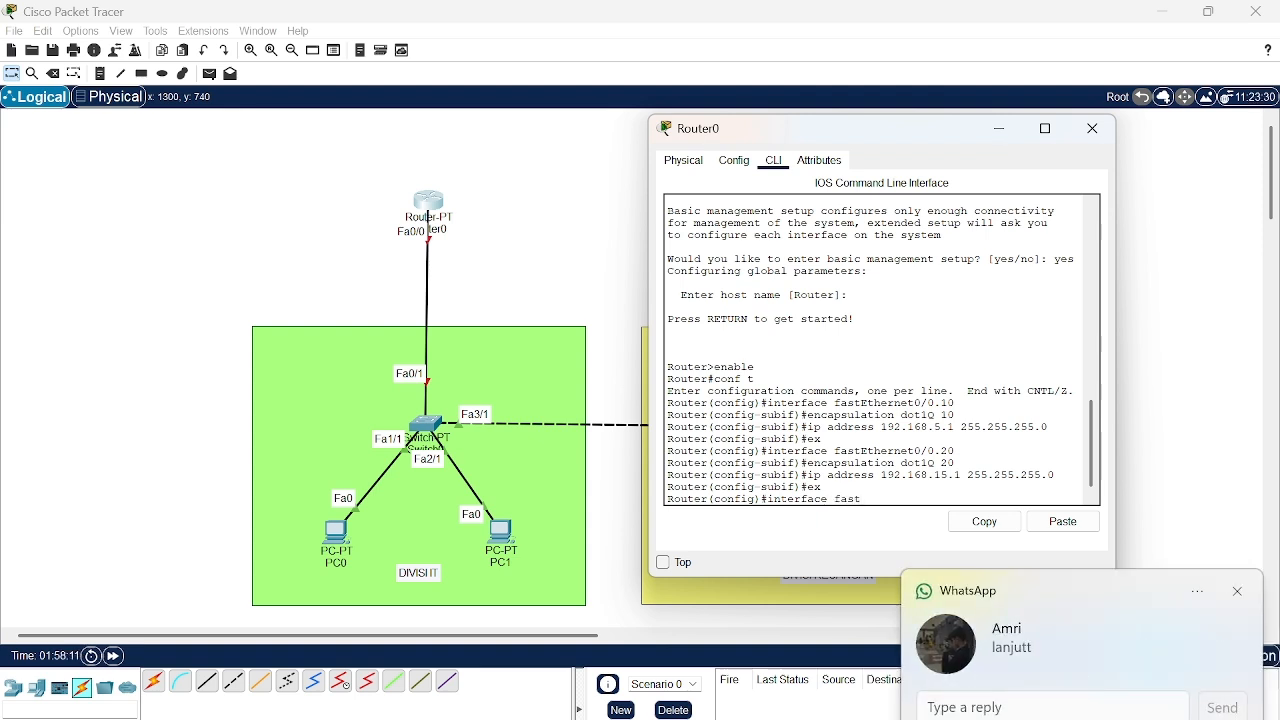
{"action": "type", "text": "Ethernet0/"}
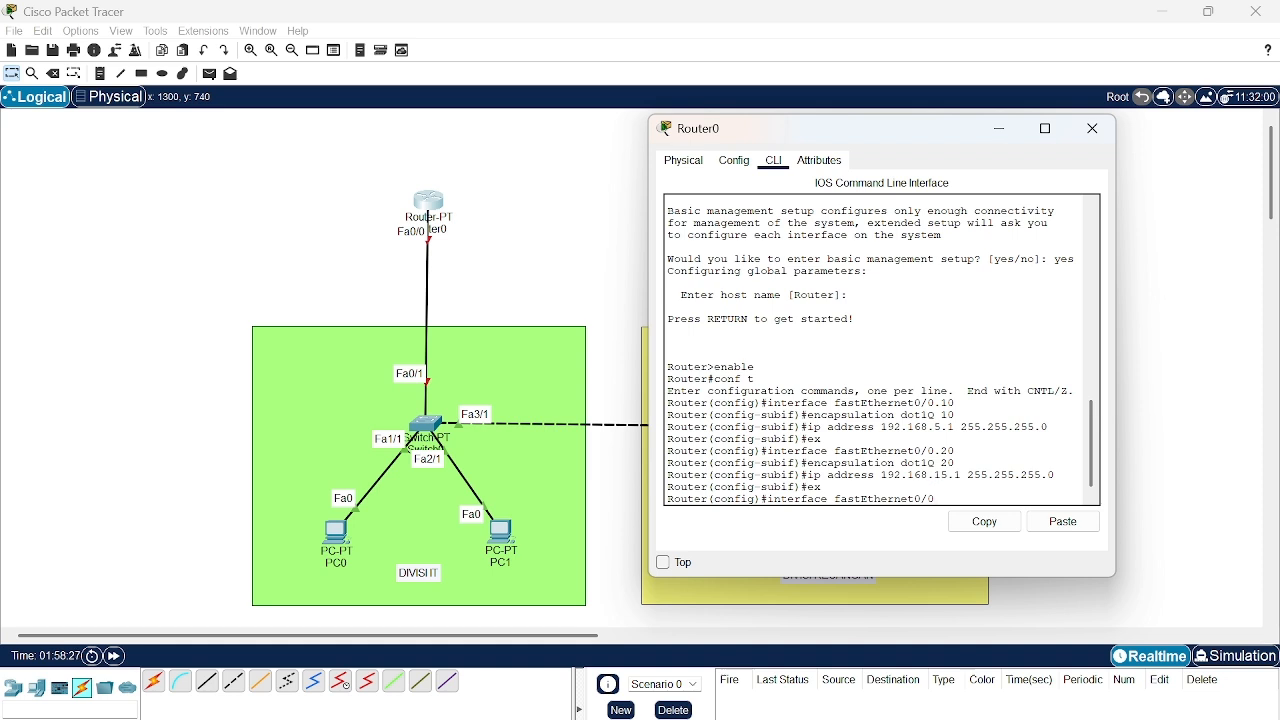
{"action": "type", "text": "0"}
{"action": "key", "text": "Return"}
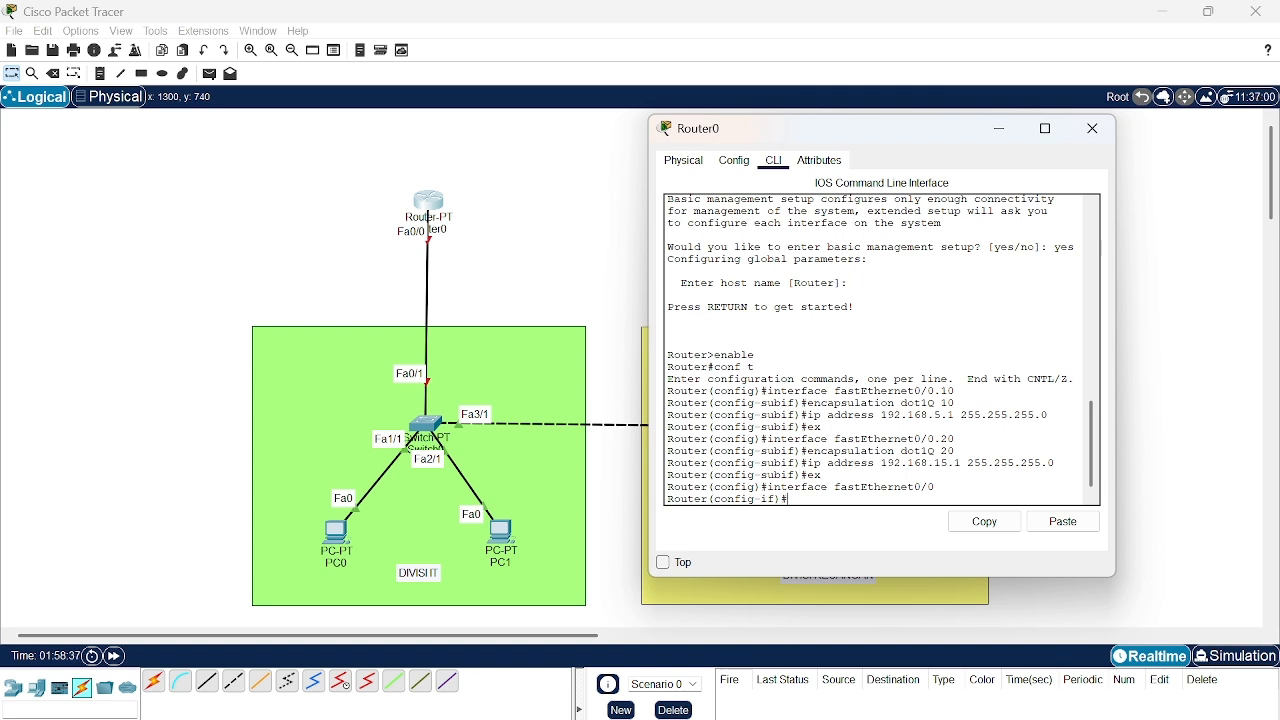
{"action": "type", "text": "no shutdown"}
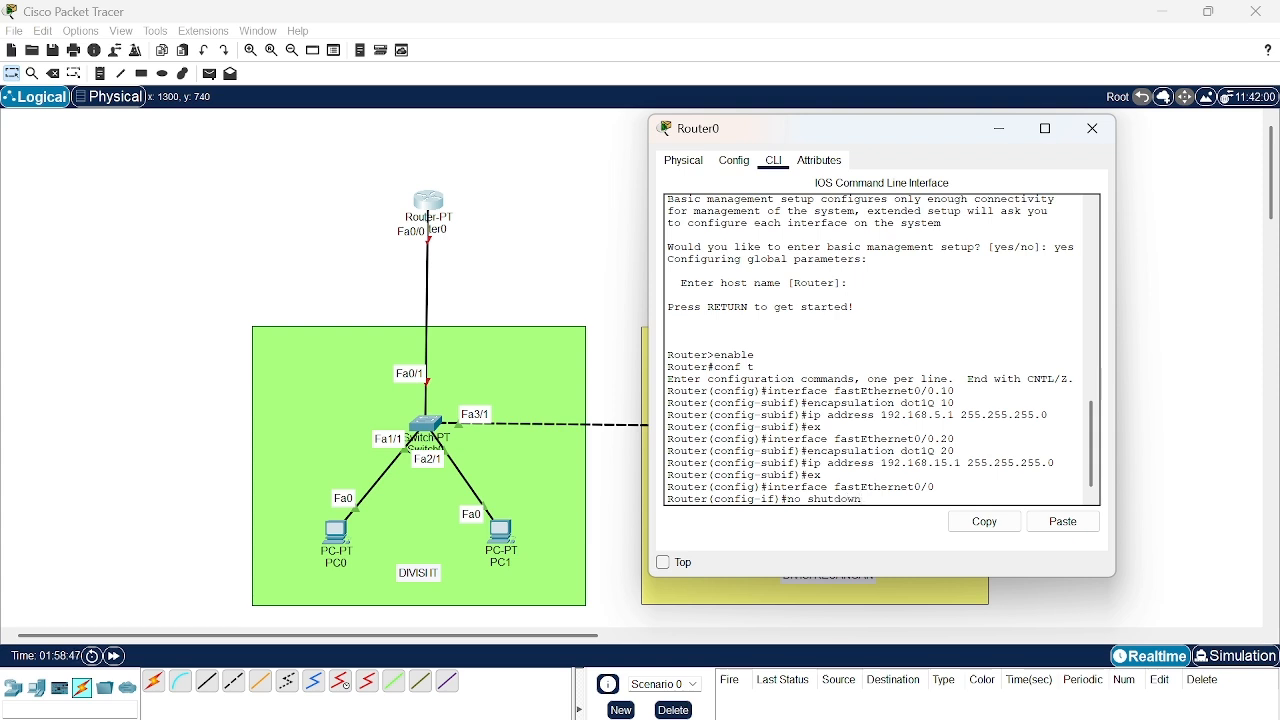
{"action": "key", "text": "Return"}
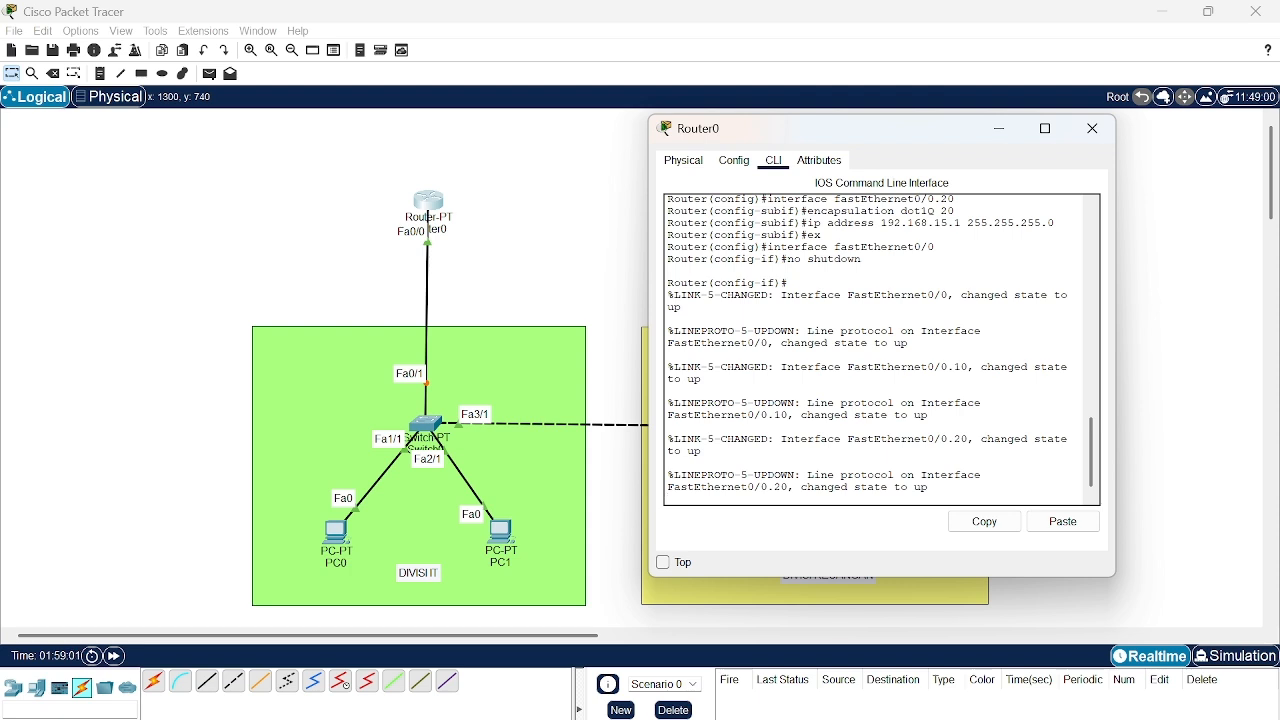
{"action": "key", "text": "Return"}
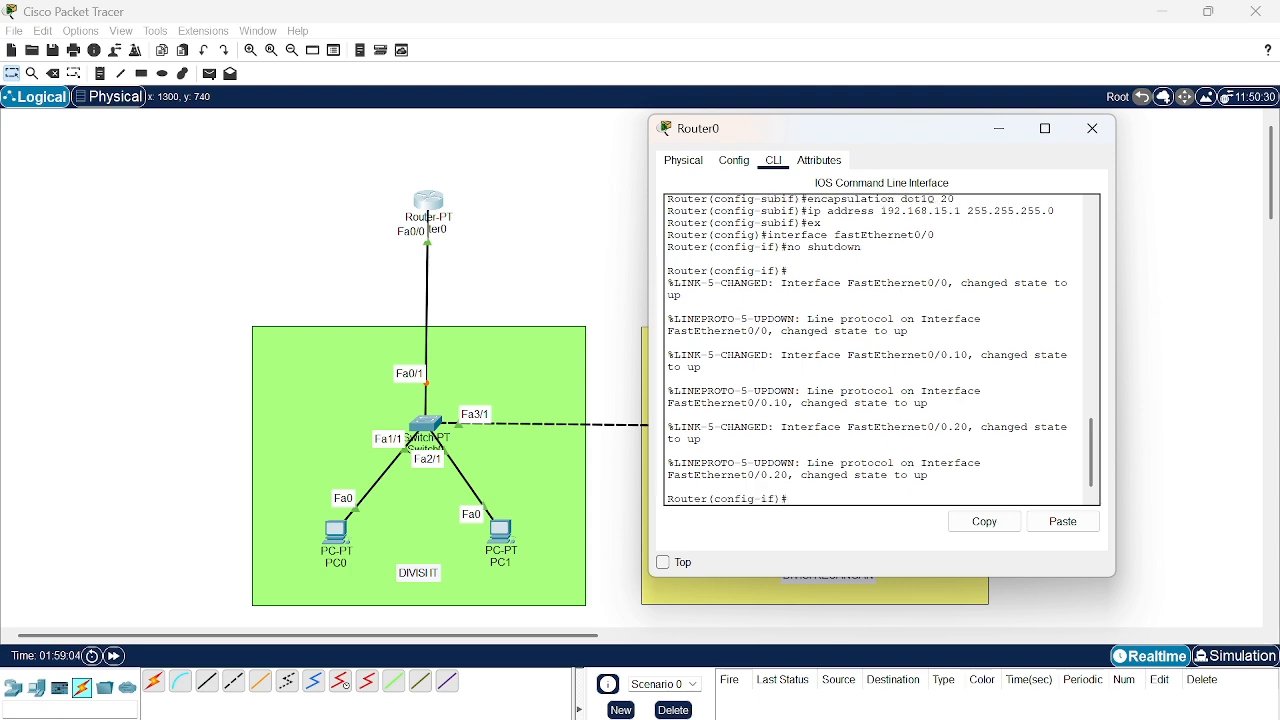
{"action": "type", "text": "ex"}
{"action": "key", "text": "Return"}
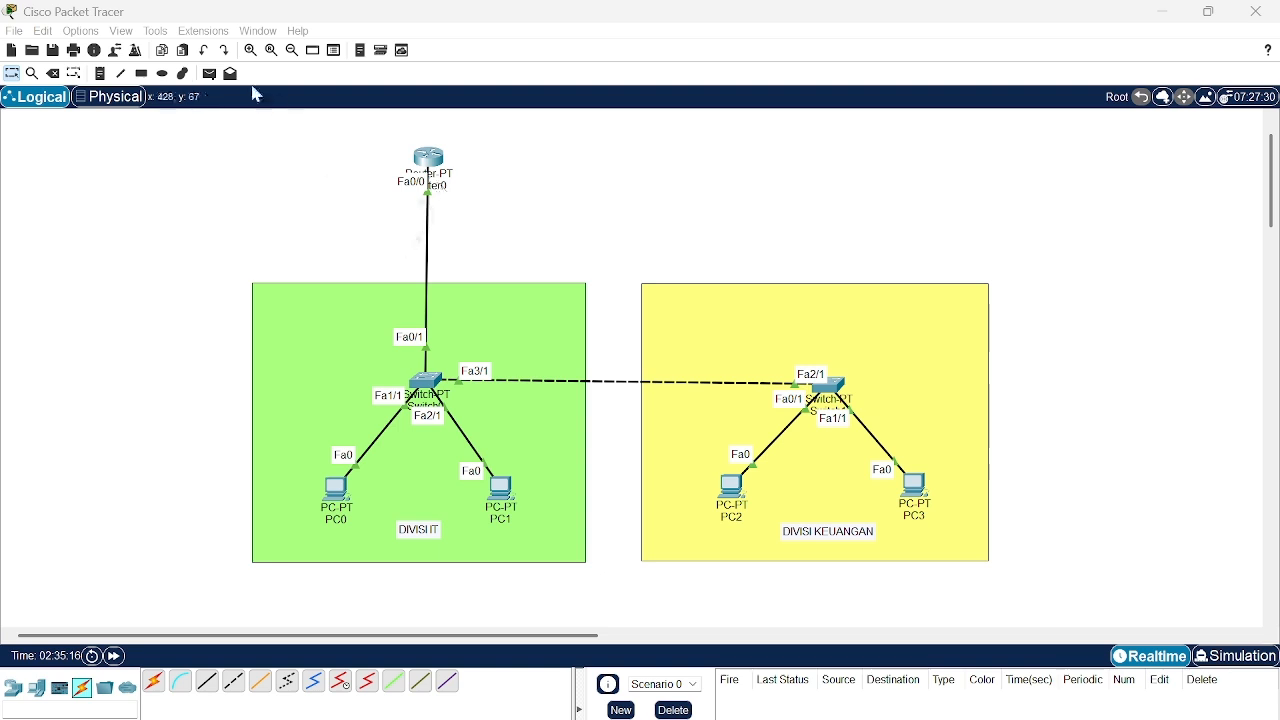
- Send a simple PDU from PC0 to PC1 to test connectivity inside the IT division
{"action": "left_click", "coordinate": [212, 78]}
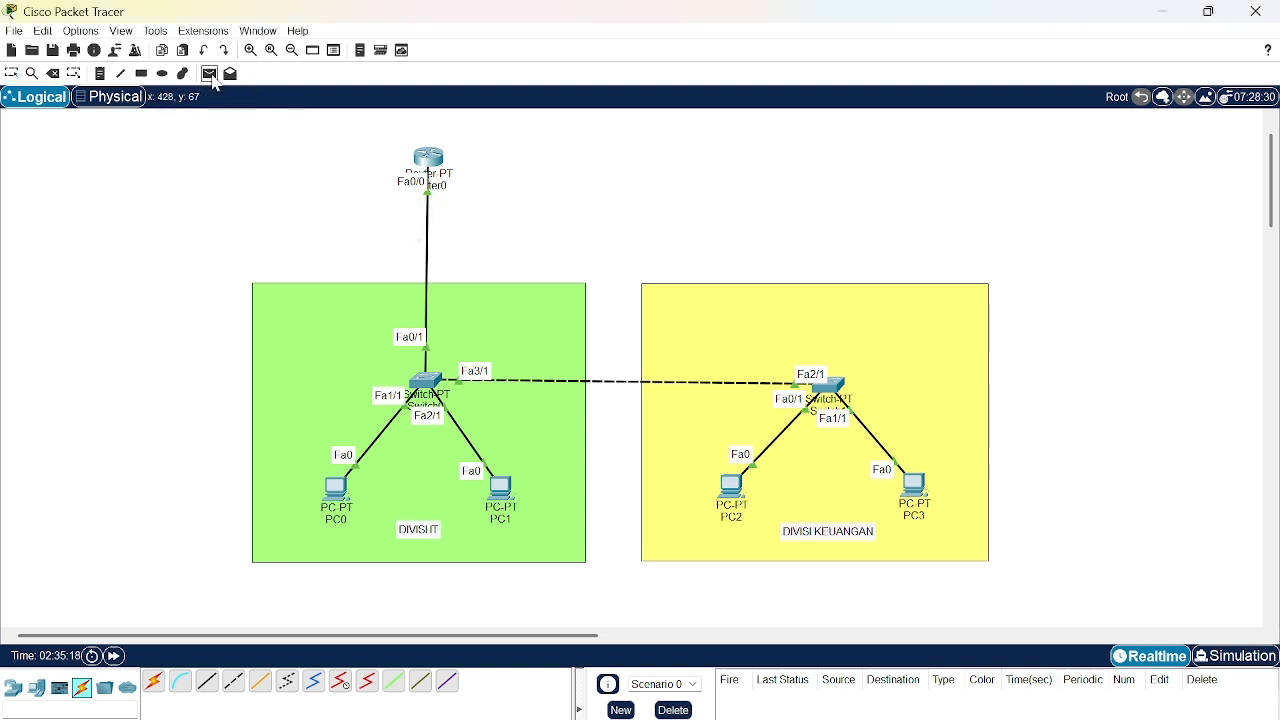
{"action": "left_click", "coordinate": [337, 488]}
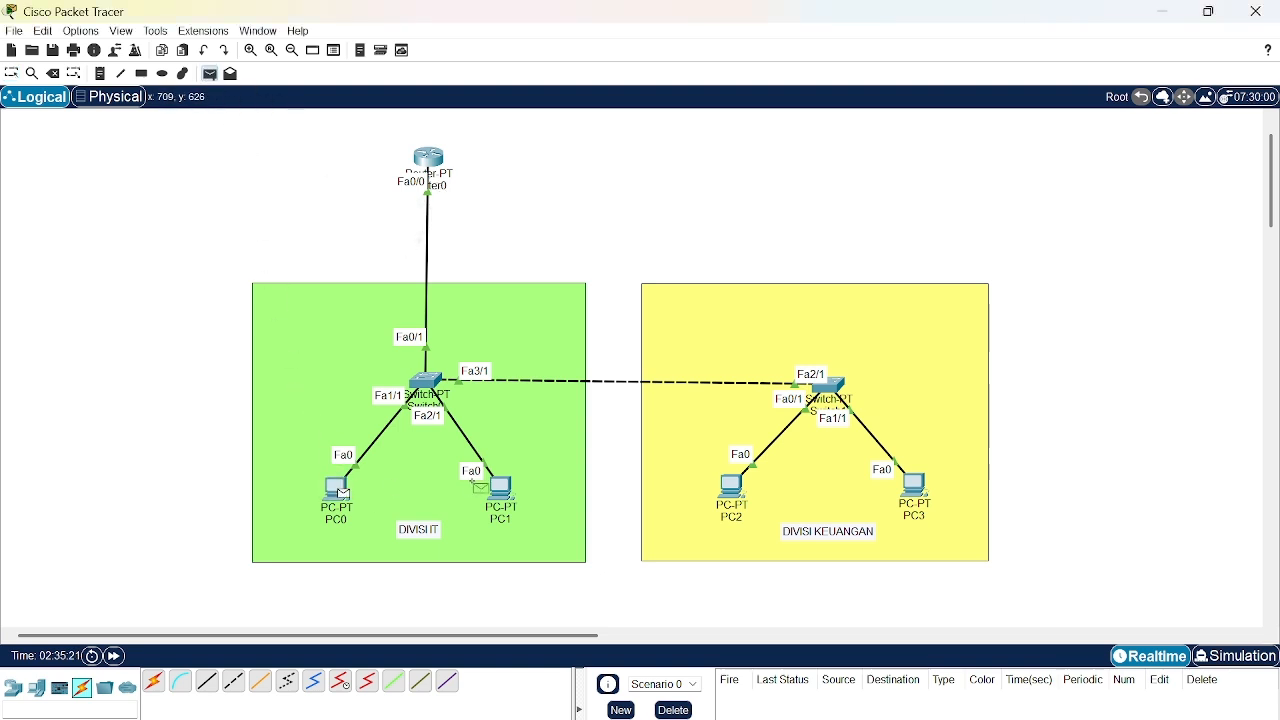
{"action": "left_click", "coordinate": [499, 487]}
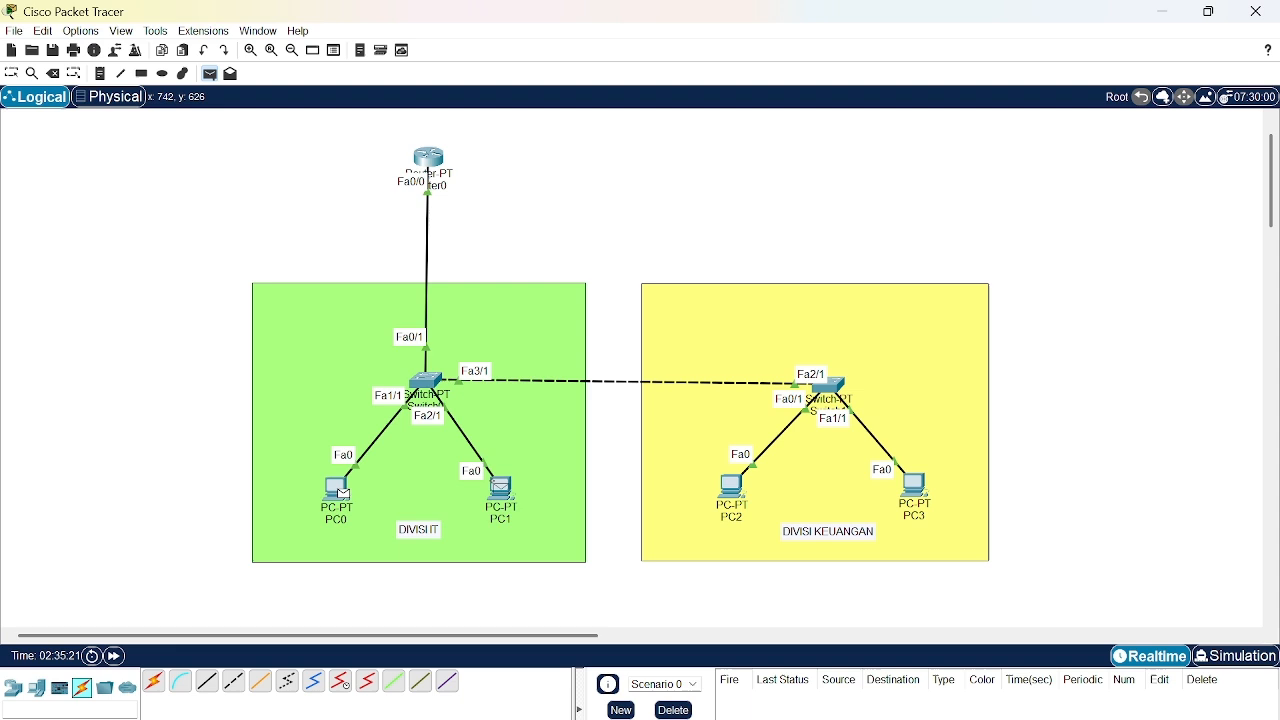
- Trace the PC0-to-PC1 packet hop by hop in simulation mode, deleting it and returning to realtime at the end
{"action": "left_click", "coordinate": [1232, 660]}
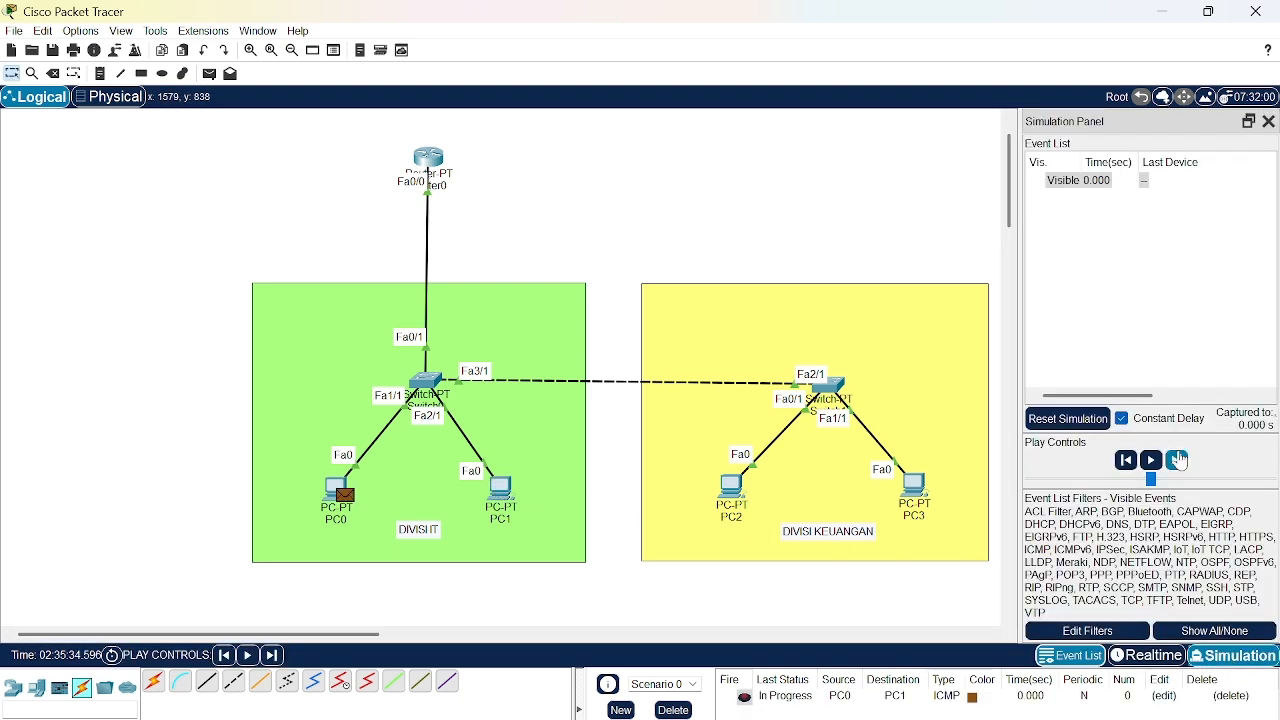
{"action": "left_click", "coordinate": [1178, 459]}
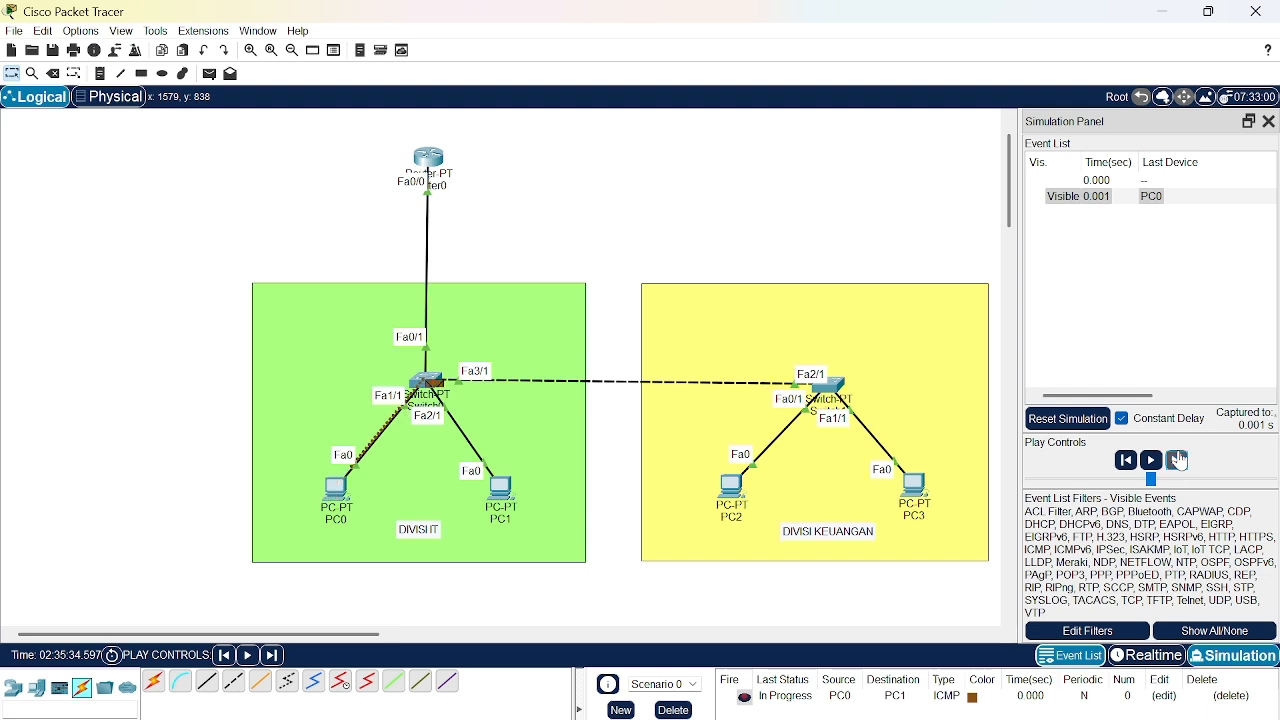
{"action": "left_click", "coordinate": [1178, 459]}
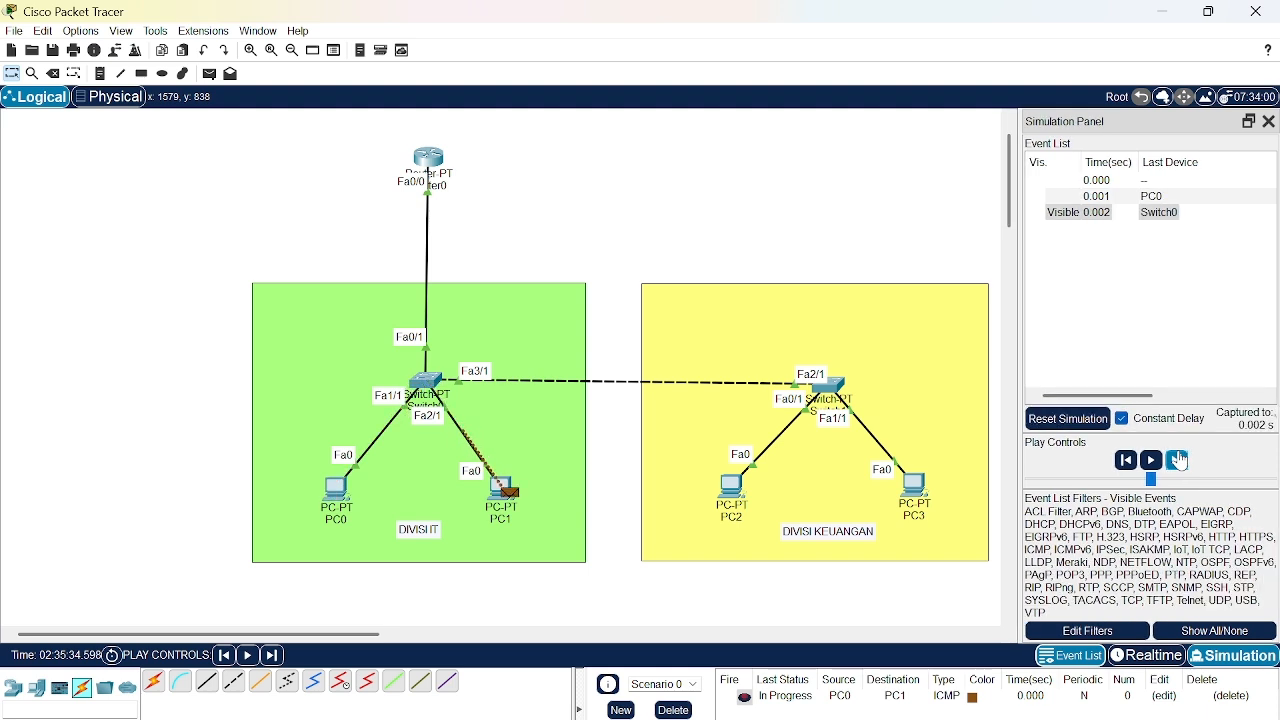
{"action": "left_click", "coordinate": [1178, 459]}
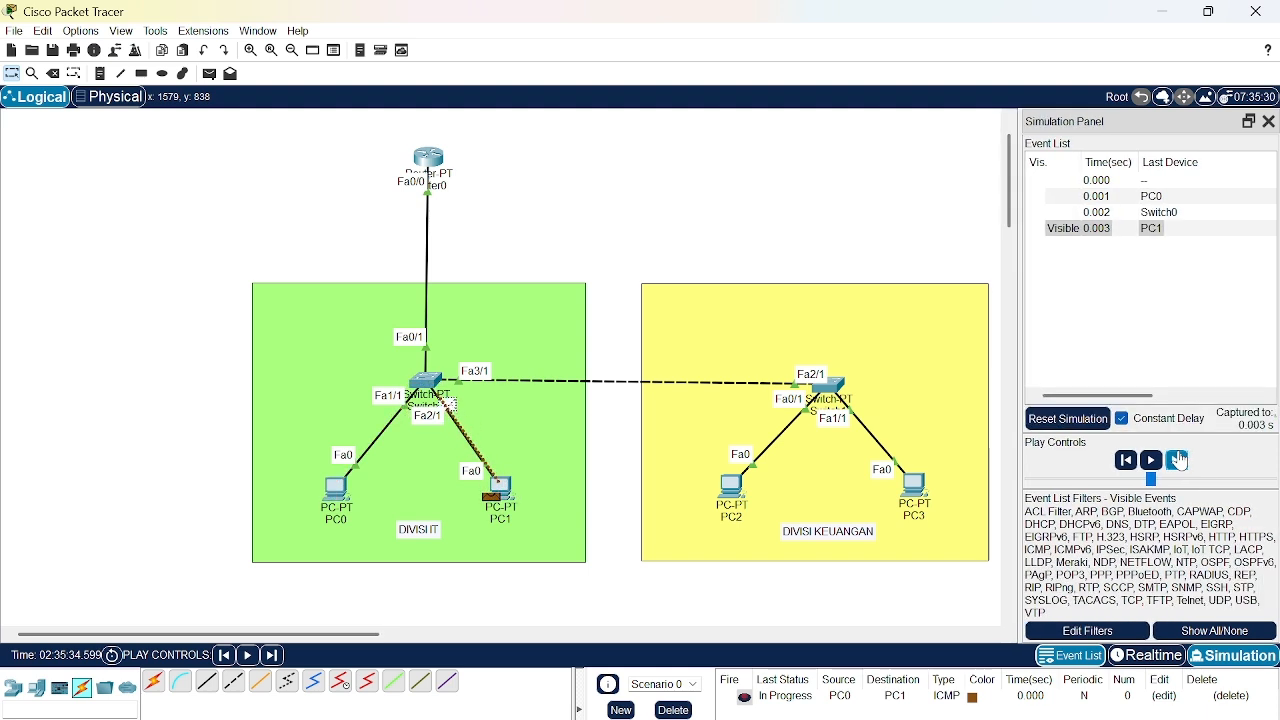
{"action": "left_click", "coordinate": [1178, 459]}
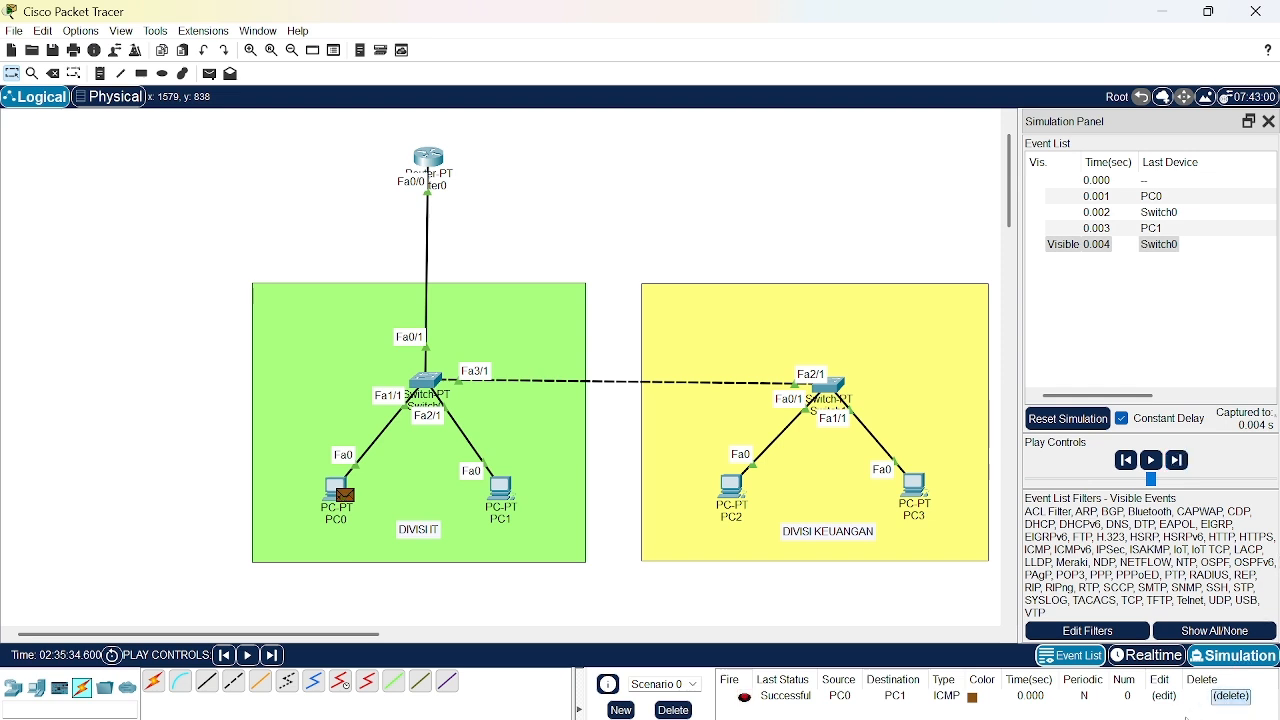
{"action": "left_click", "coordinate": [1232, 696]}
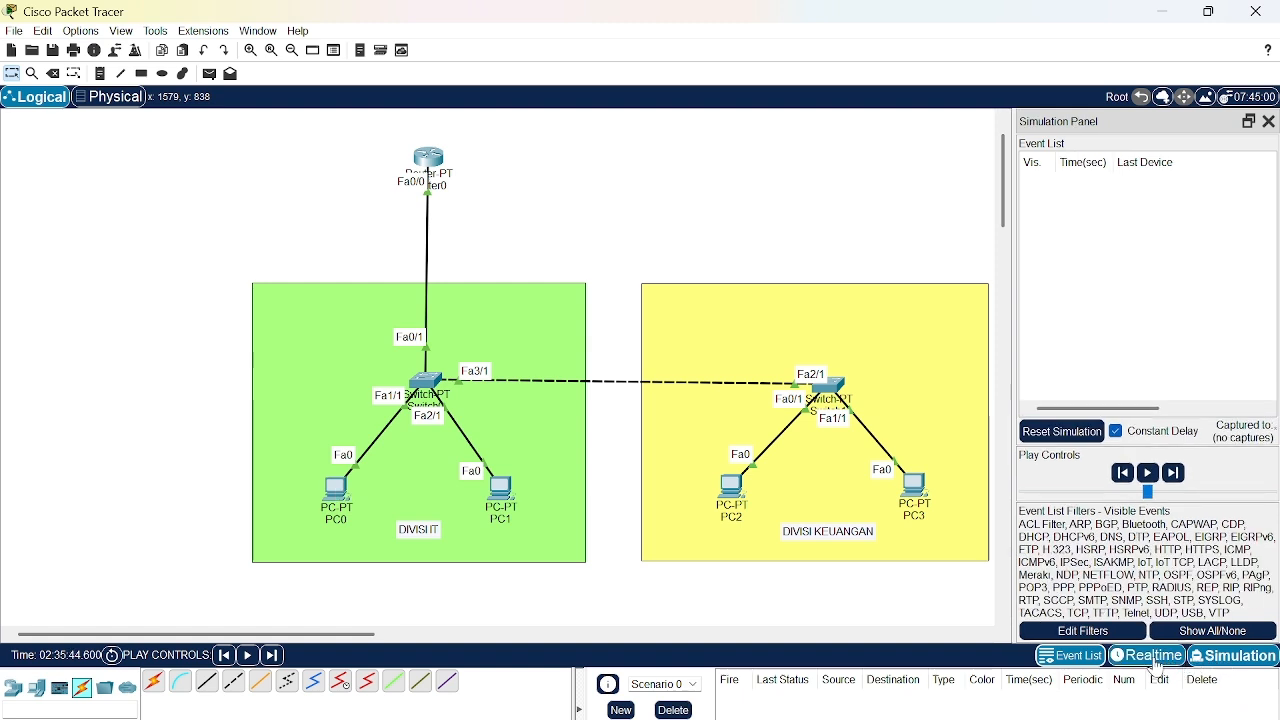
{"action": "left_click", "coordinate": [1156, 662]}
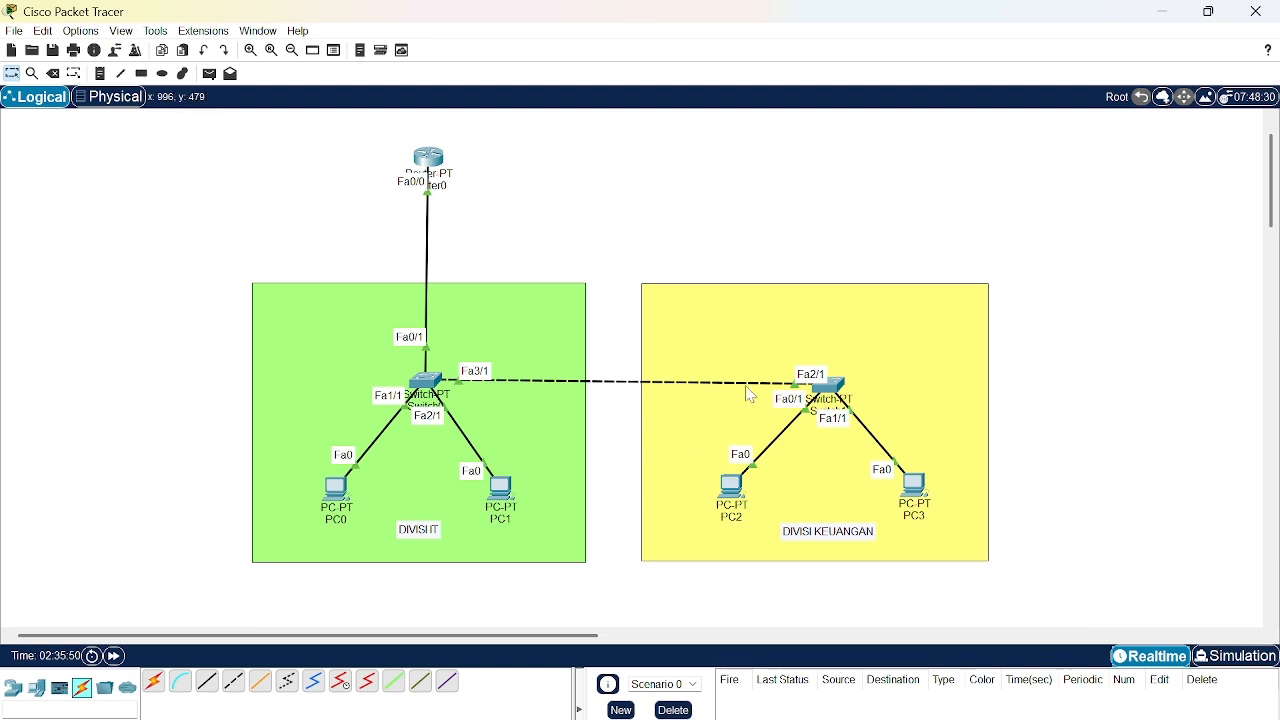
- Send a simple PDU from PC2 to PC3 to test connectivity inside the Keuangan division
{"action": "left_click", "coordinate": [209, 76]}
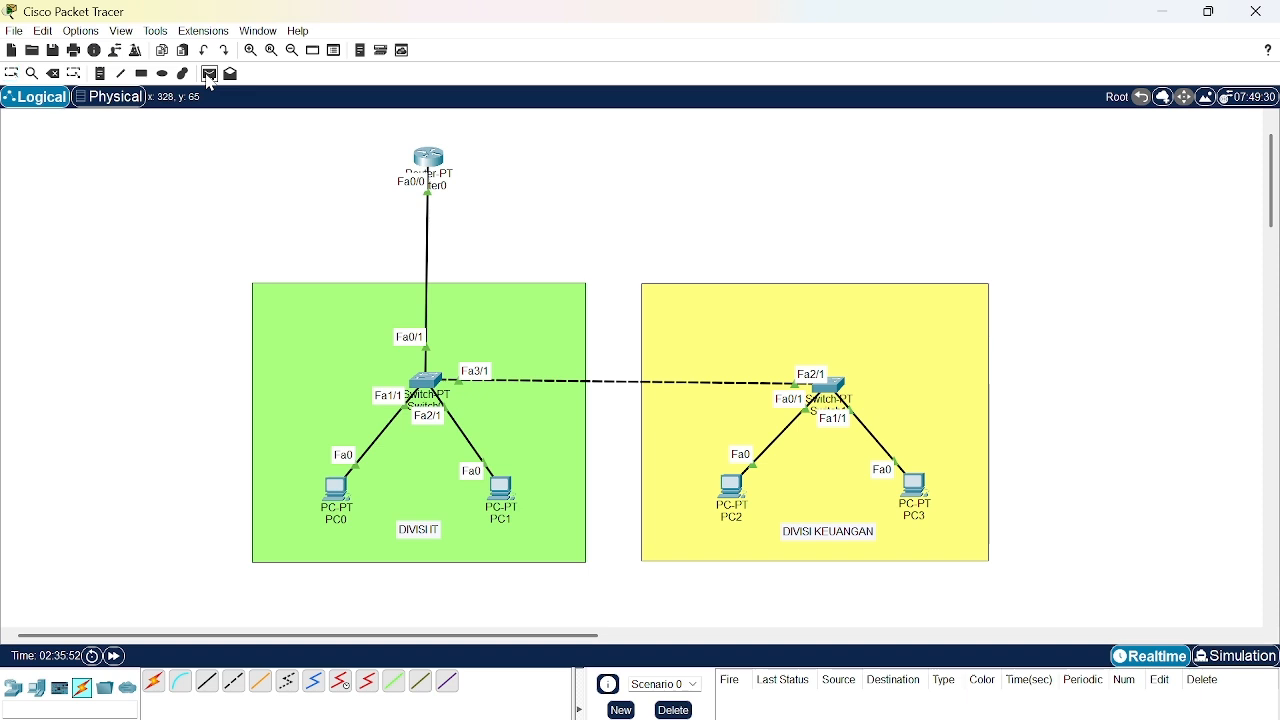
{"action": "left_click", "coordinate": [728, 486]}
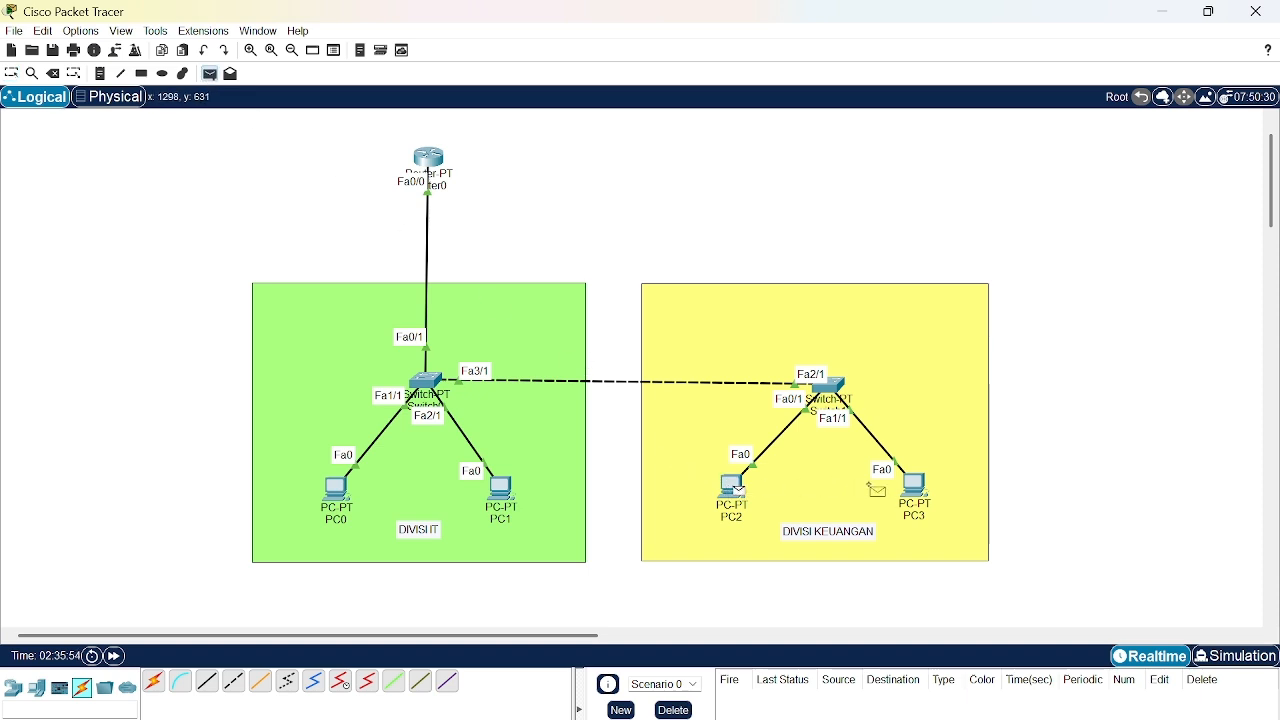
{"action": "left_click", "coordinate": [912, 488]}
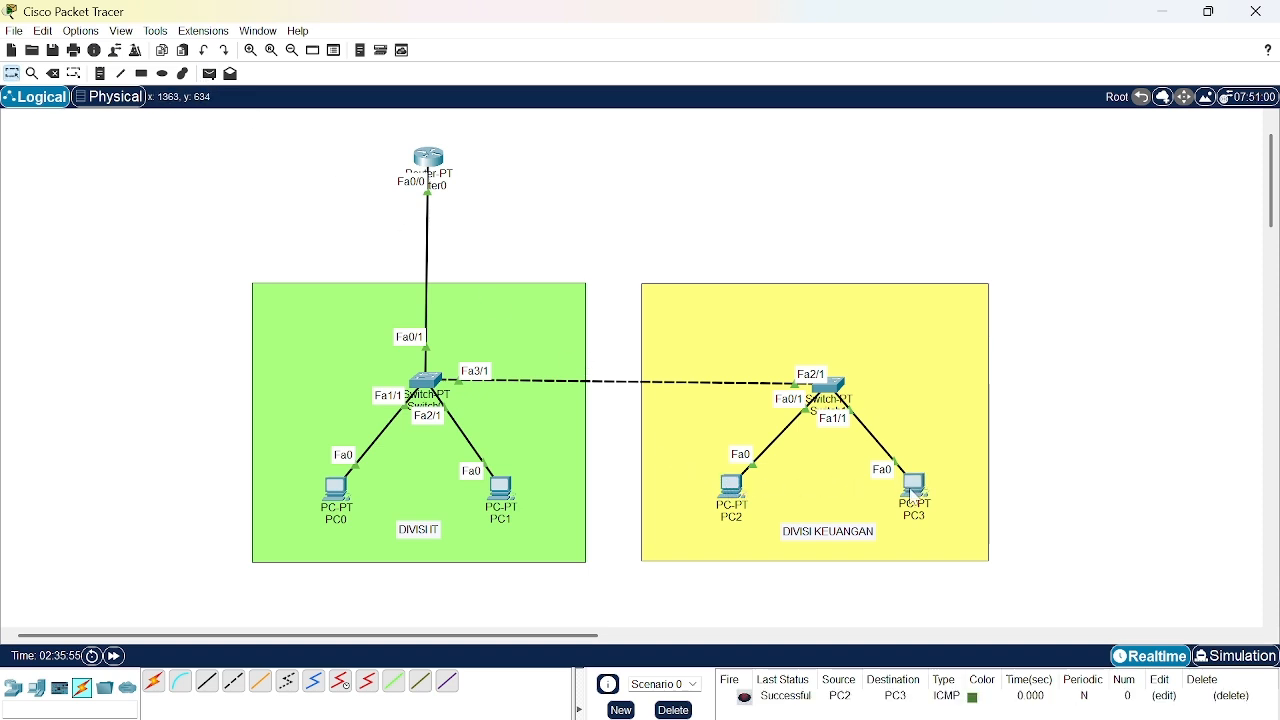
- Trace the PC2-to-PC3 packet hop by hop in simulation mode, deleting it and returning to realtime at the end
{"action": "left_click", "coordinate": [1238, 658]}
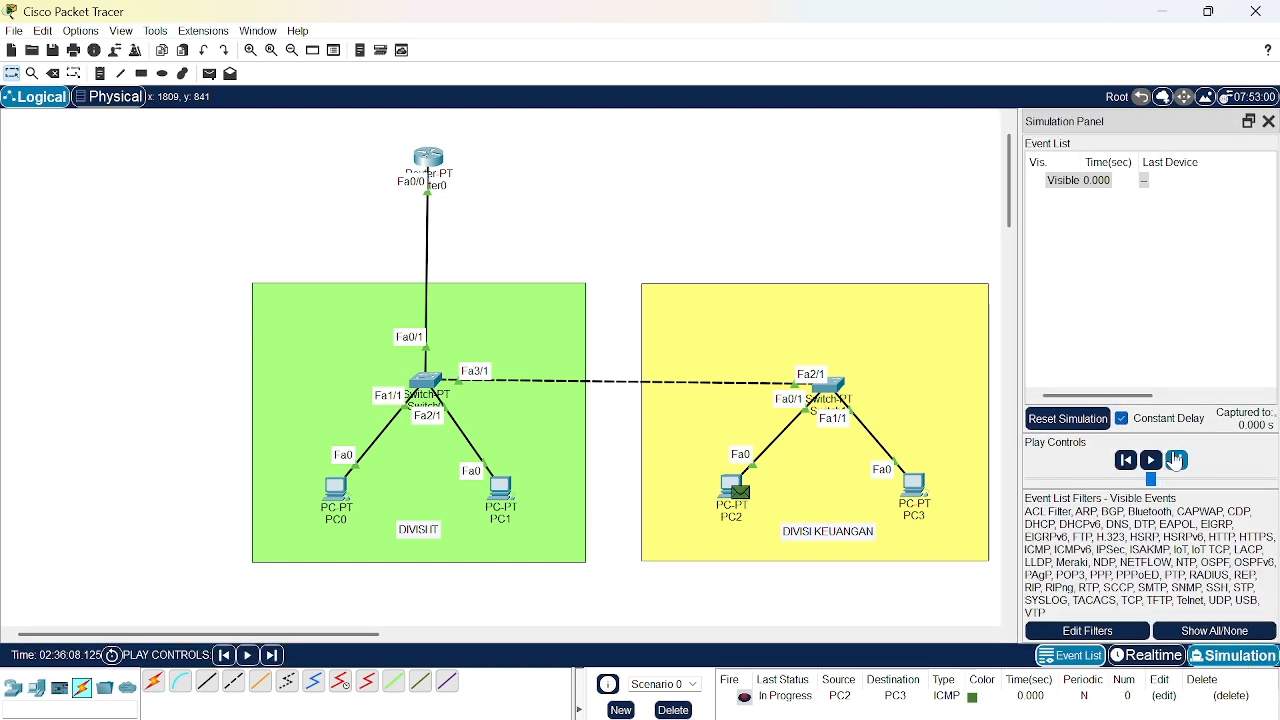
{"action": "left_click", "coordinate": [1177, 460]}
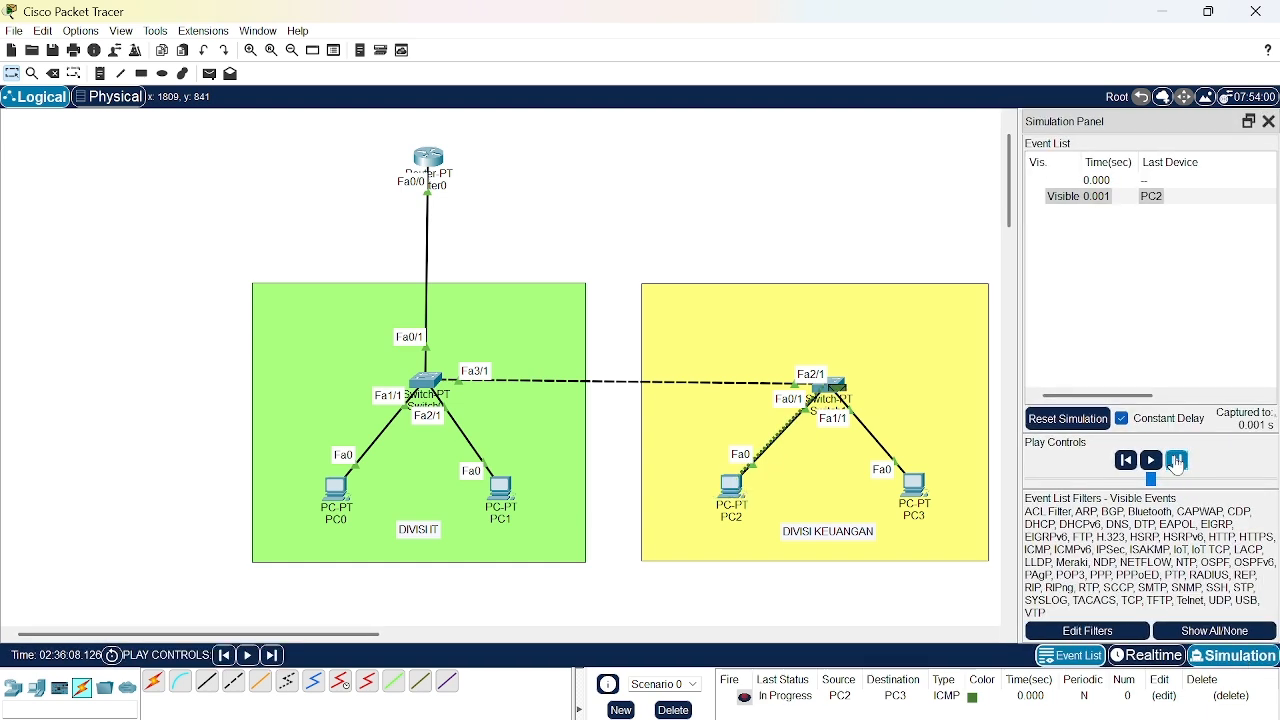
{"action": "left_click", "coordinate": [1177, 460]}
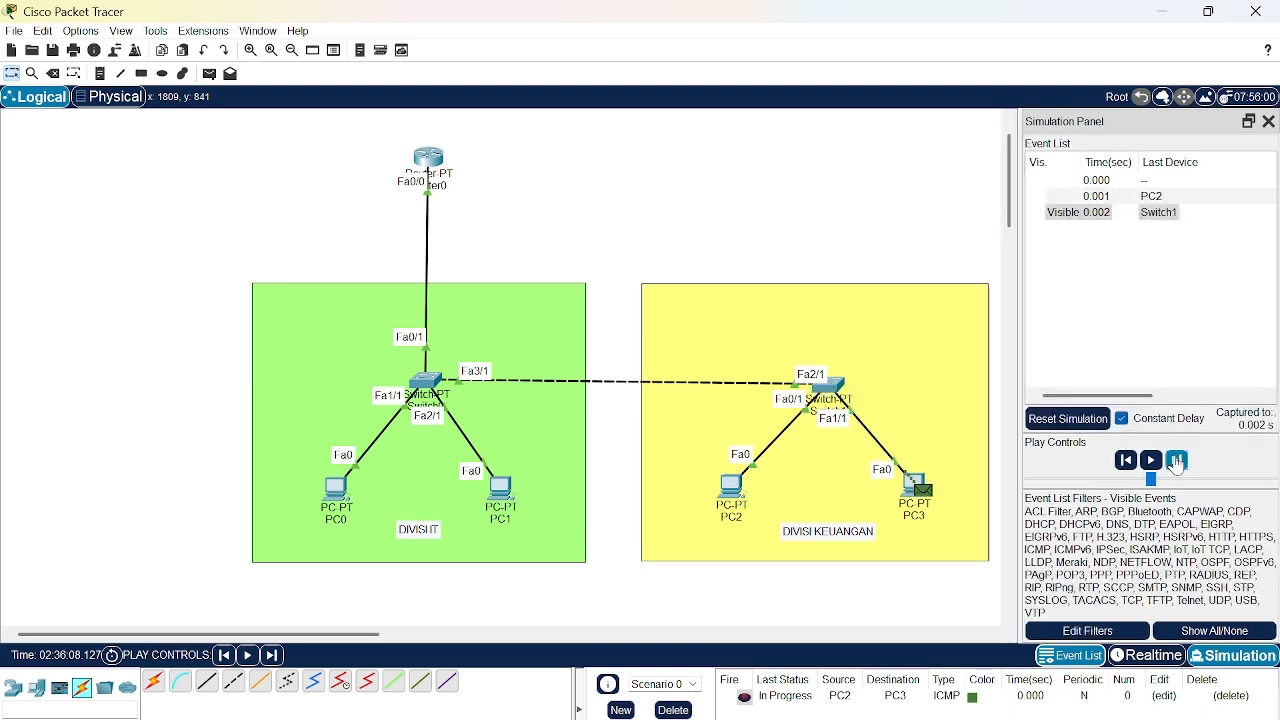
{"action": "left_click", "coordinate": [1177, 460]}
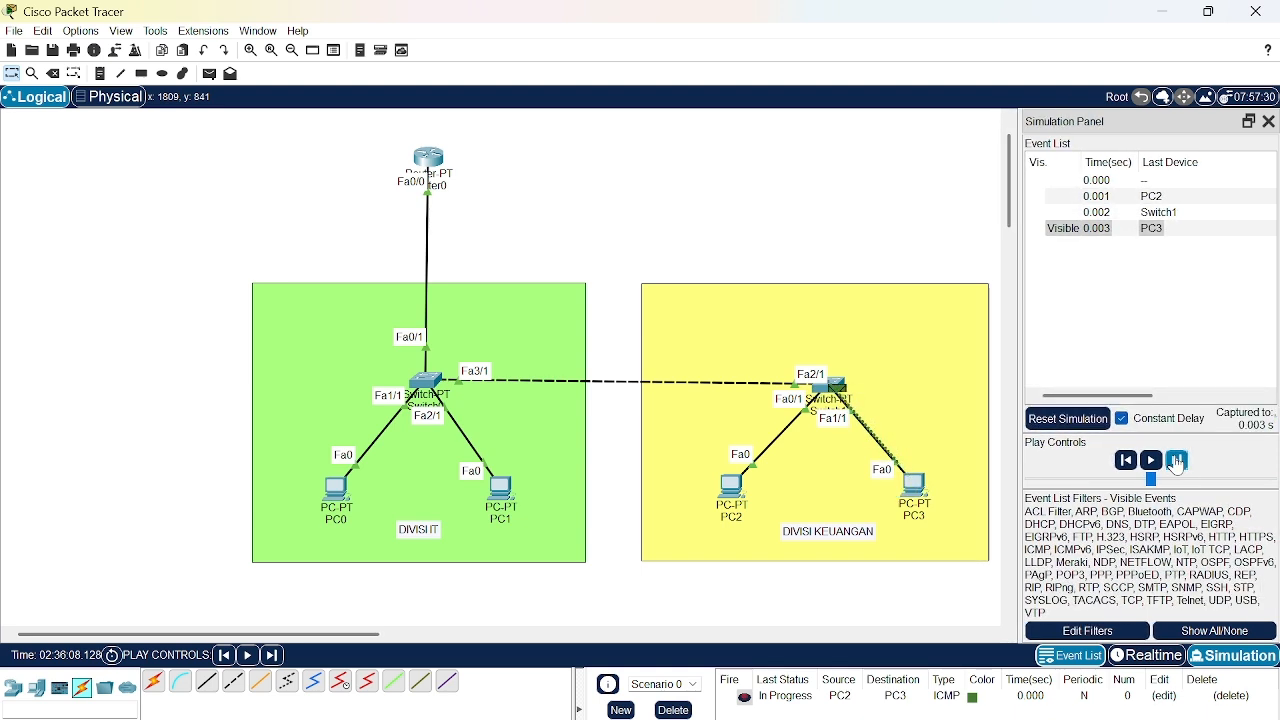
{"action": "left_click", "coordinate": [1177, 460]}
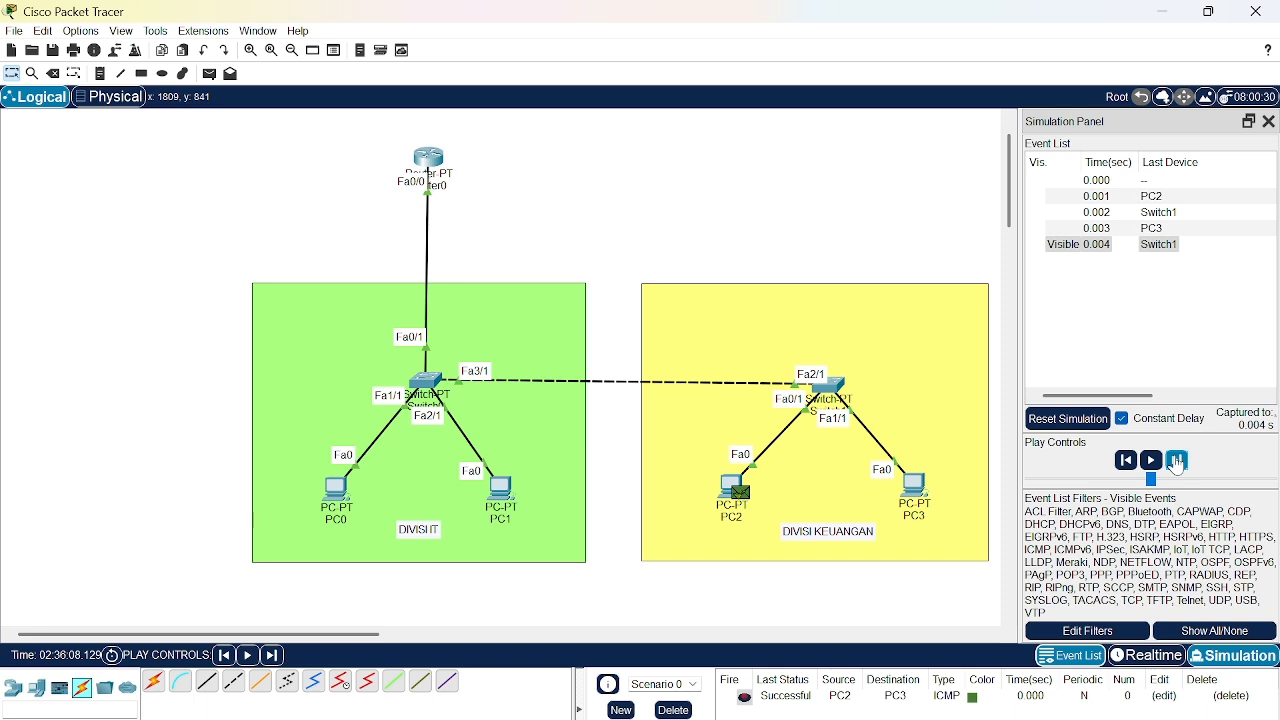
{"action": "left_click", "coordinate": [1230, 696]}
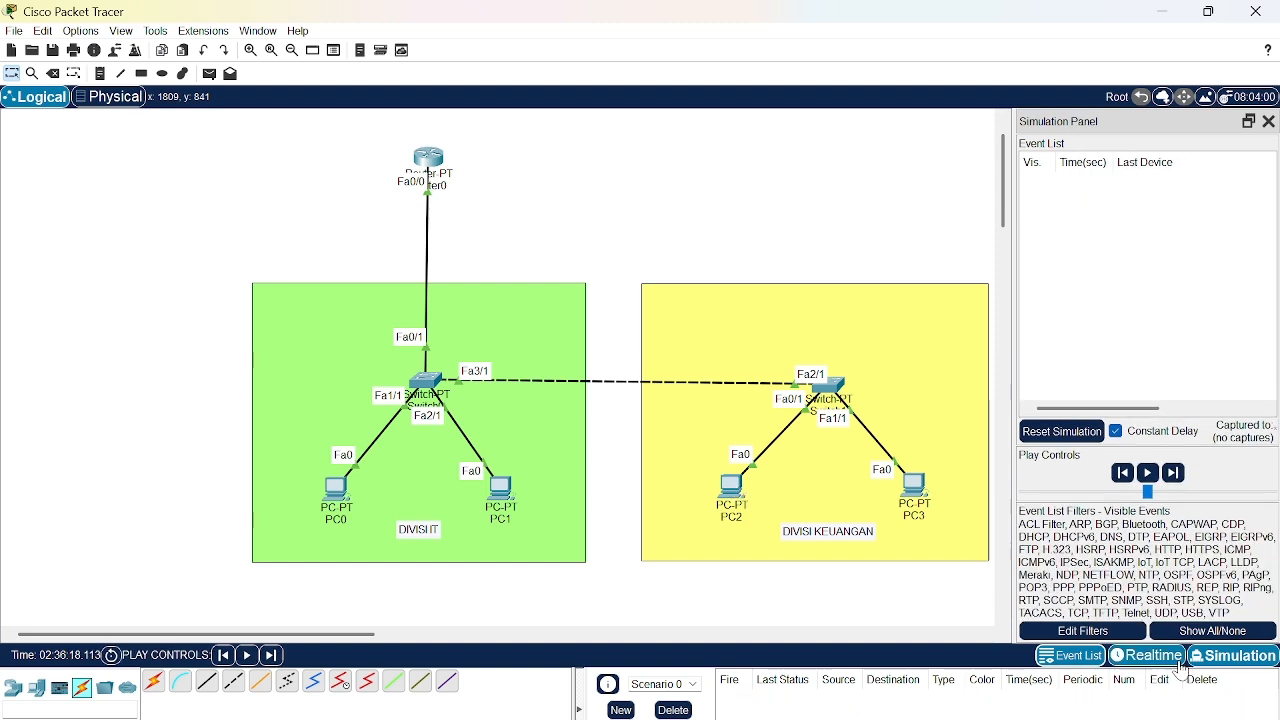
{"action": "left_click", "coordinate": [1178, 660]}
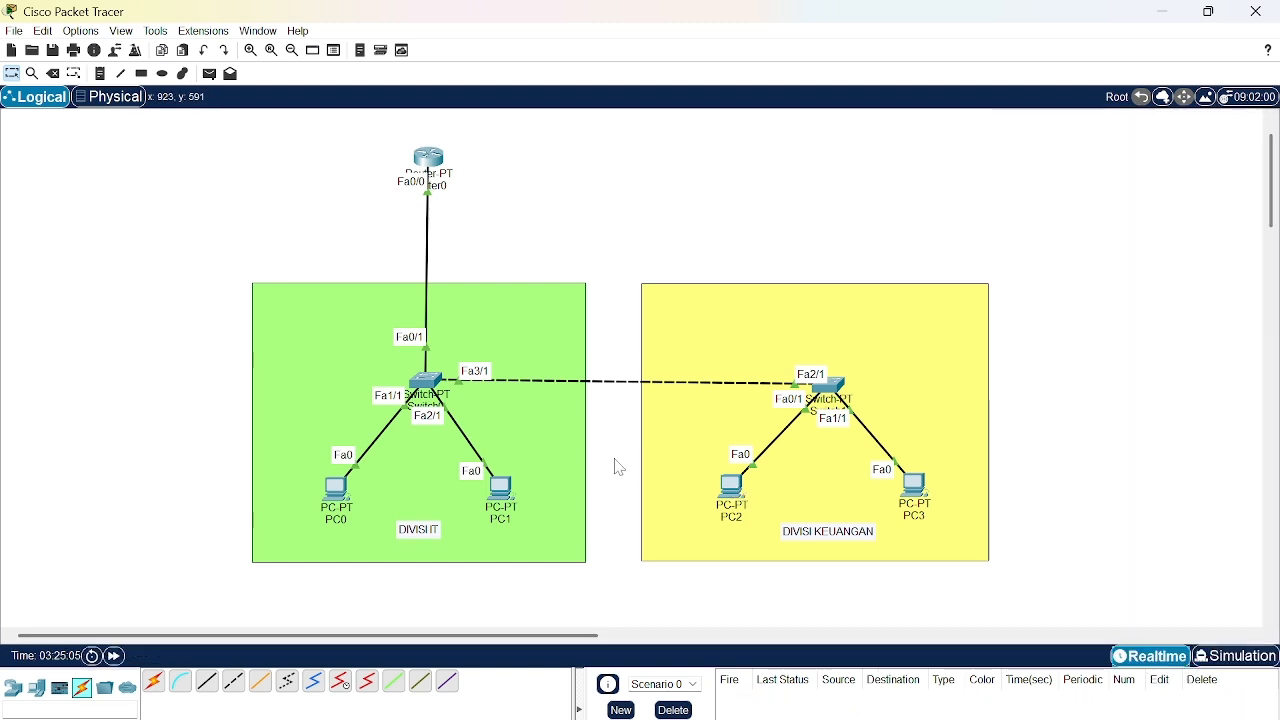
- Send a simple PDU from PC1 to PC2 to test connectivity between the two divisions
{"action": "left_click", "coordinate": [210, 75]}
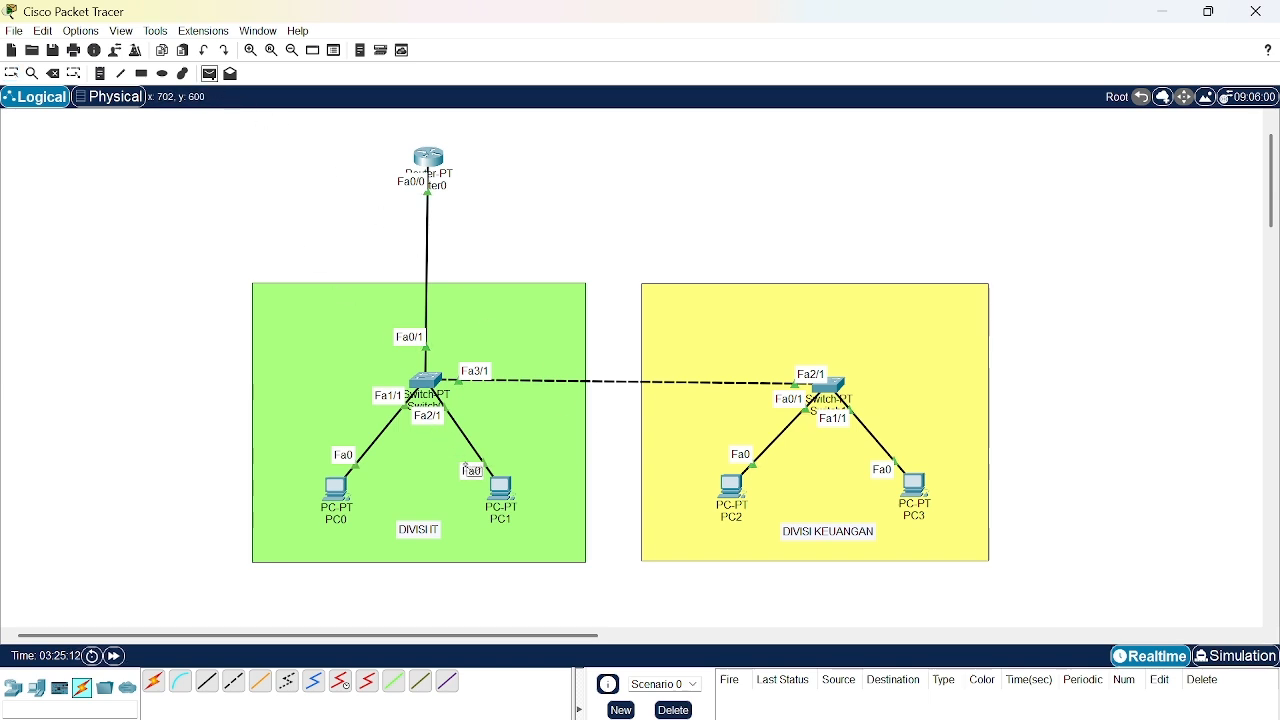
{"action": "left_click", "coordinate": [496, 488]}
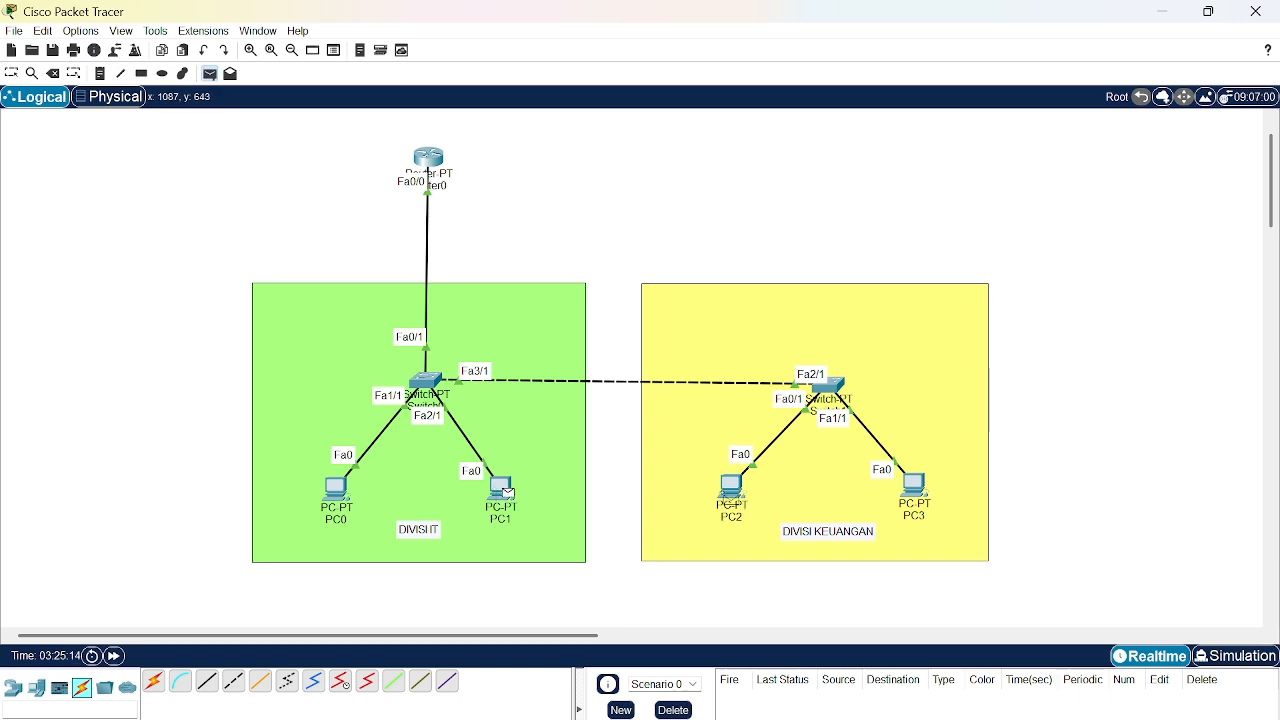
{"action": "left_click", "coordinate": [730, 490]}
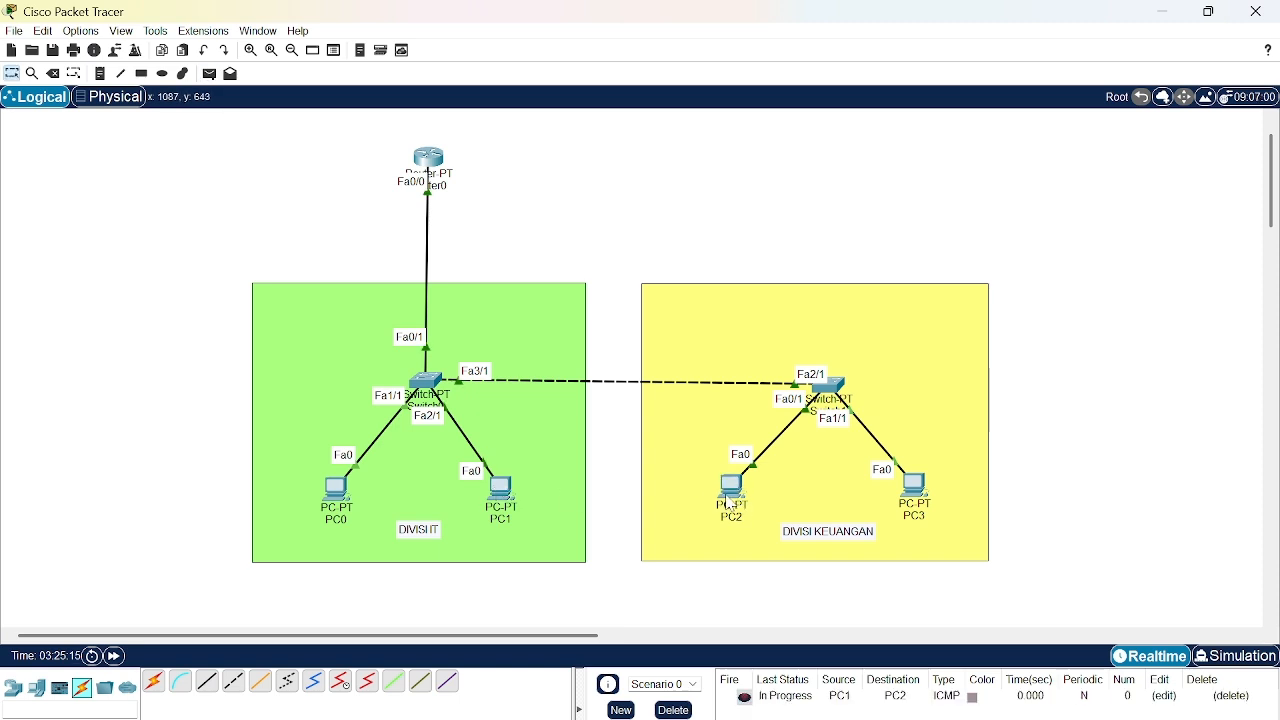
- Trace the PC1-to-PC2 packet hop by hop in simulation mode, deleting it and returning to realtime at the end
{"action": "left_click", "coordinate": [1230, 662]}
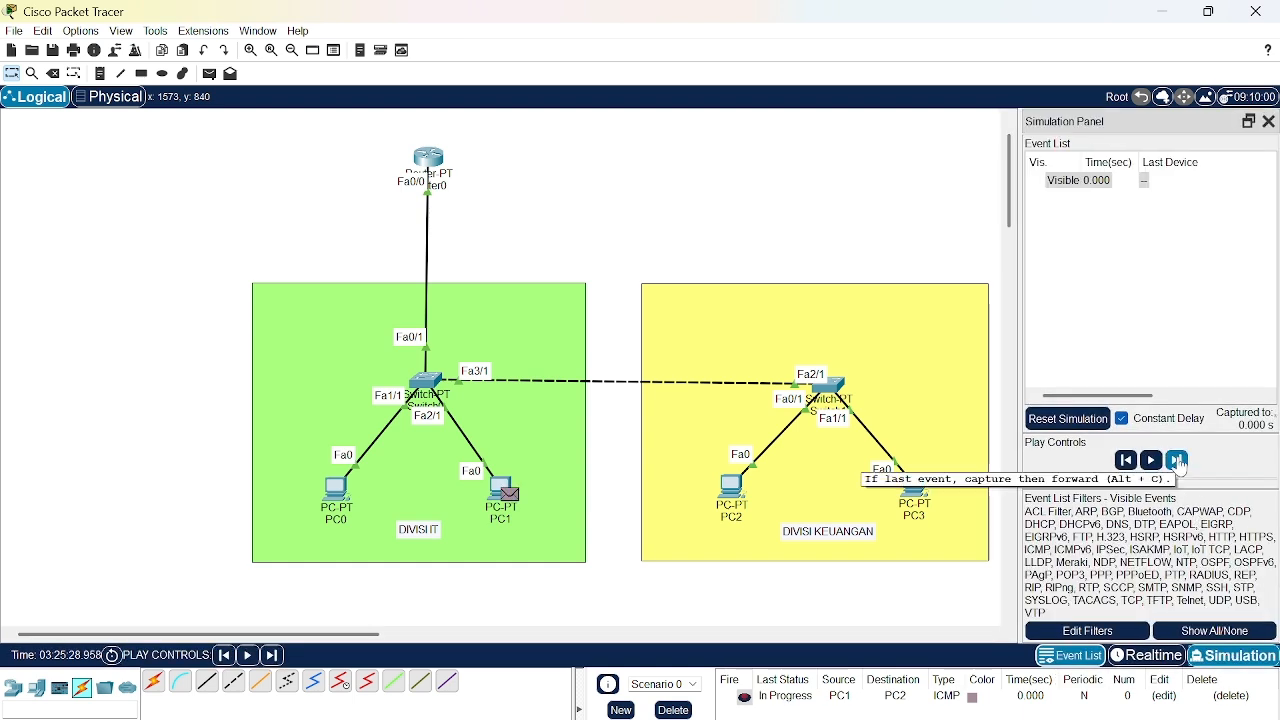
{"action": "left_click", "coordinate": [1178, 460]}
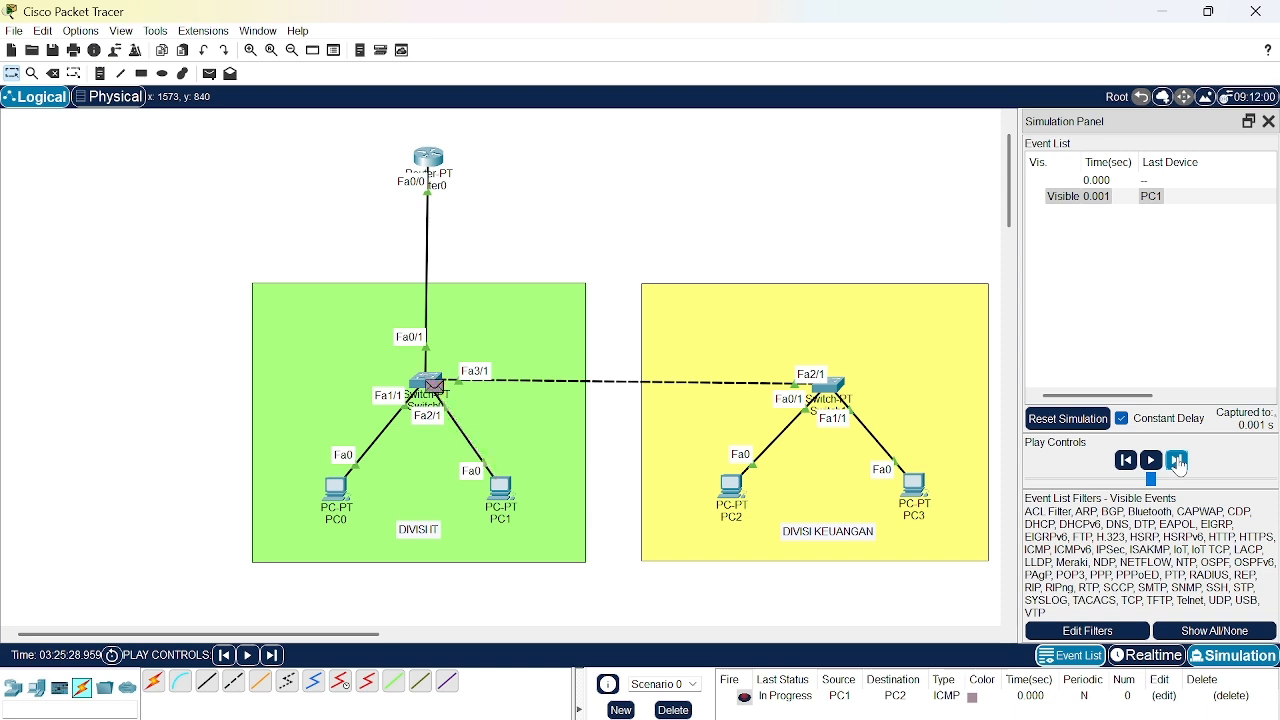
{"action": "left_click", "coordinate": [1178, 464]}
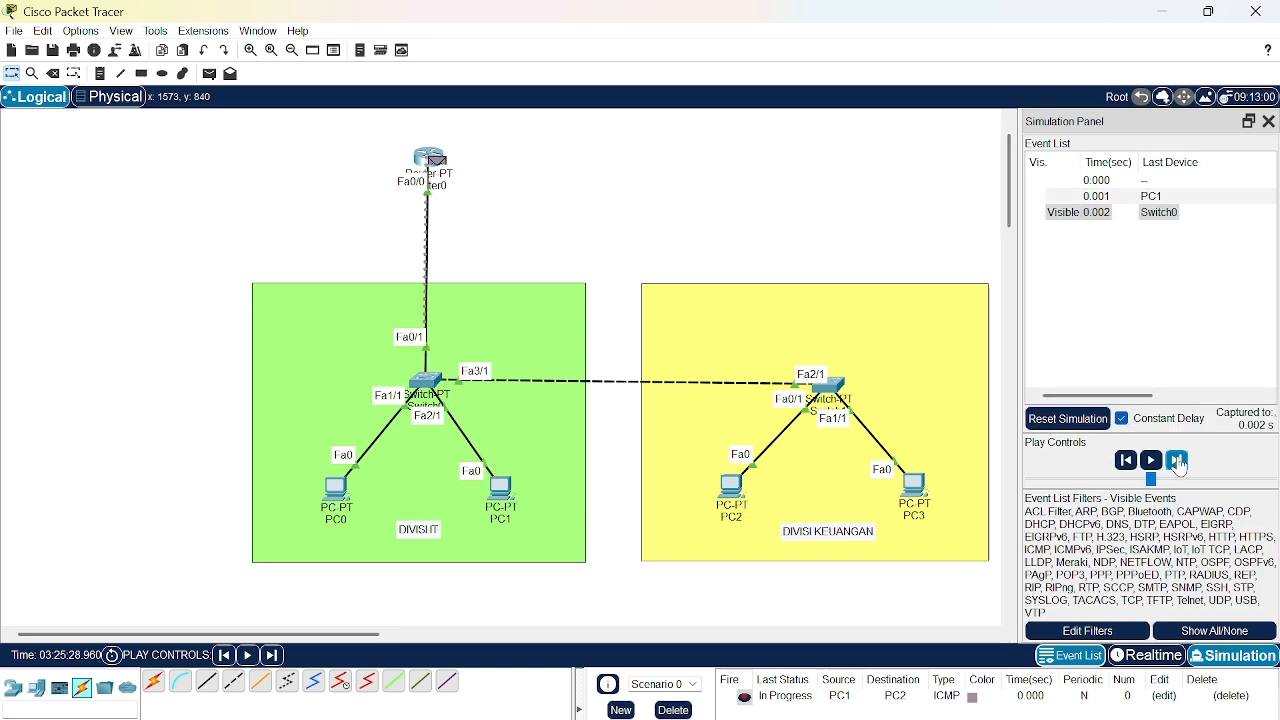
{"action": "left_click", "coordinate": [1178, 461]}
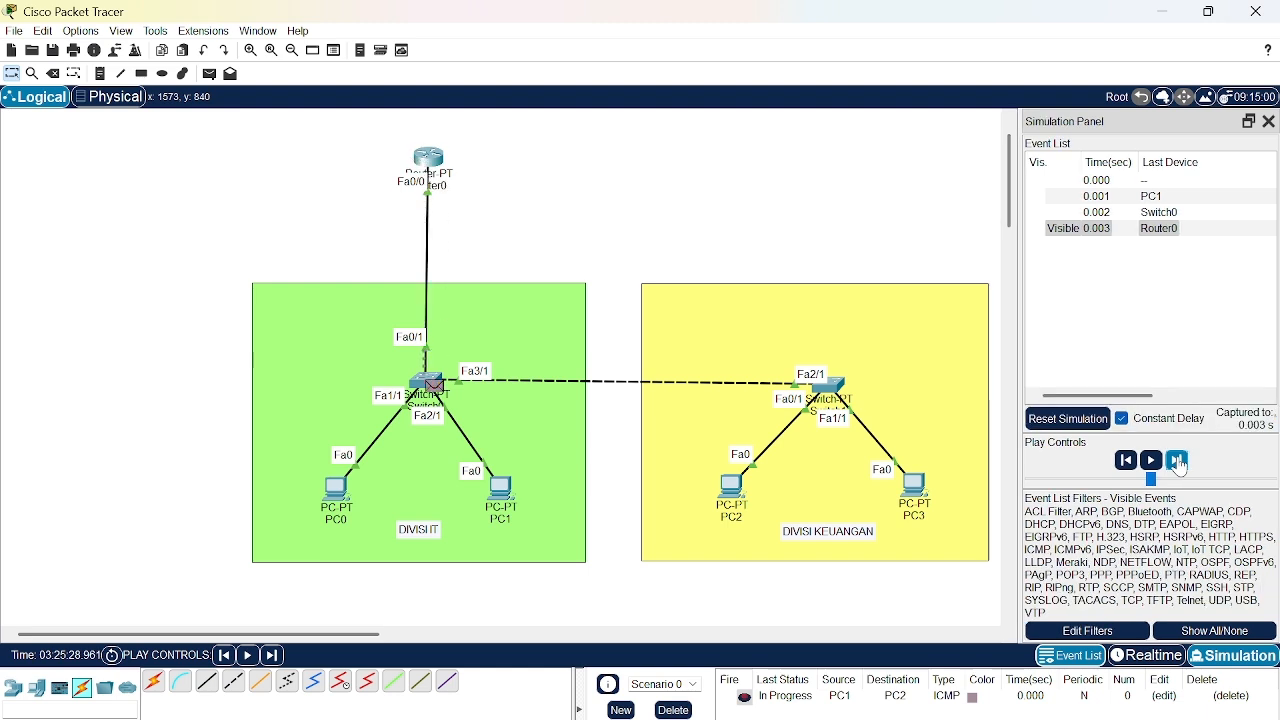
{"action": "left_click", "coordinate": [1178, 462]}
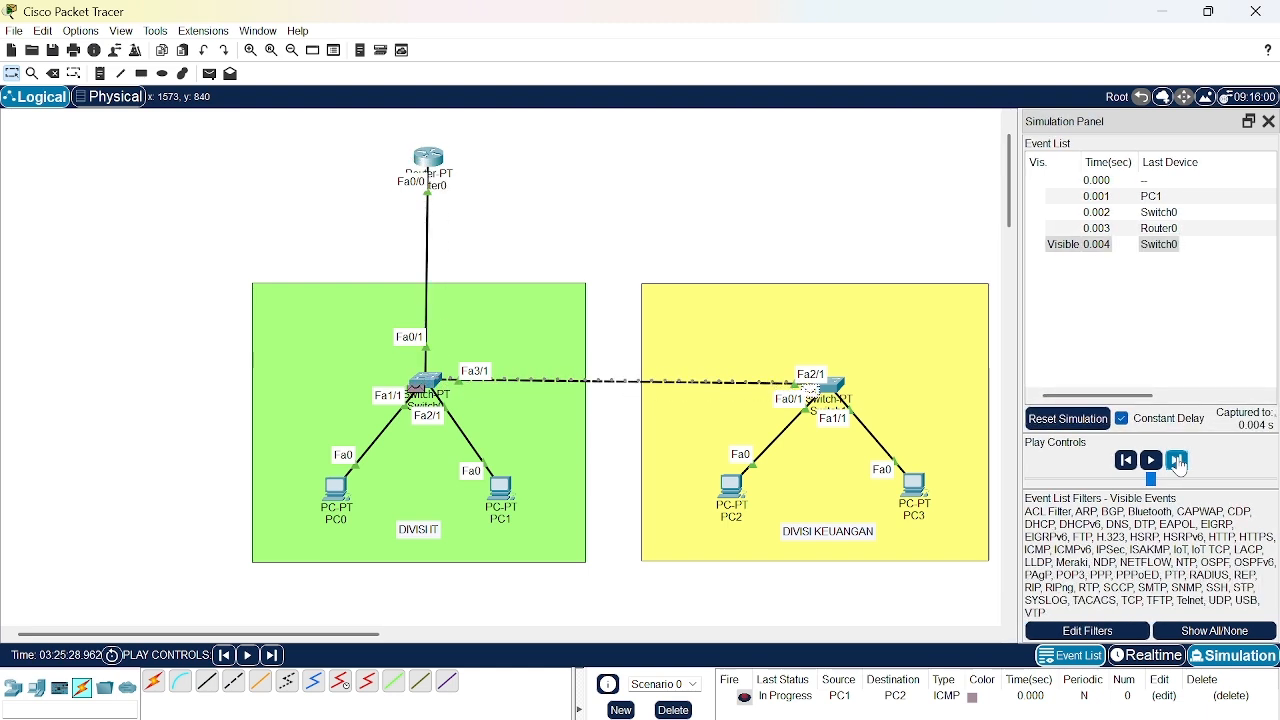
{"action": "left_click", "coordinate": [1178, 461]}
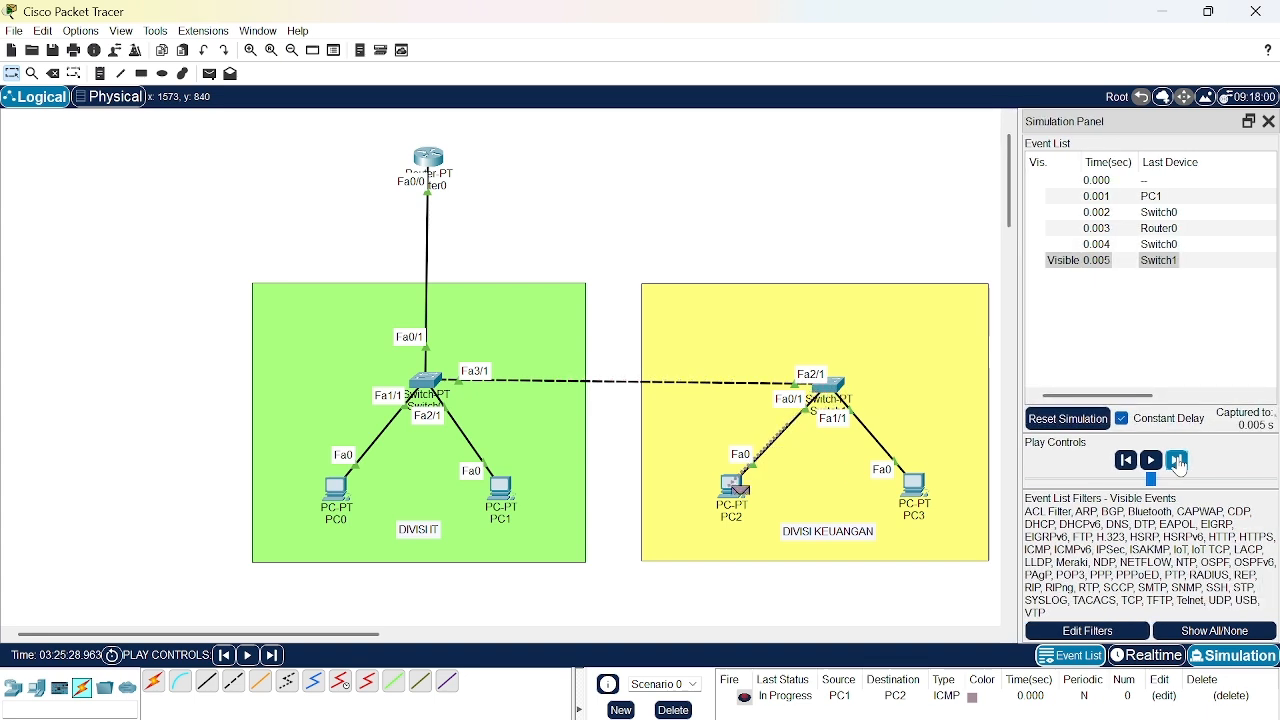
{"action": "left_click", "coordinate": [1178, 462]}
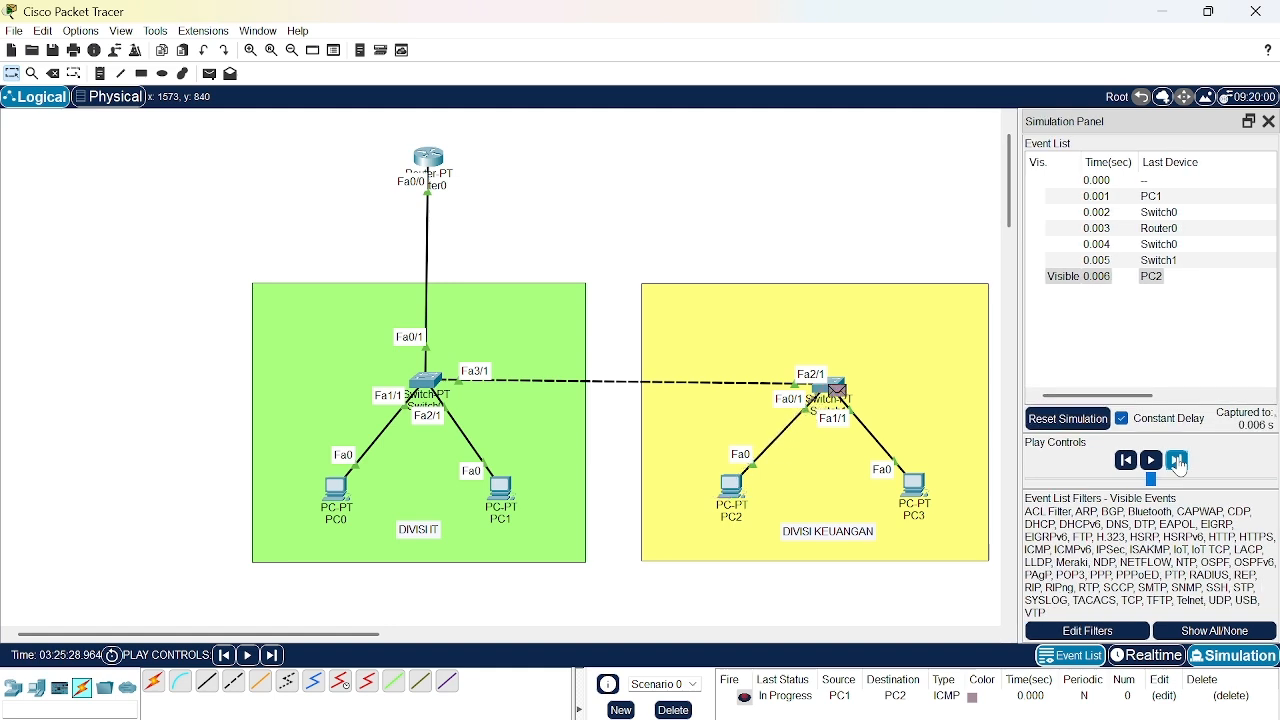
{"action": "left_click", "coordinate": [1178, 462]}
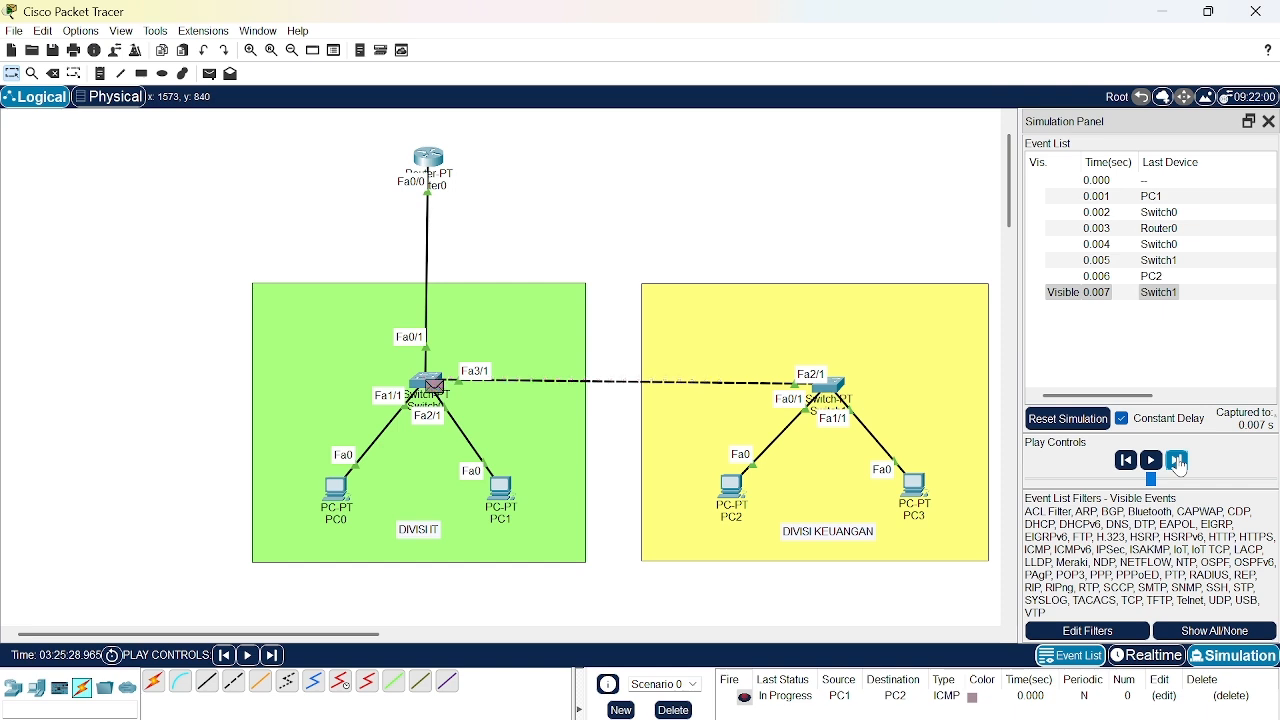
{"action": "left_click", "coordinate": [1178, 462]}
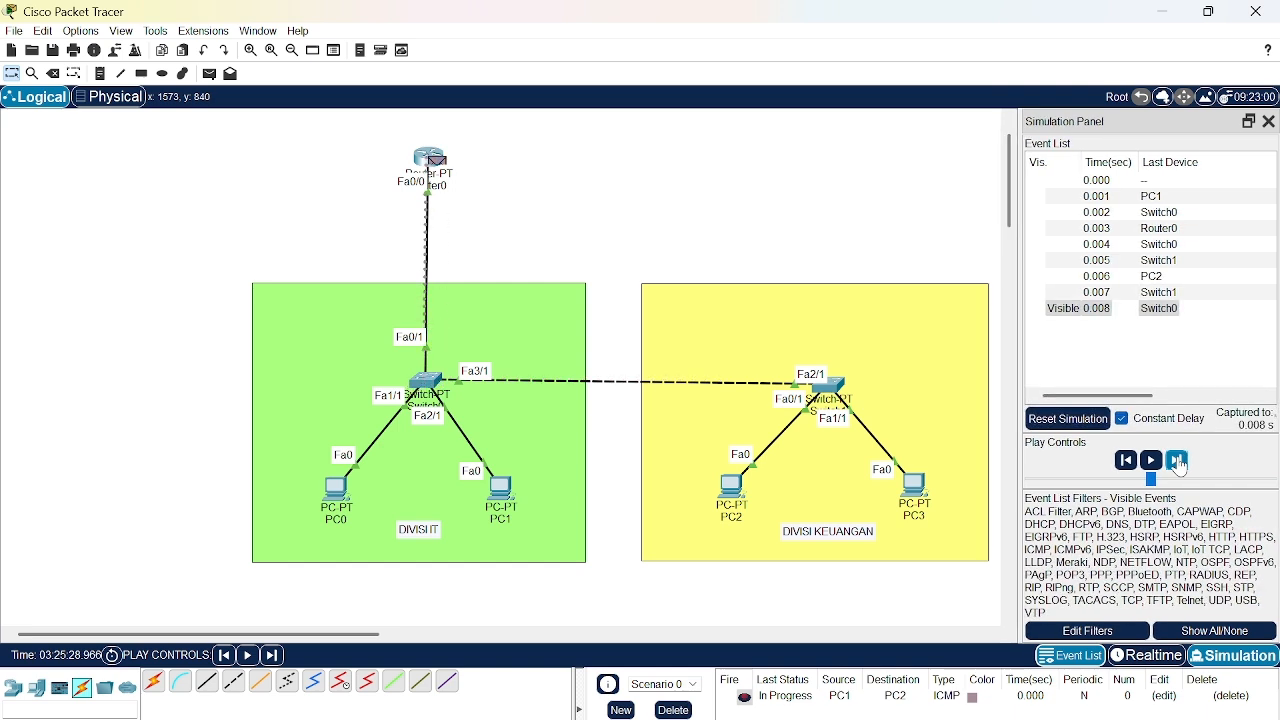
{"action": "left_click", "coordinate": [1178, 462]}
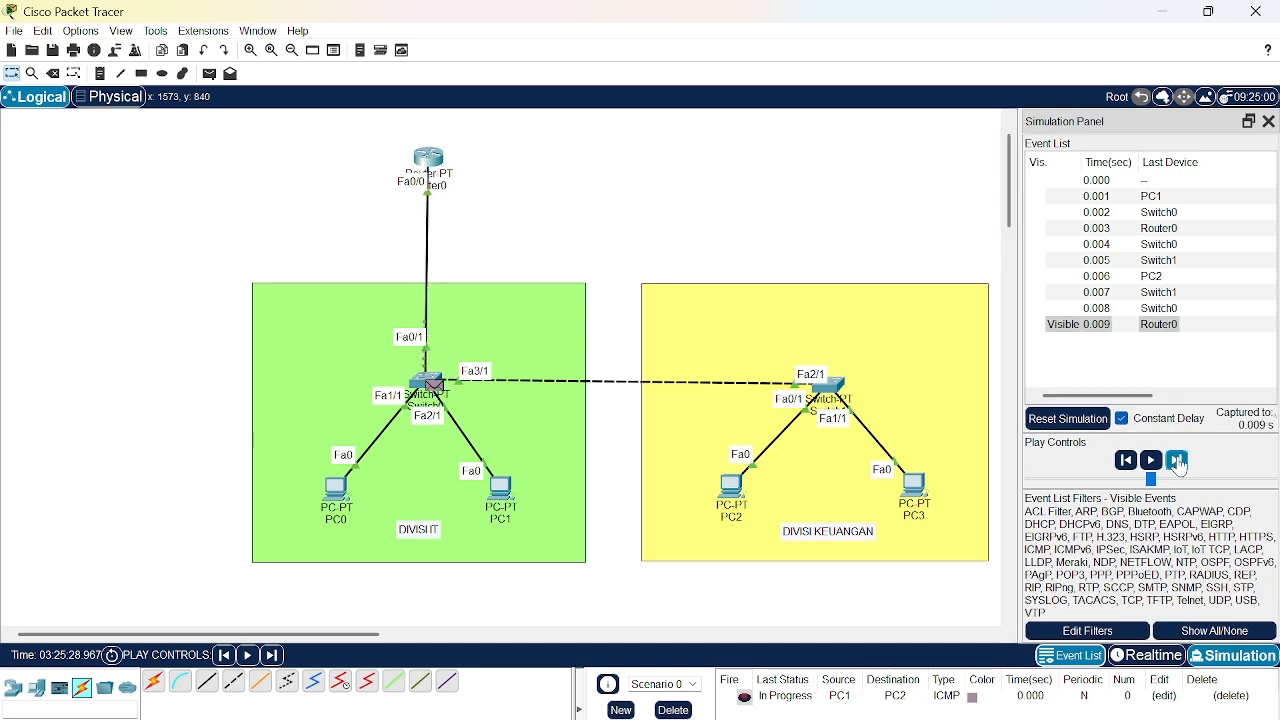
{"action": "left_click", "coordinate": [1178, 462]}
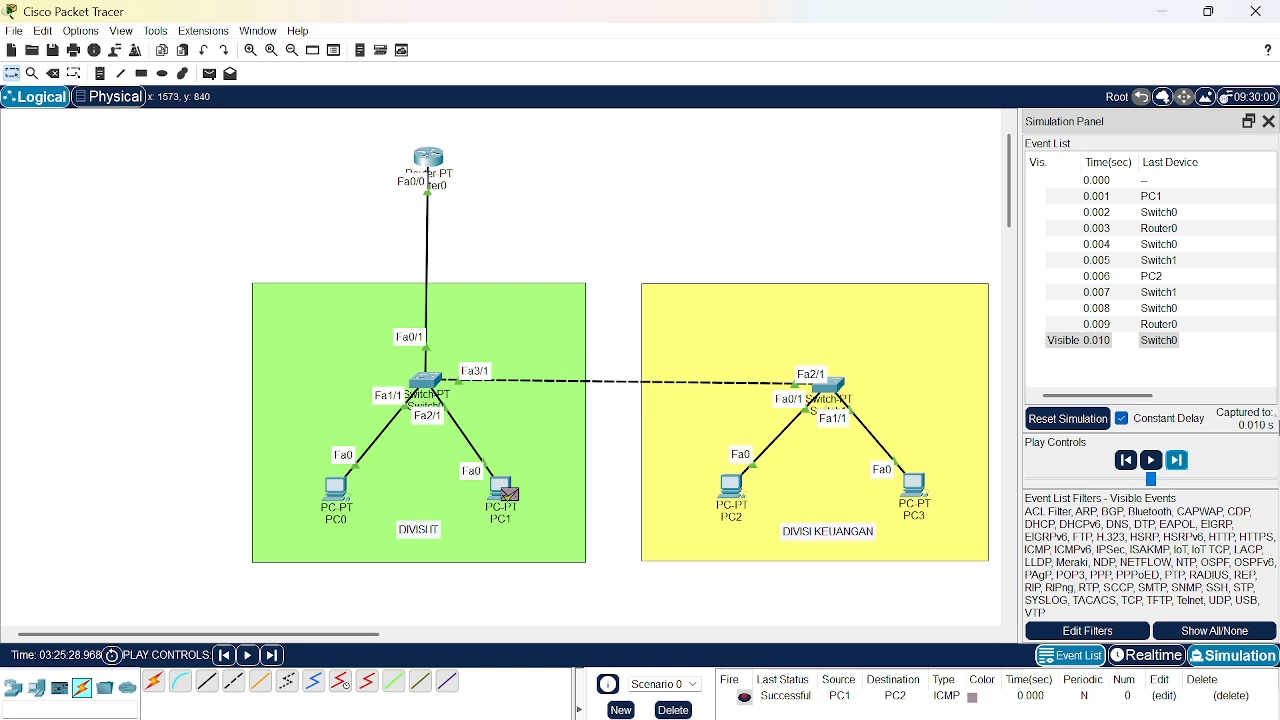
{"action": "left_click", "coordinate": [1230, 697]}
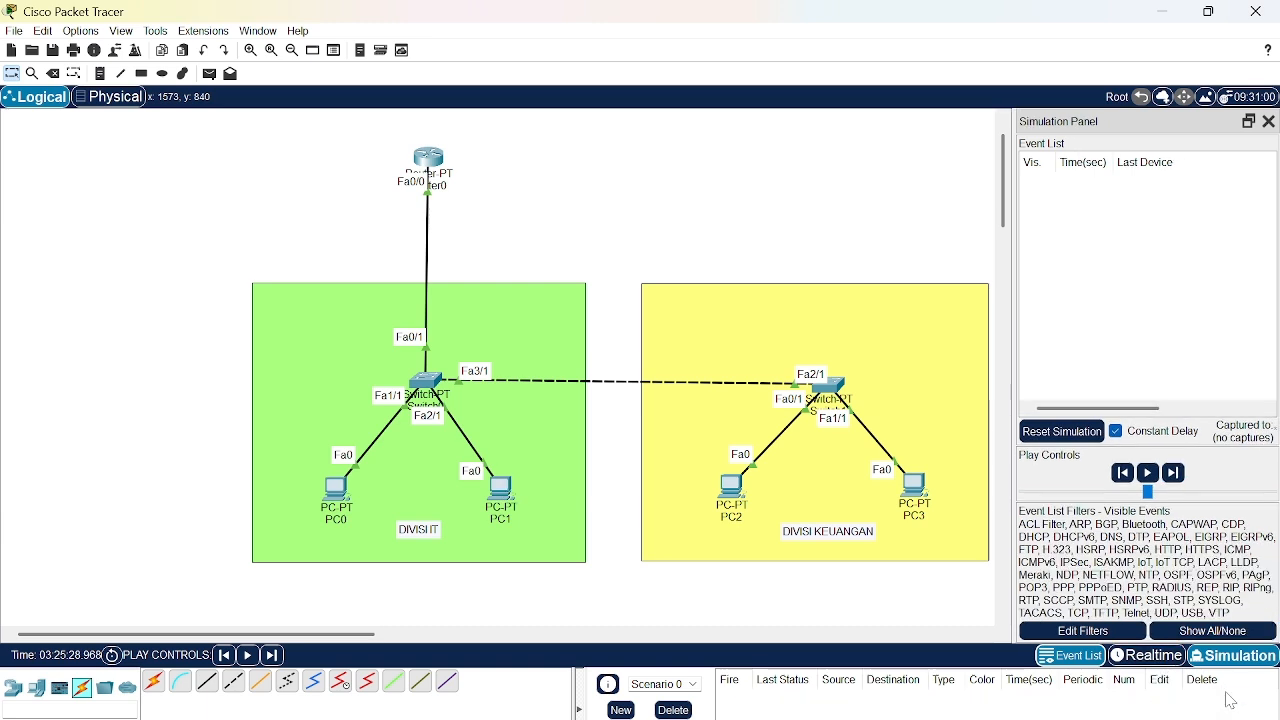
{"action": "left_click", "coordinate": [1152, 657]}
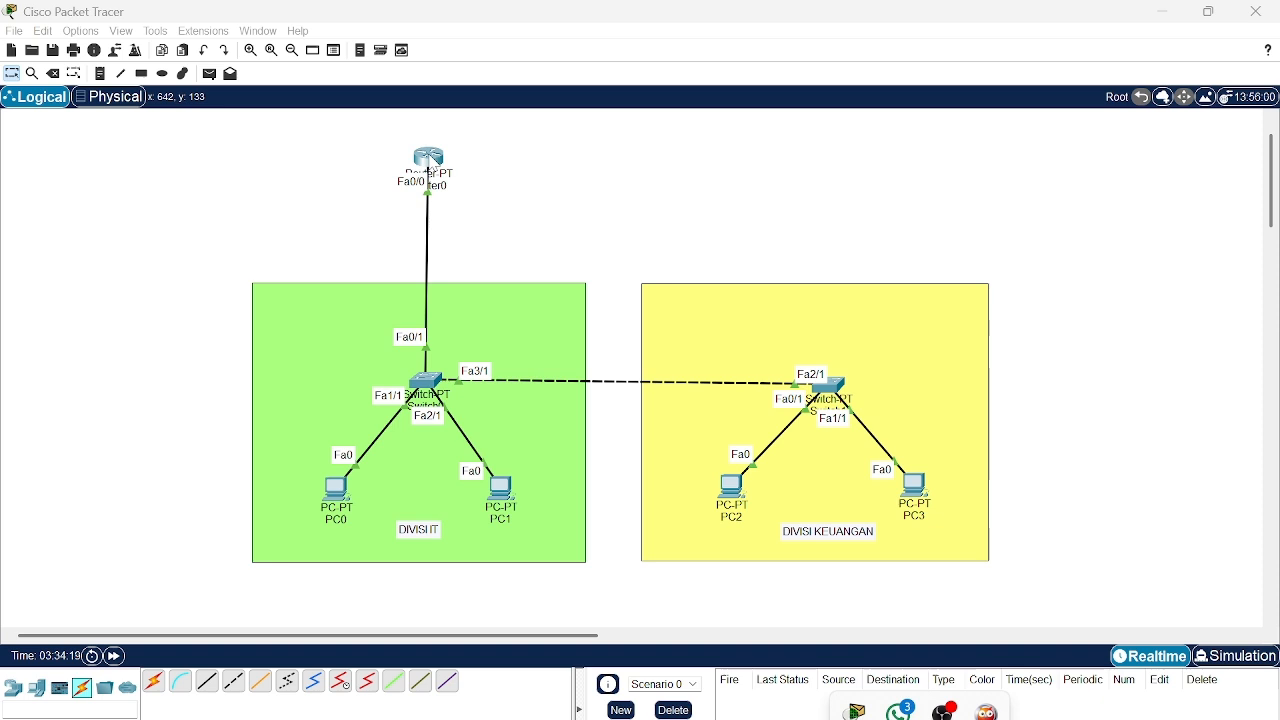
- Open Router0's command line and enter global configuration mode with enable and conf t
{"action": "left_click", "coordinate": [430, 160]}
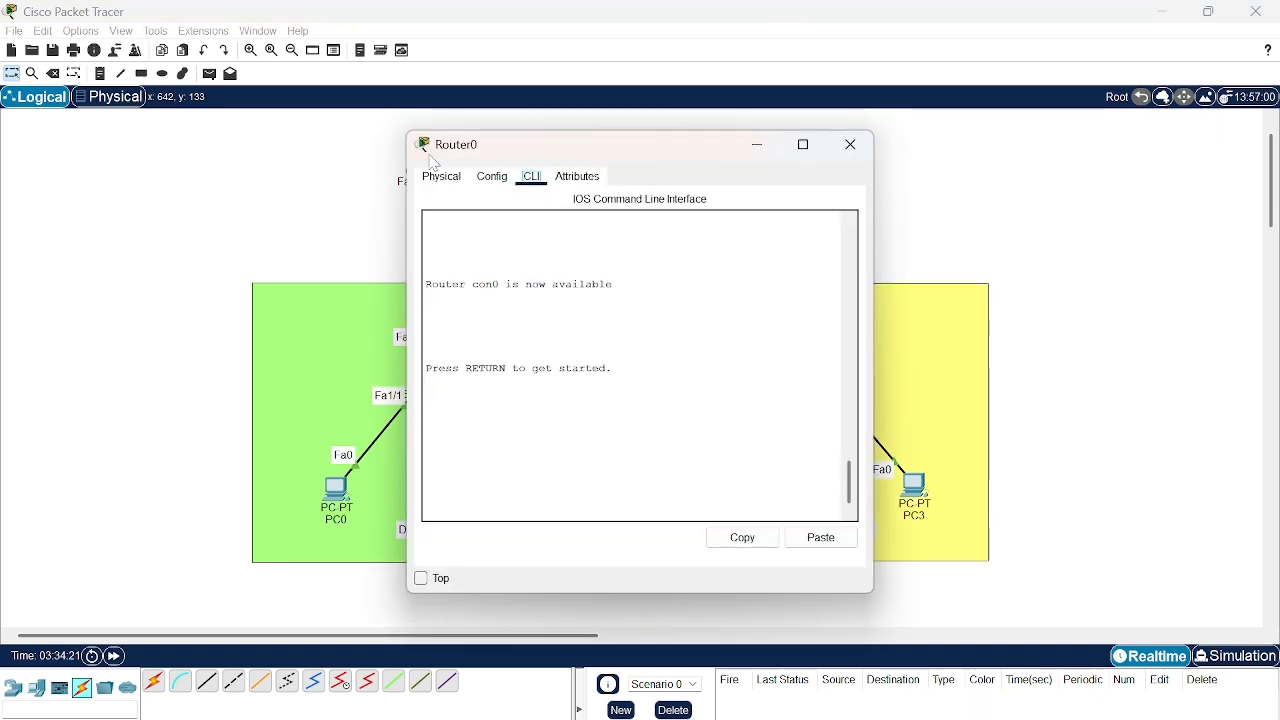
{"action": "left_click", "coordinate": [495, 180]}
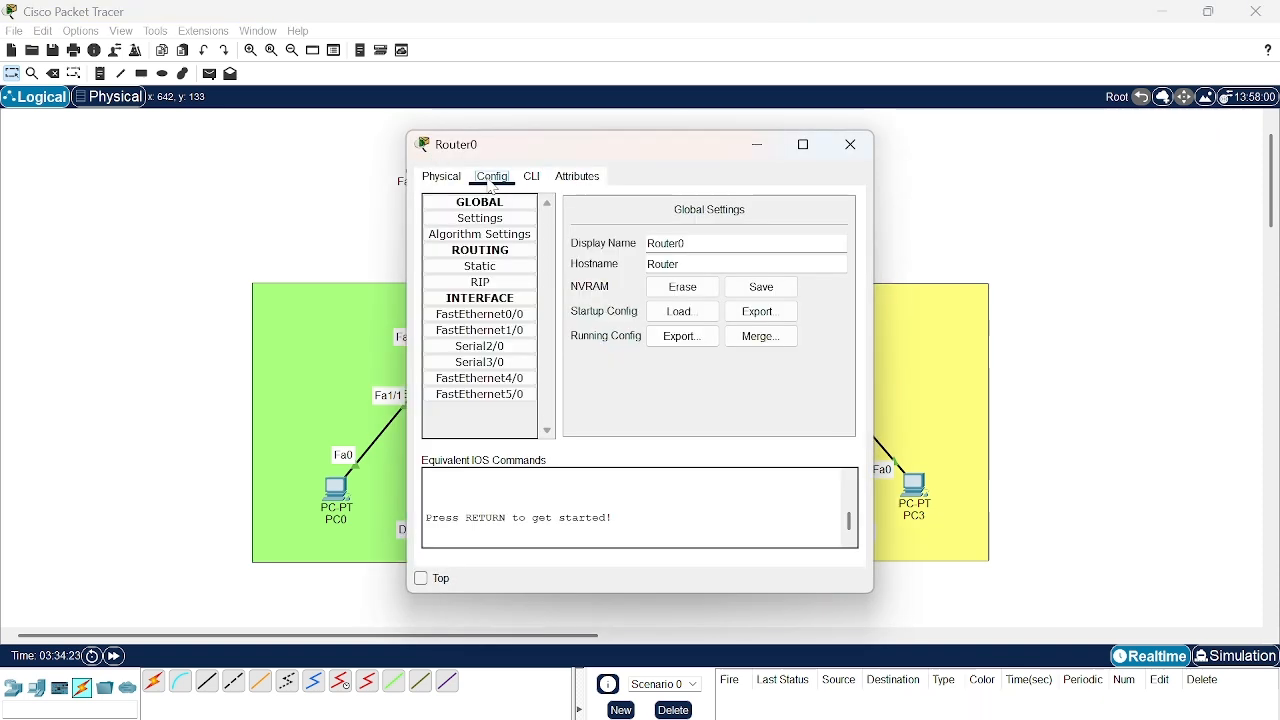
{"action": "left_click", "coordinate": [532, 177]}
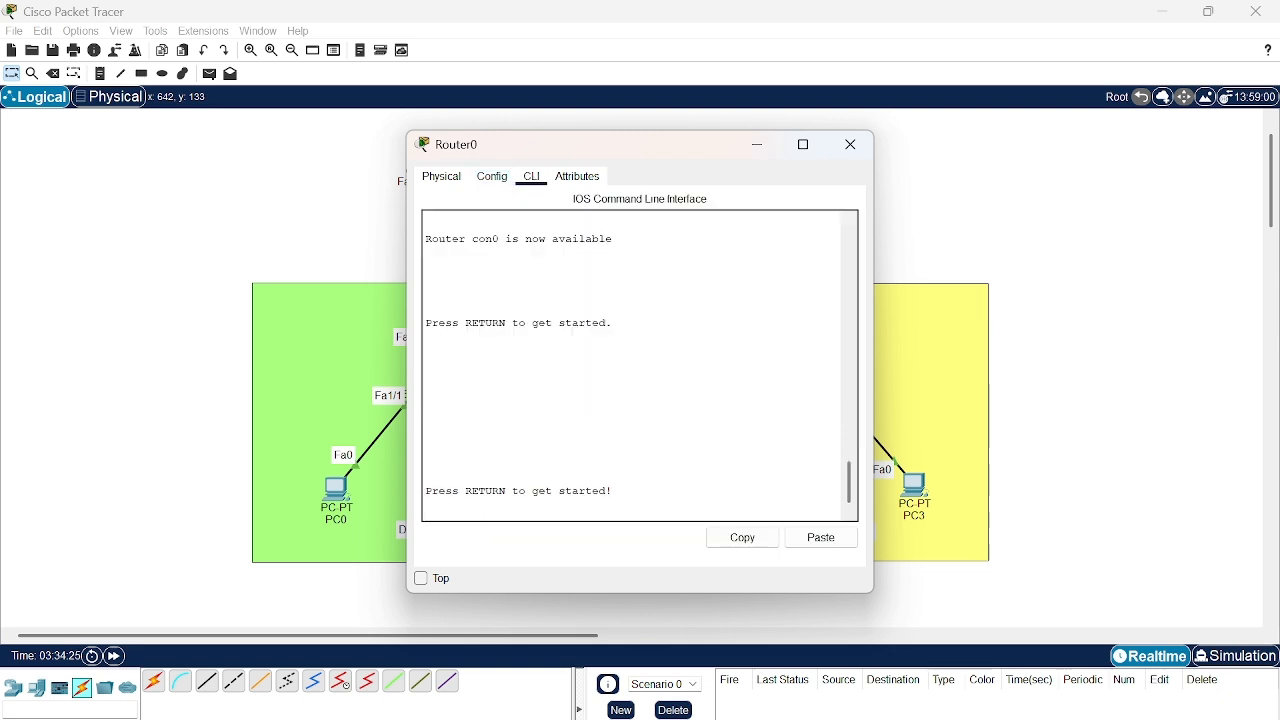
{"action": "key", "text": "Return"}
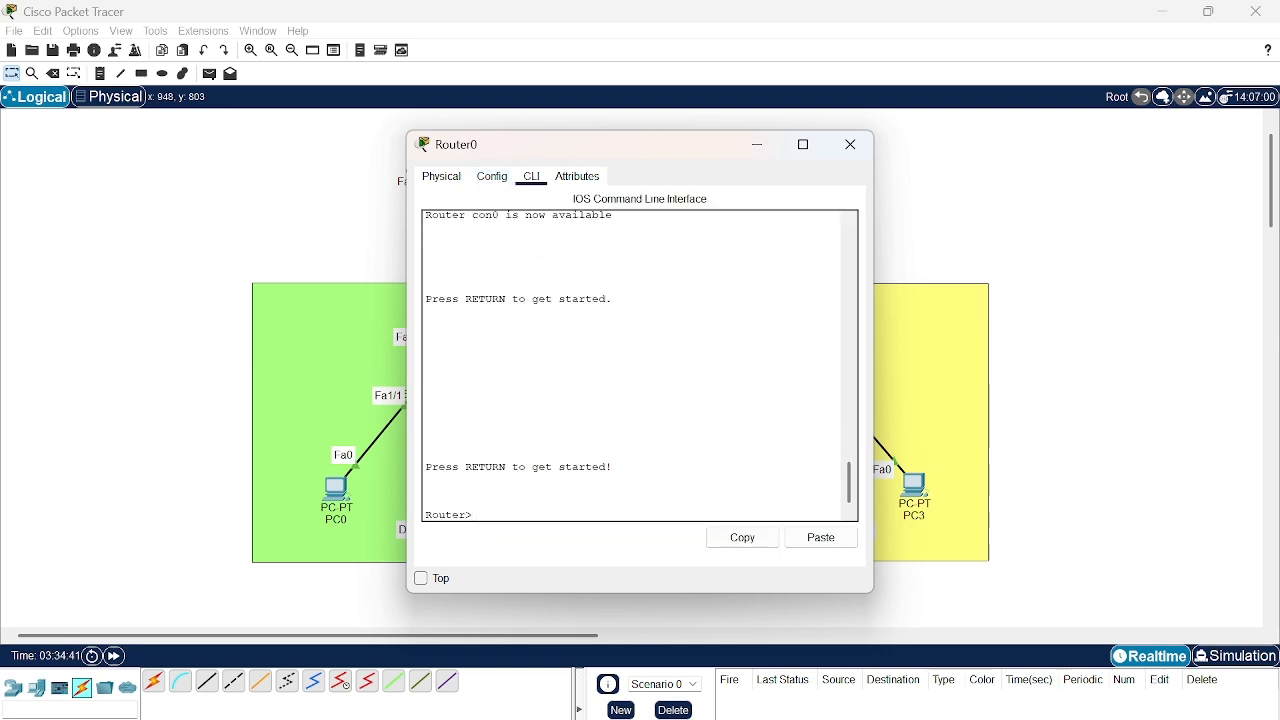
{"action": "type", "text": "enable"}
{"action": "key", "text": "Return"}
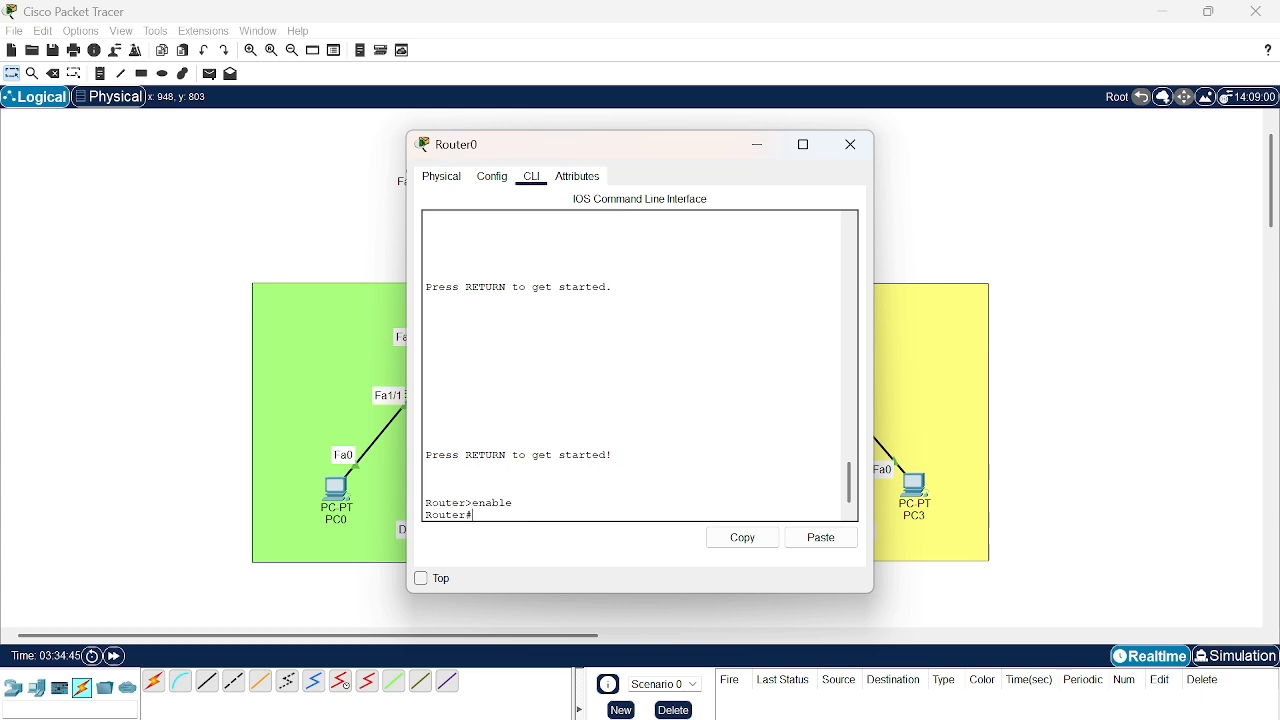
{"action": "type", "text": "conf t"}
{"action": "key", "text": "Return"}
- Begin an access-list 100 entry on Router0 that denies IP traffic
{"action": "type", "text": "acces"}
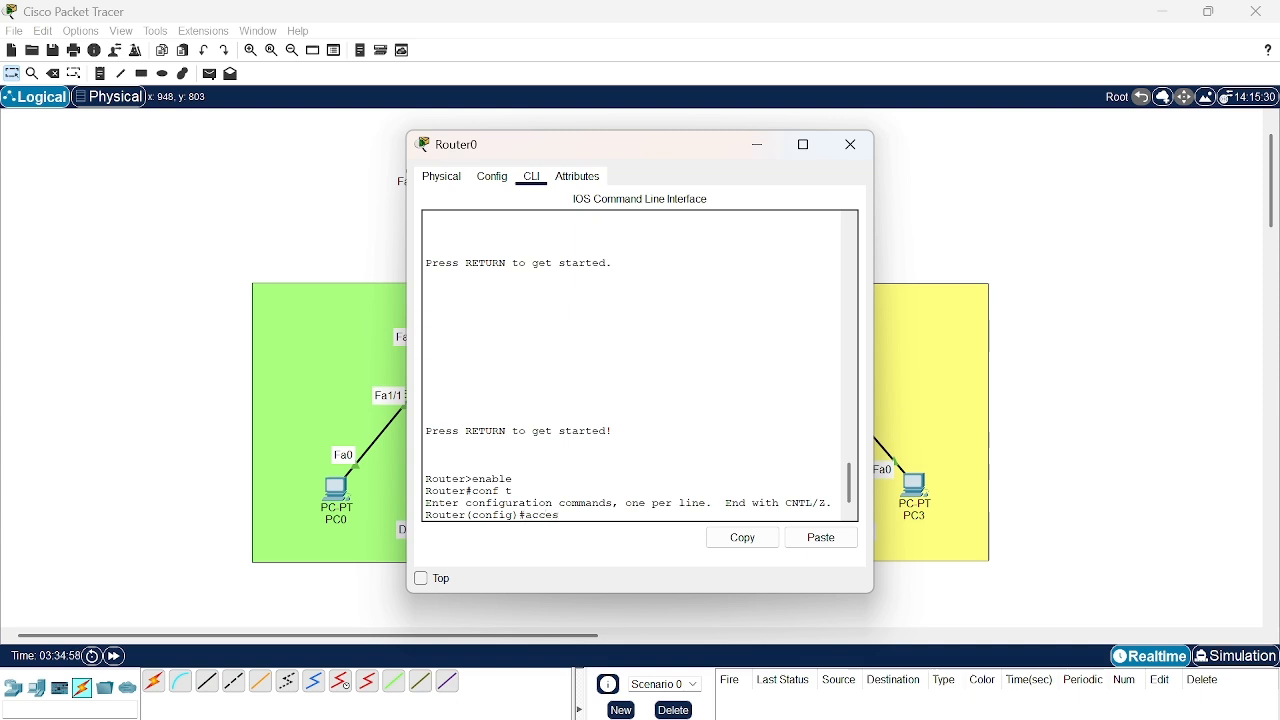
{"action": "type", "text": "s-list"}
{"action": "type", "text": "100"}
{"action": "type", "text": " permit"}
{"action": "key", "text": "BackSpace"}
{"action": "key", "text": "BackSpace"}
{"action": "key", "text": "BackSpace"}
{"action": "key", "text": "BackSpace"}
{"action": "key", "text": "BackSpace"}
{"action": "key", "text": "BackSpace"}
{"action": "key", "text": "BackSpace"}
{"action": "key", "text": "BackSpace"}
{"action": "key", "text": "BackSpace"}
{"action": "key", "text": "BackSpace"}
{"action": "type", "text": "100 deny ip"}
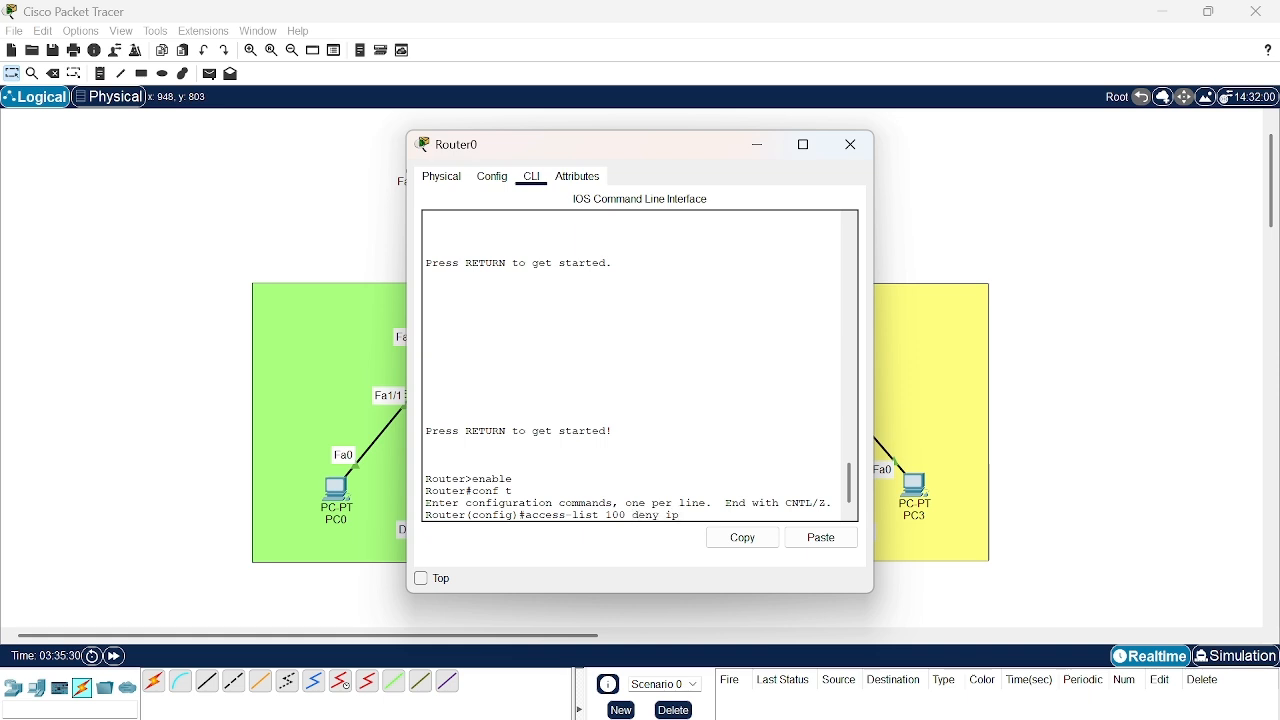
{"action": "type", "text": " 192.168.5.0 255.255"}
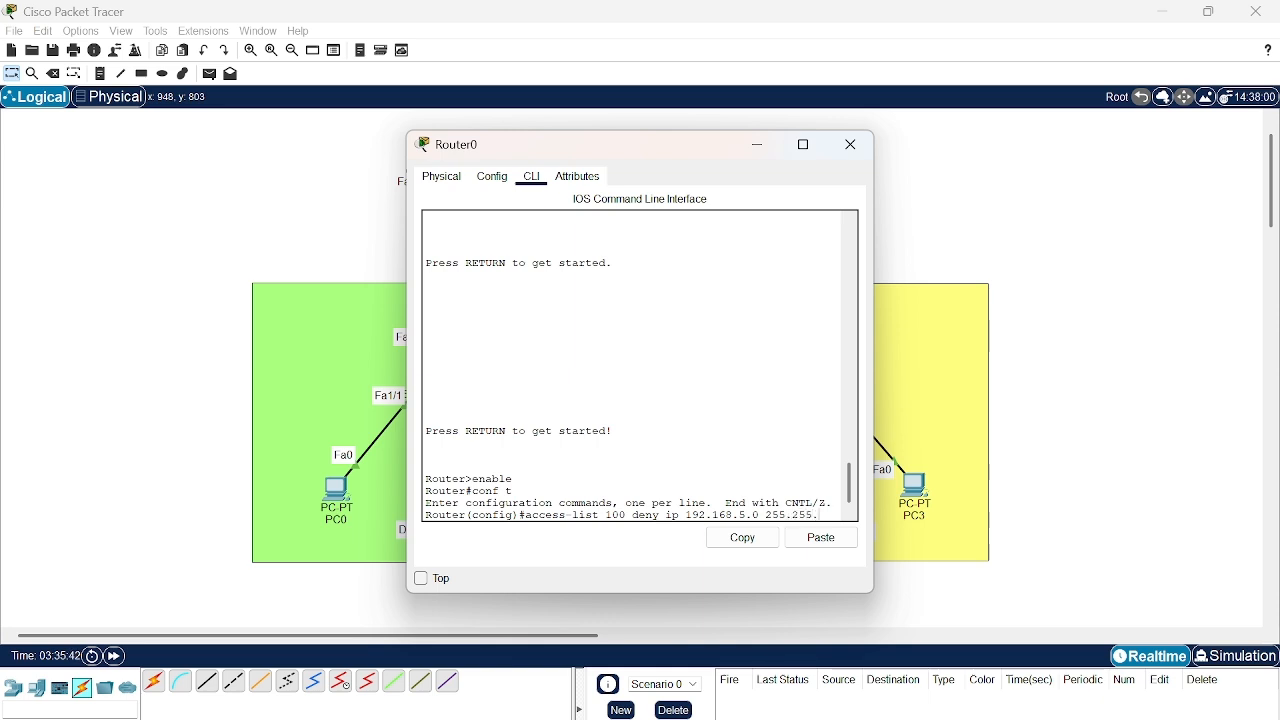
{"action": "type", "text": ".255.0"}
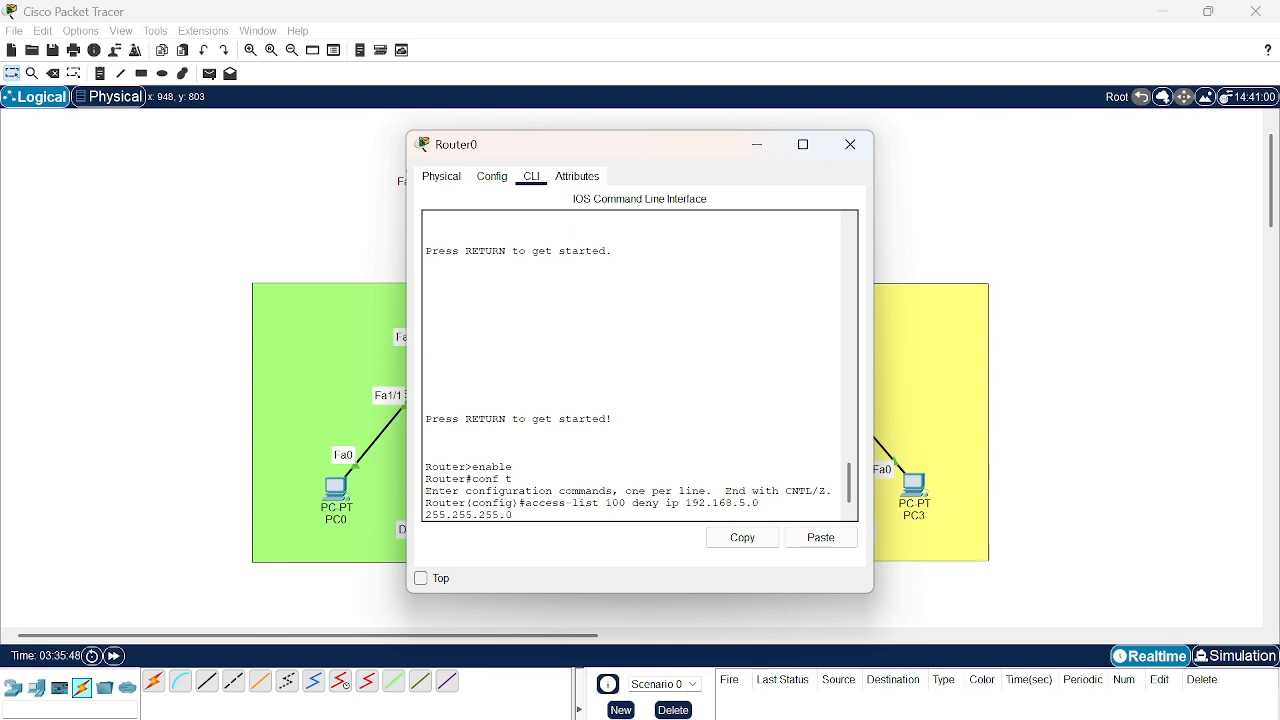
- Give the deny entry the source network 192.168.5.0 with wildcard mask 0.0.0.255
{"action": "key", "text": "BackSpace"}
{"action": "key", "text": "BackSpace"}
{"action": "key", "text": "BackSpace"}
{"action": "key", "text": "BackSpace"}
{"action": "key", "text": "BackSpace"}
{"action": "key", "text": "BackSpace"}
{"action": "key", "text": "BackSpace"}
{"action": "key", "text": "BackSpace"}
{"action": "key", "text": "BackSpace"}
{"action": "key", "text": "BackSpace"}
{"action": "key", "text": "BackSpace"}
{"action": "key", "text": "BackSpace"}
{"action": "key", "text": "BackSpace"}
{"action": "key", "text": "BackSpace"}
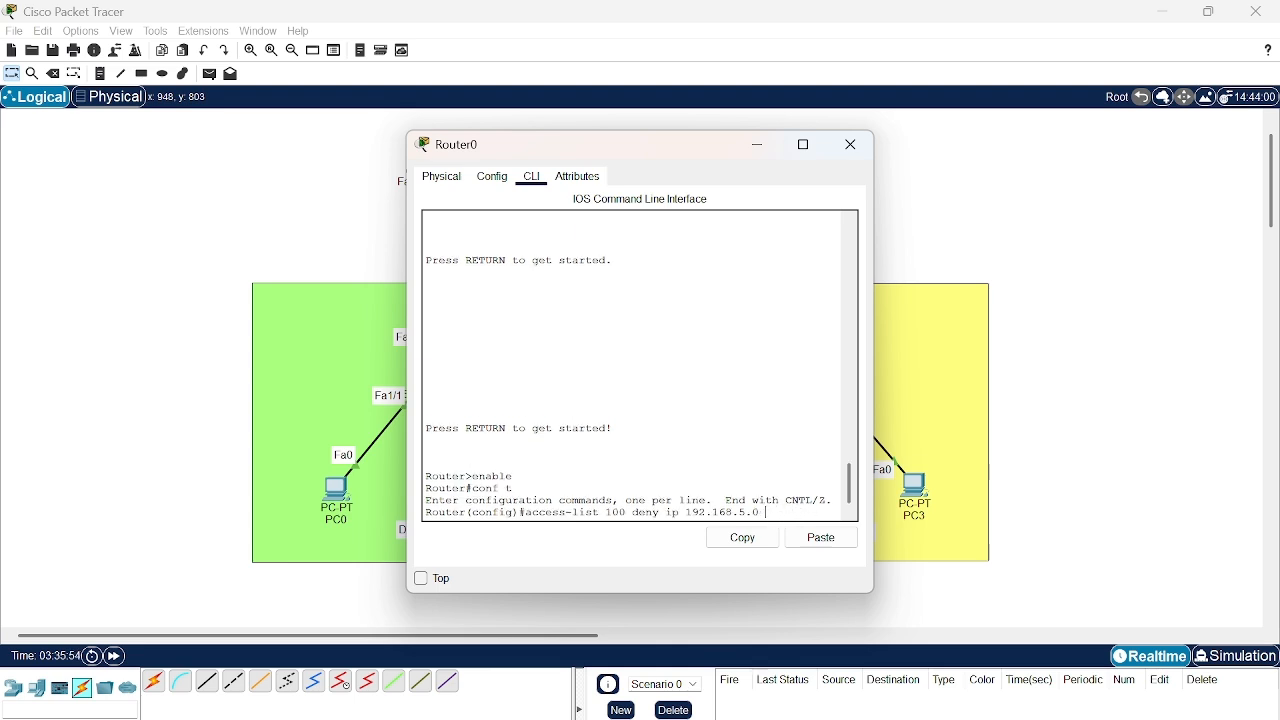
{"action": "type", "text": "0.0.0.255"}
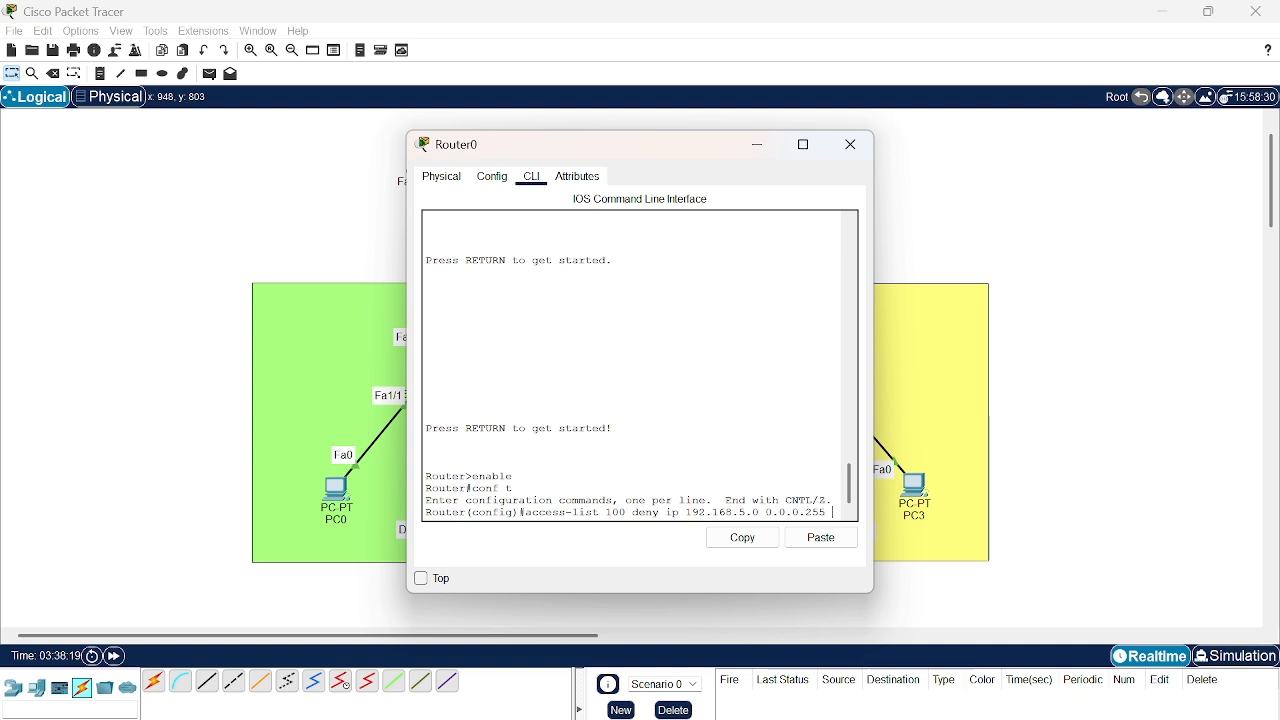
{"action": "type", "text": " 192."}
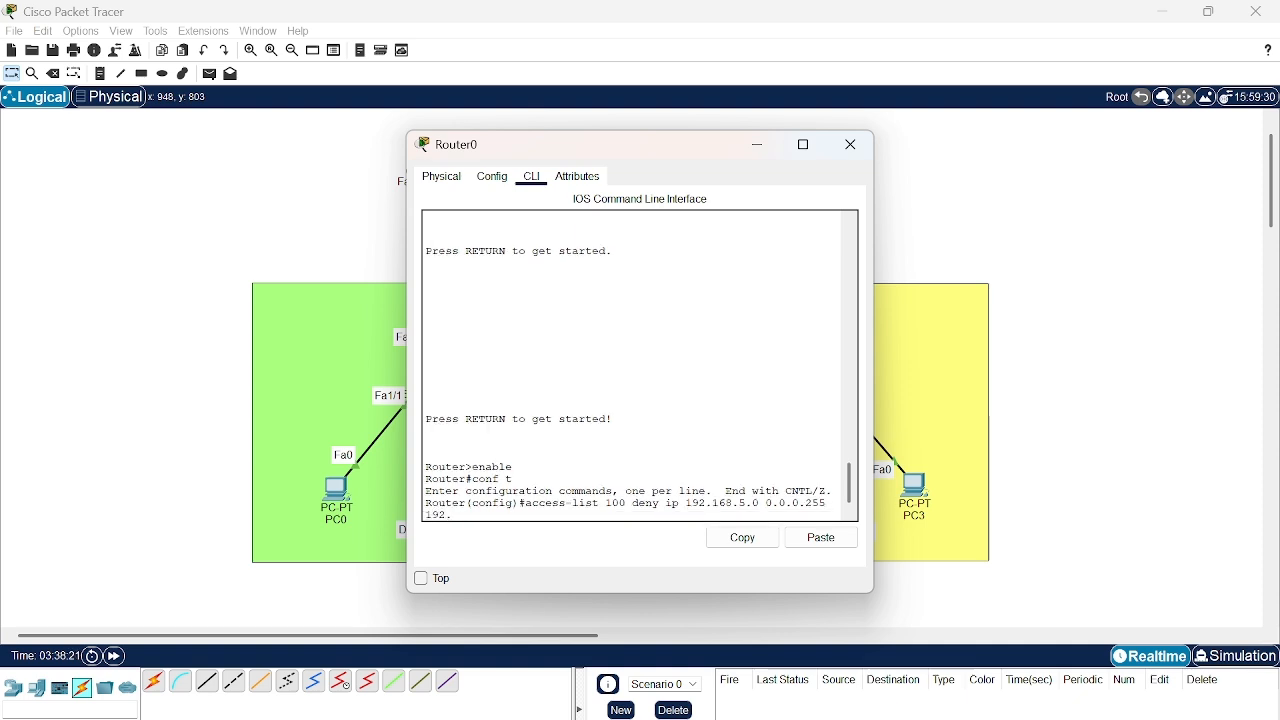
{"action": "type", "text": "168.15"}
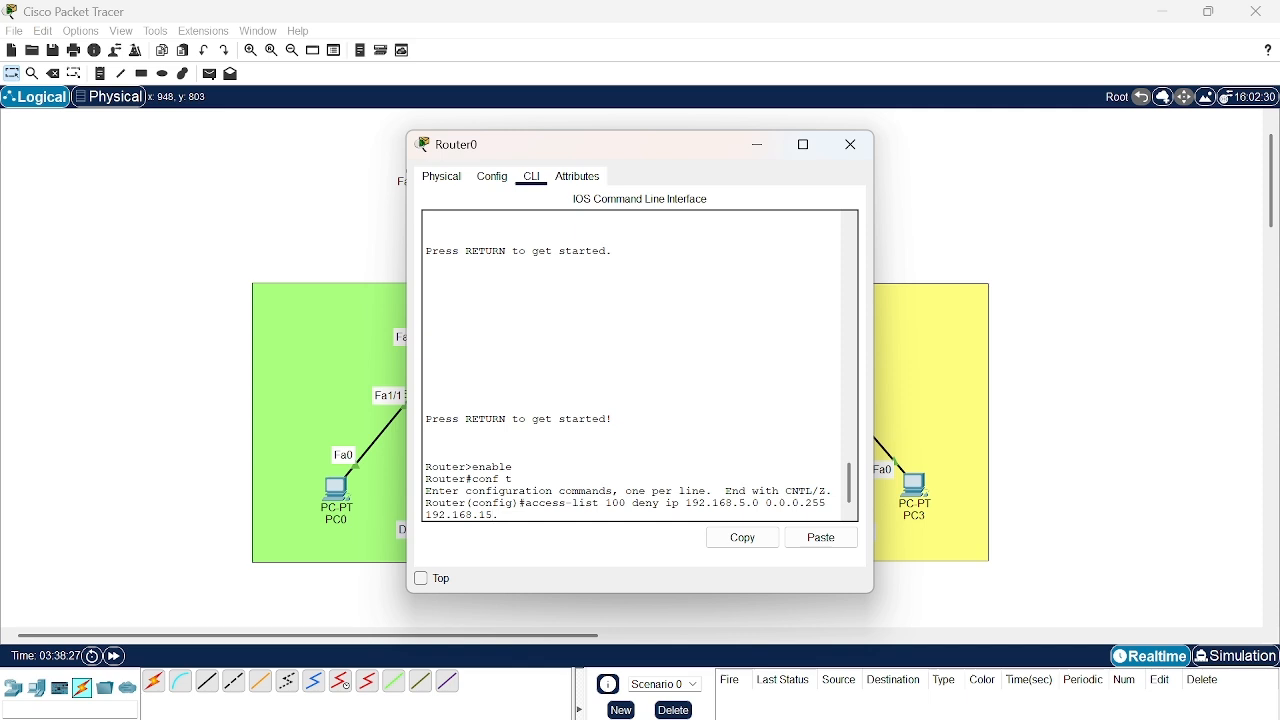
{"action": "type", "text": ".0"}
- Complete and submit the deny entry with destination network 192.168.15.0 and wildcard mask 0.0.0.255
{"action": "left_click", "coordinate": [821, 537]}
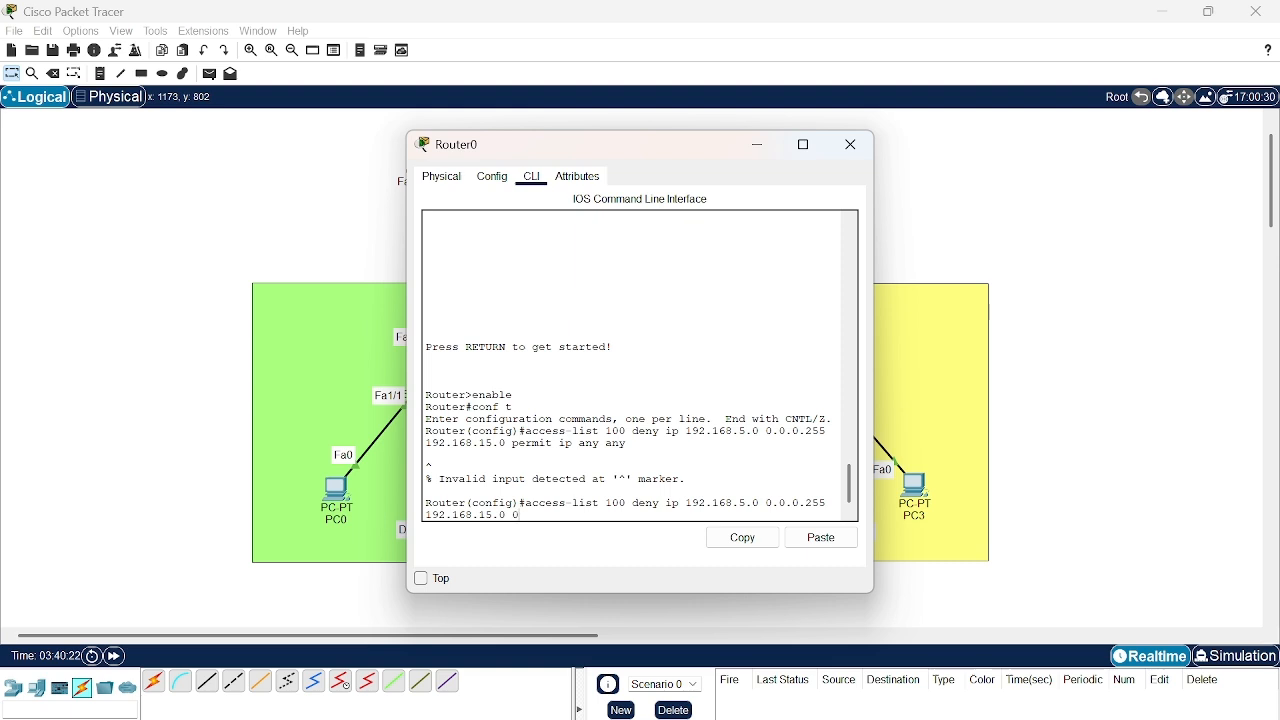
{"action": "type", "text": "0.0.255"}
{"action": "key", "text": "Return"}
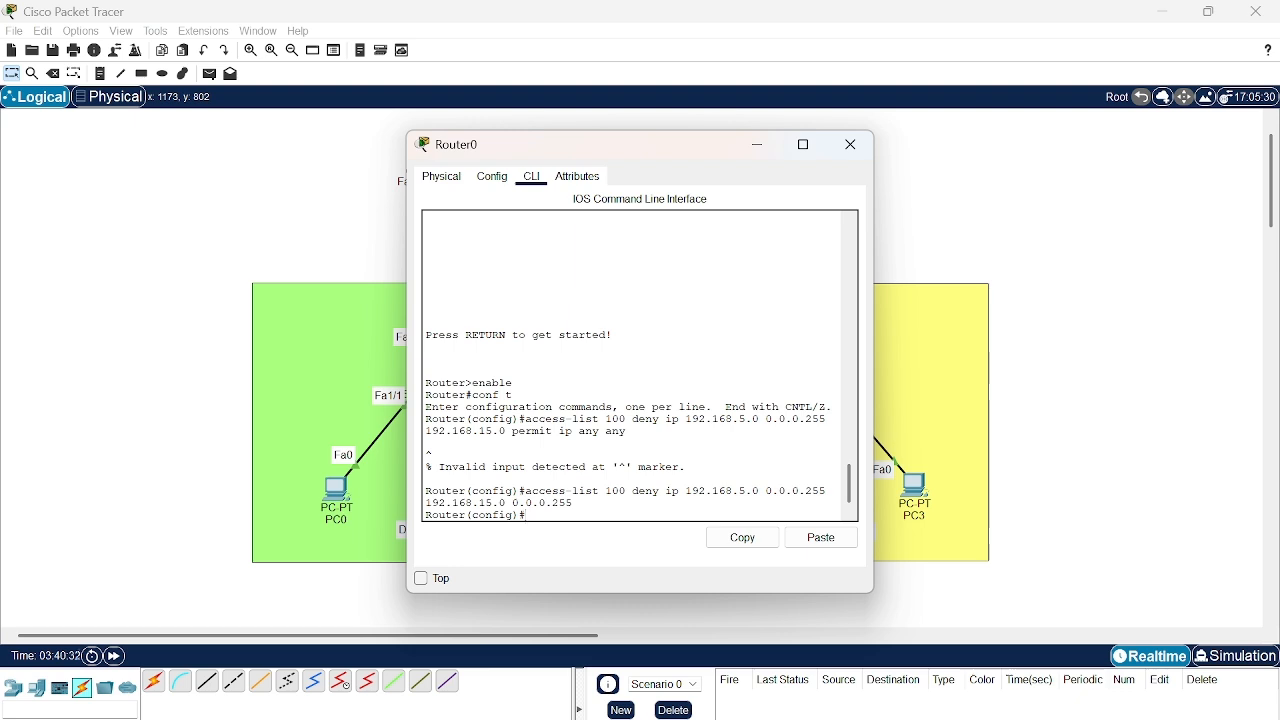
- Add an access-list 100 entry that permits all other traffic with permit ip any any
{"action": "type", "text": "access-list 100"}
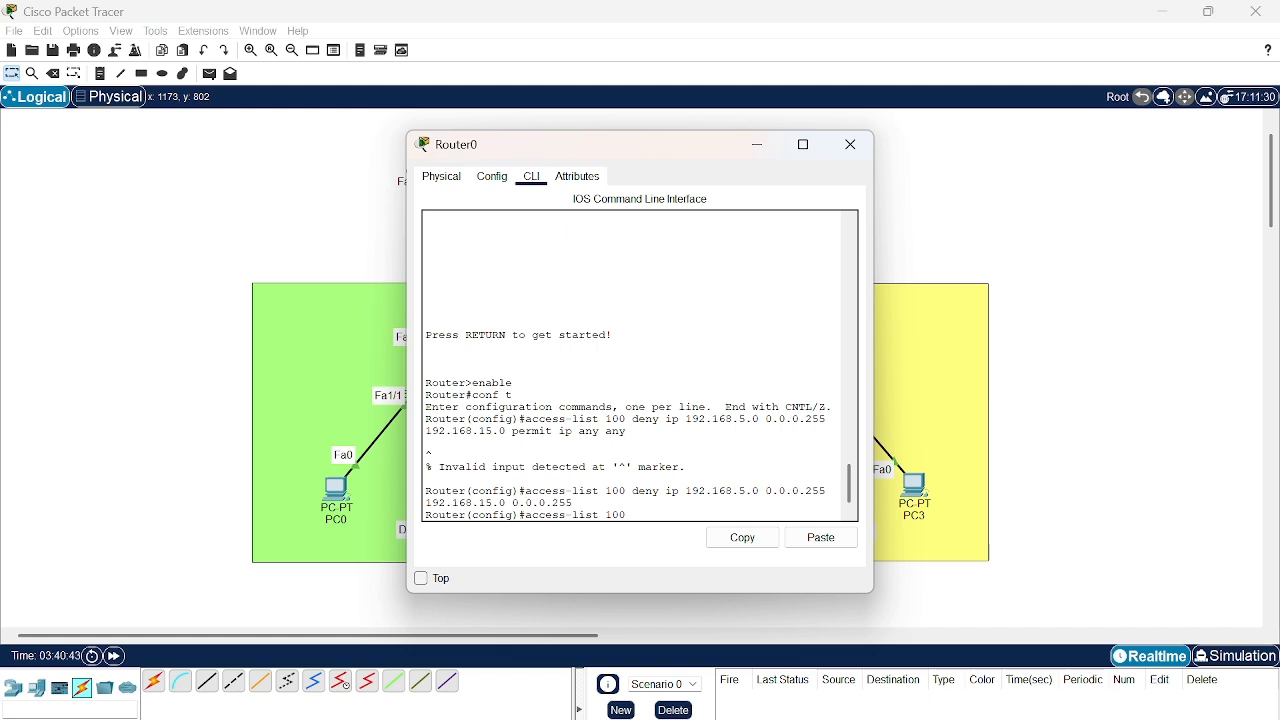
{"action": "type", "text": " p"}
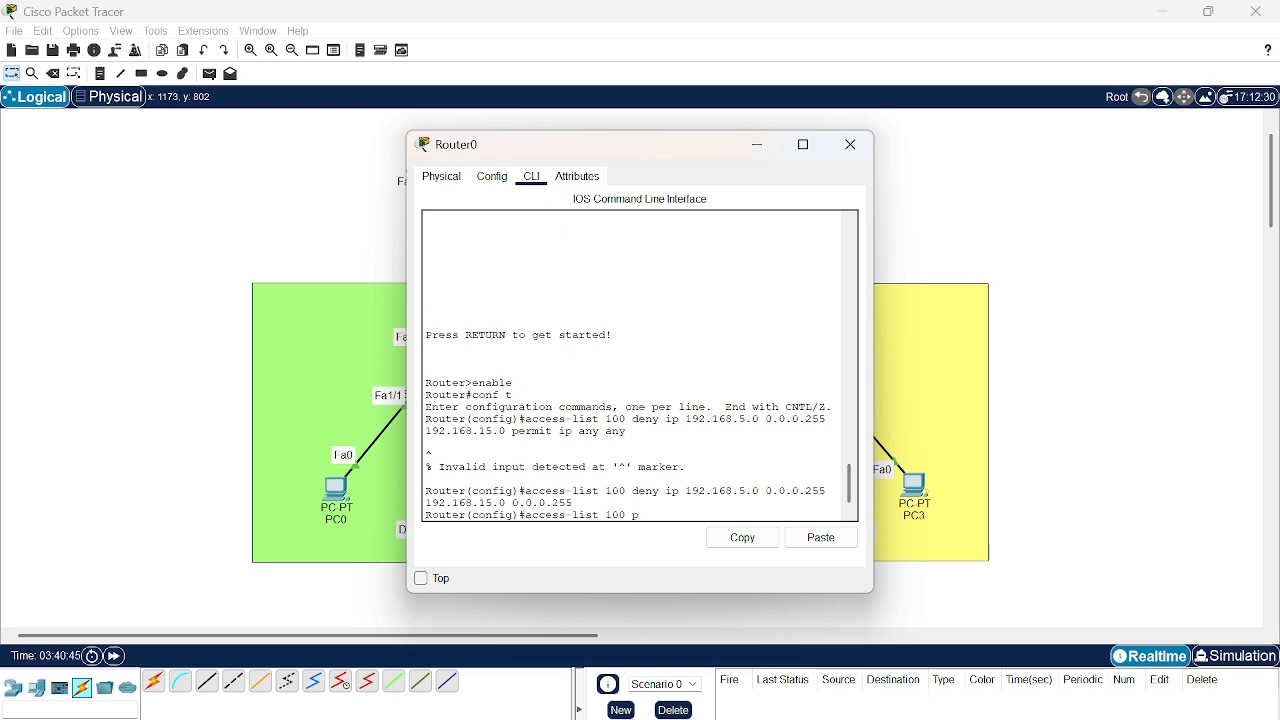
{"action": "type", "text": "ermit ip"}
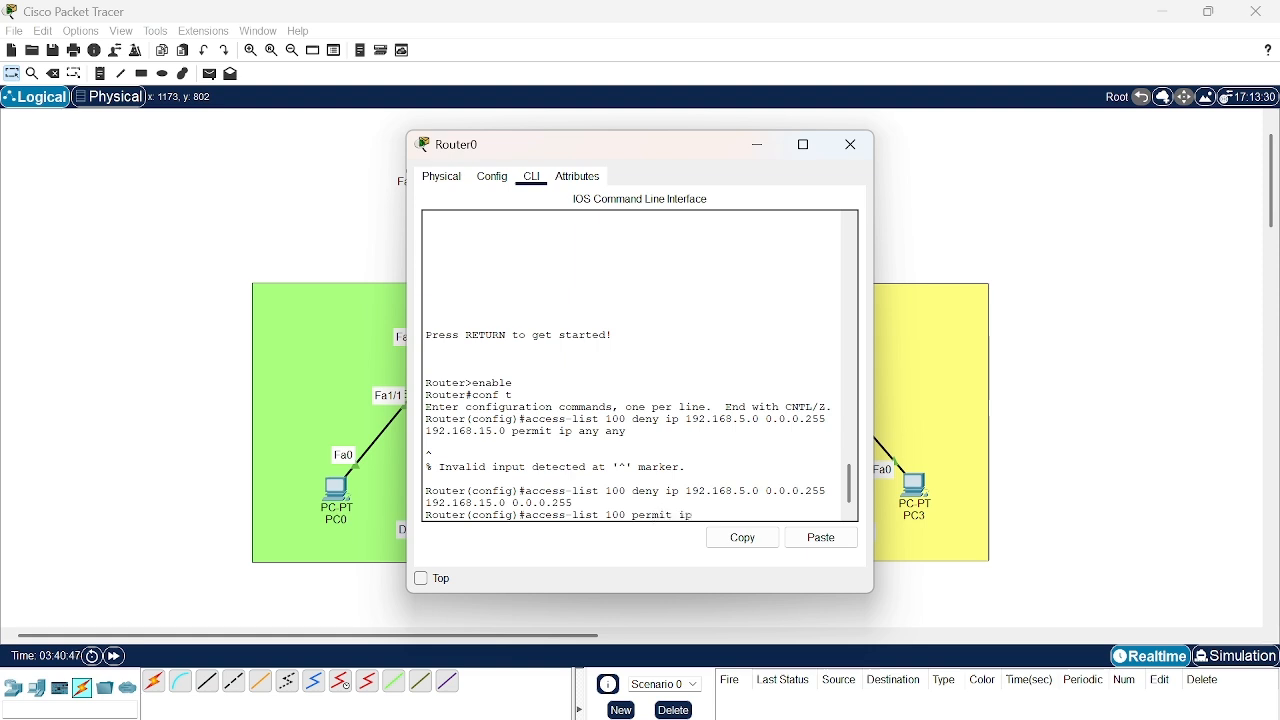
{"action": "type", "text": " any any"}
{"action": "key", "text": "Return"}
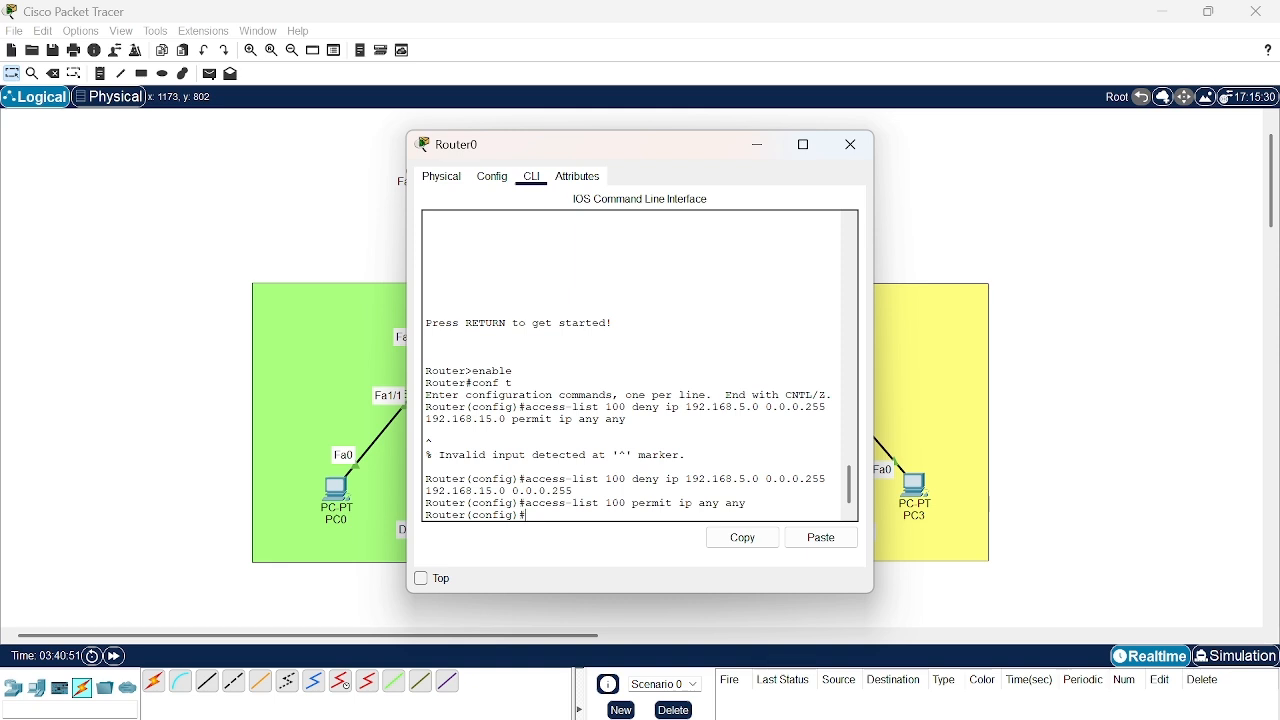
- Enter configuration mode for Router0's subinterface fastEthernet0/0.10
{"action": "type", "text": "interfac"}
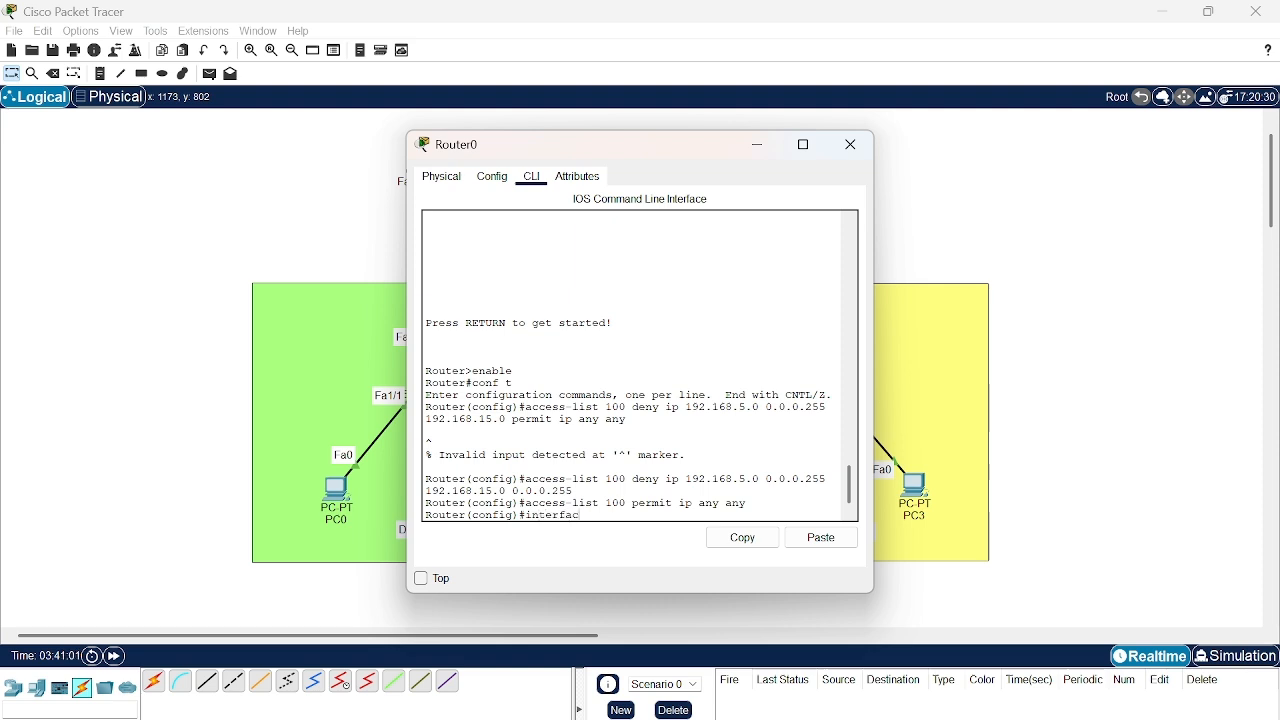
{"action": "type", "text": "e fastEthernet"}
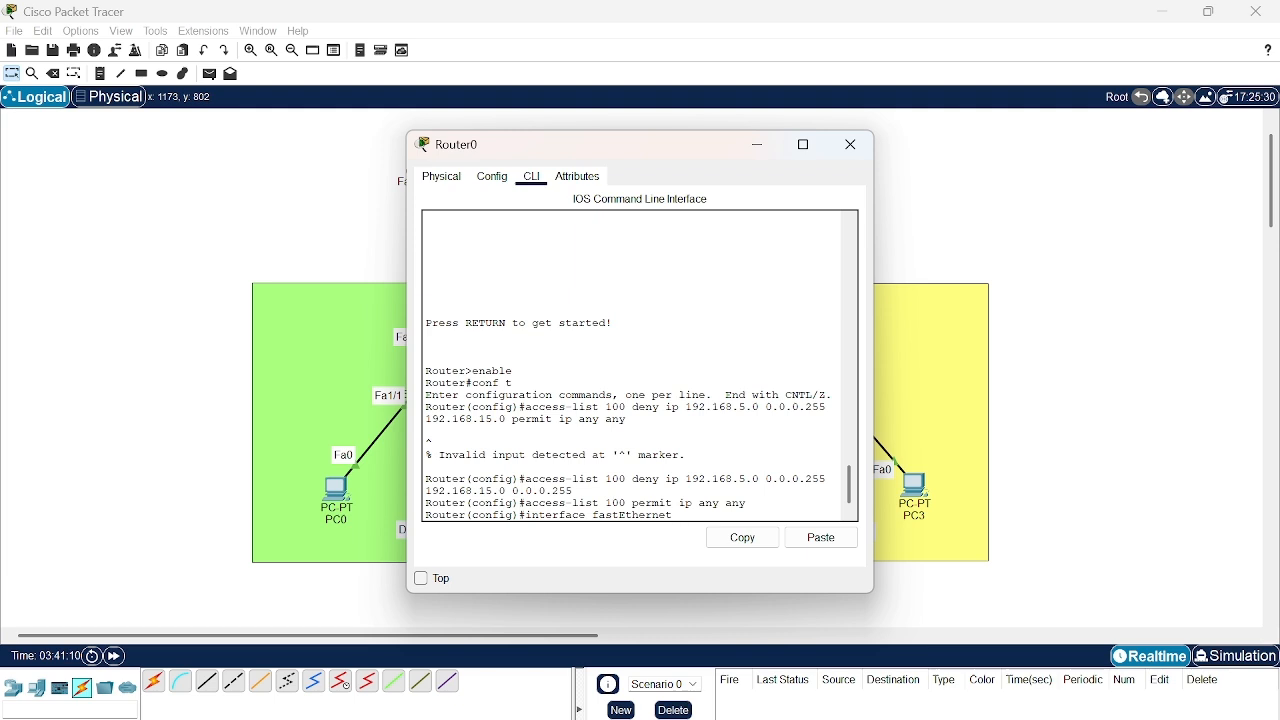
{"action": "type", "text": "0/0.10"}
{"action": "key", "text": "Return"}
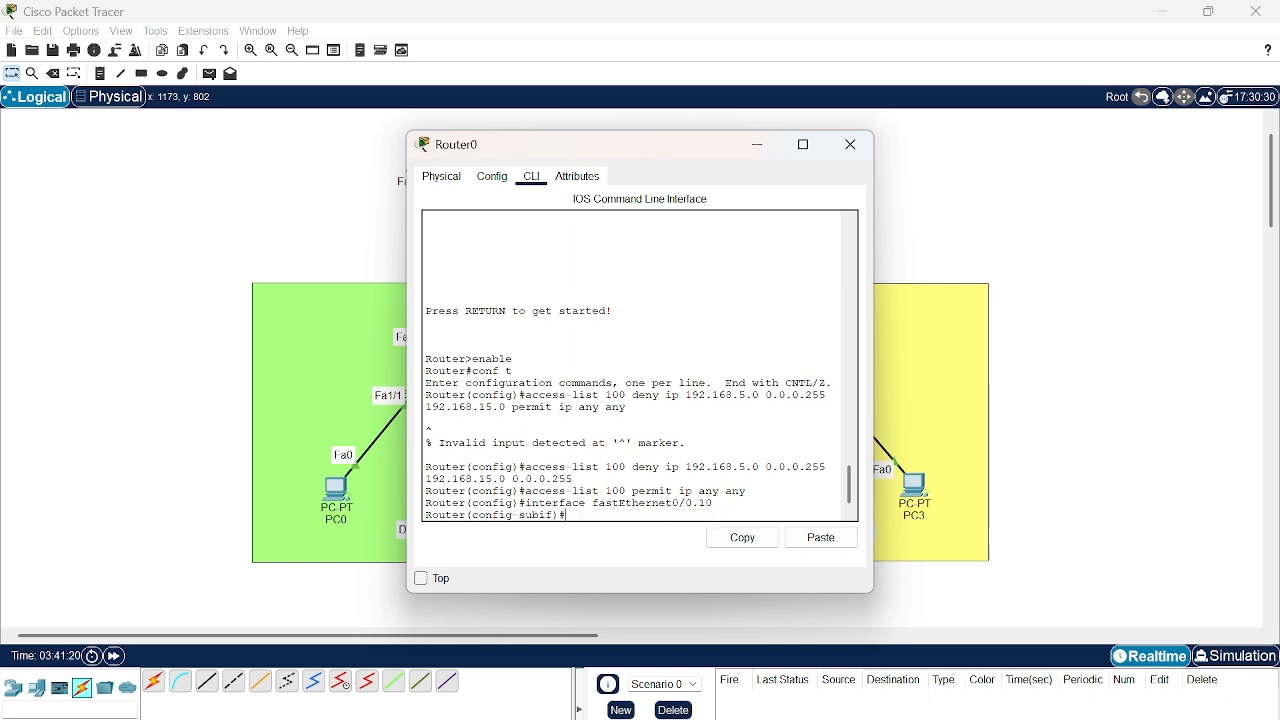
- Apply access list 100 to inbound traffic on subinterface fastEthernet0/0.10 with ip access-group 100 in
{"action": "type", "text": "ip access- g"}
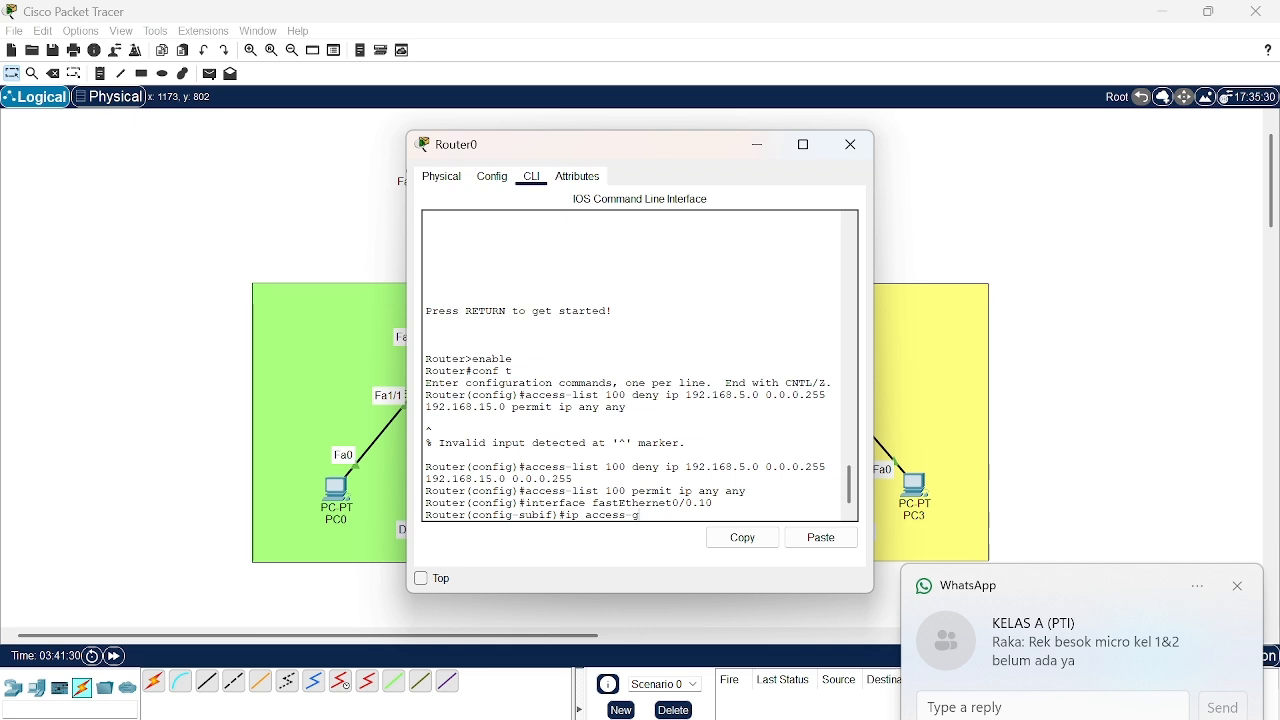
{"action": "type", "text": "roup"}
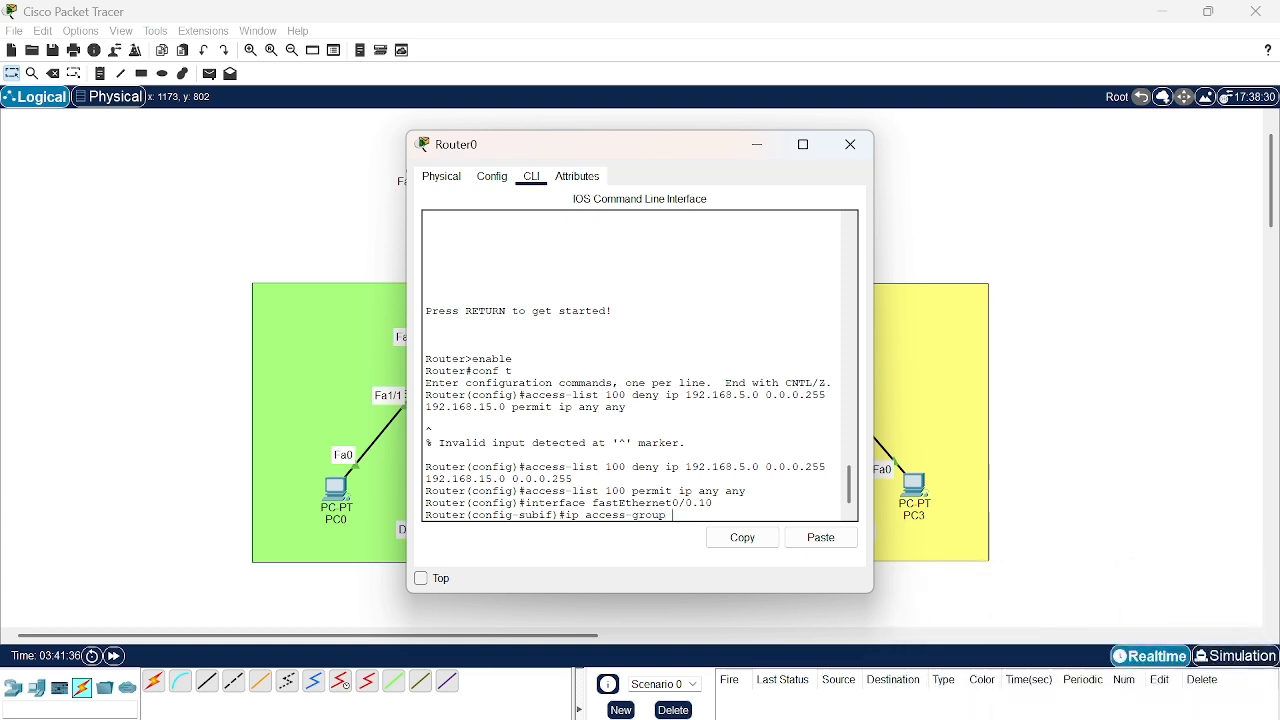
{"action": "type", "text": " 100 in"}
{"action": "key", "text": "Return"}
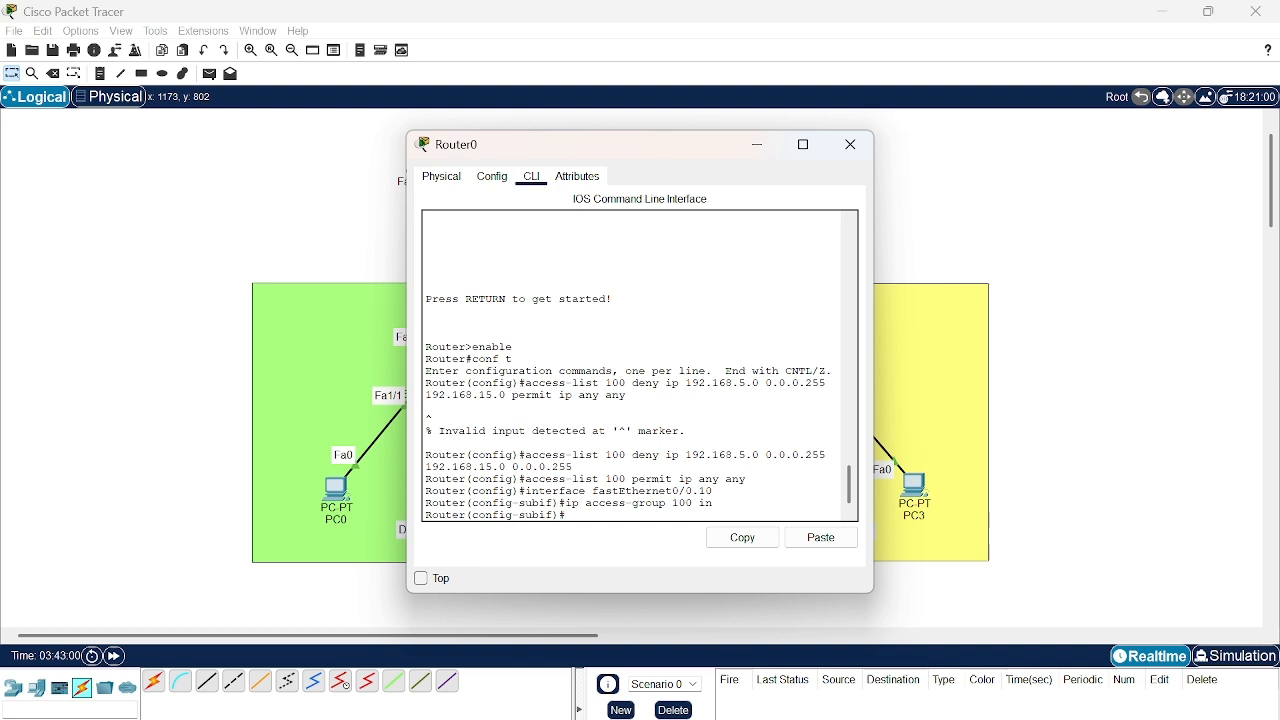
- Exit the subinterface configuration mode and close Router0's window
{"action": "type", "text": "ex"}
{"action": "key", "text": "Return"}
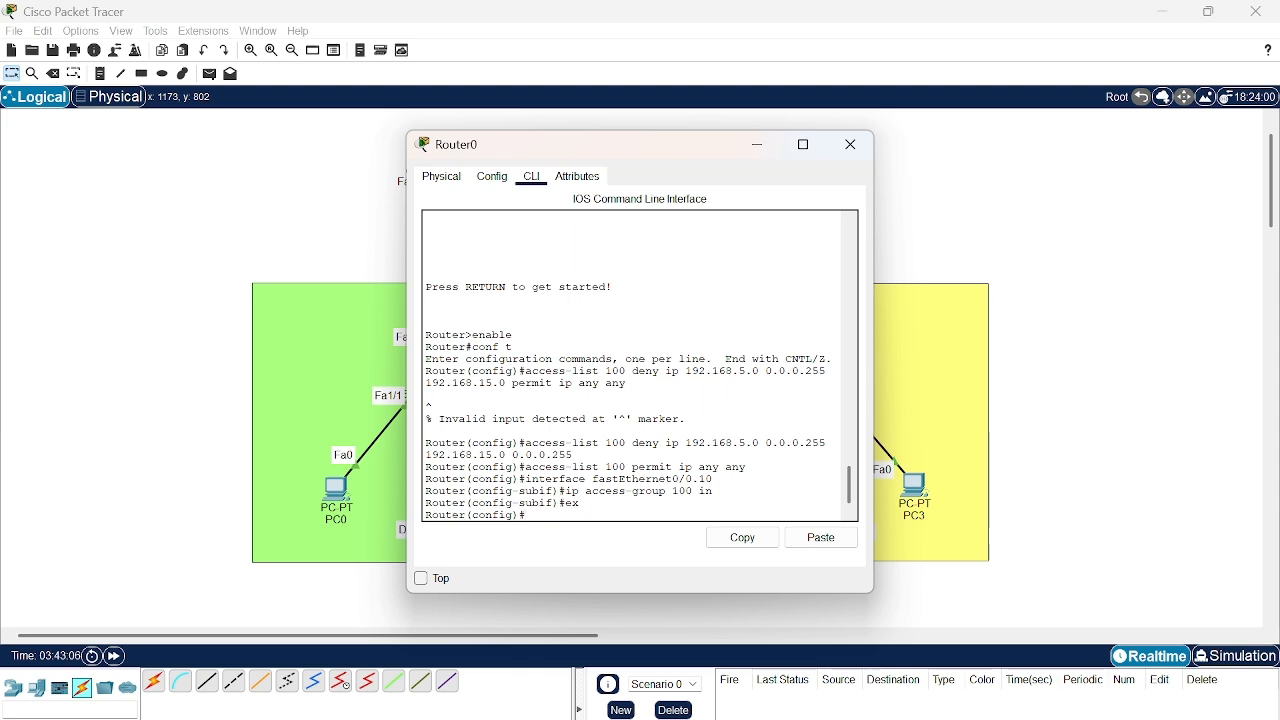
{"action": "left_click", "coordinate": [852, 150]}
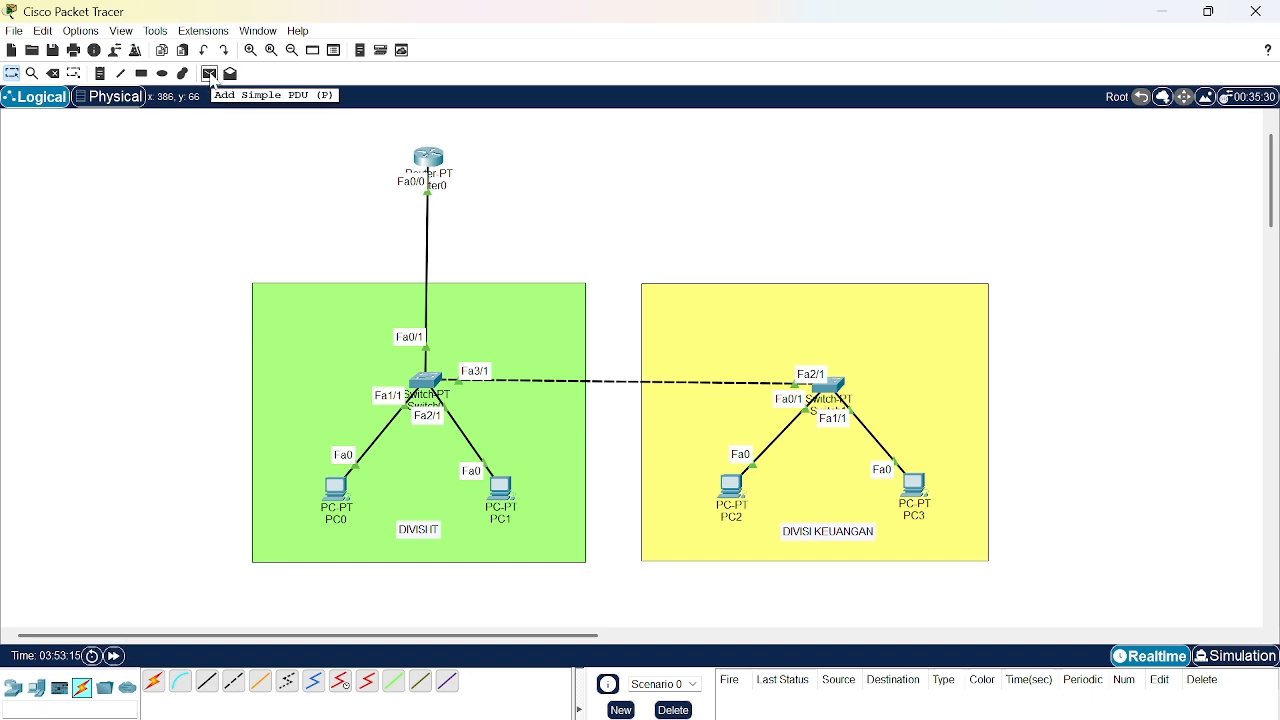
- Send a simple PDU from PC0 in DIVISI IT to PC2 in DIVISI KEUANGAN
{"action": "left_click", "coordinate": [211, 75]}
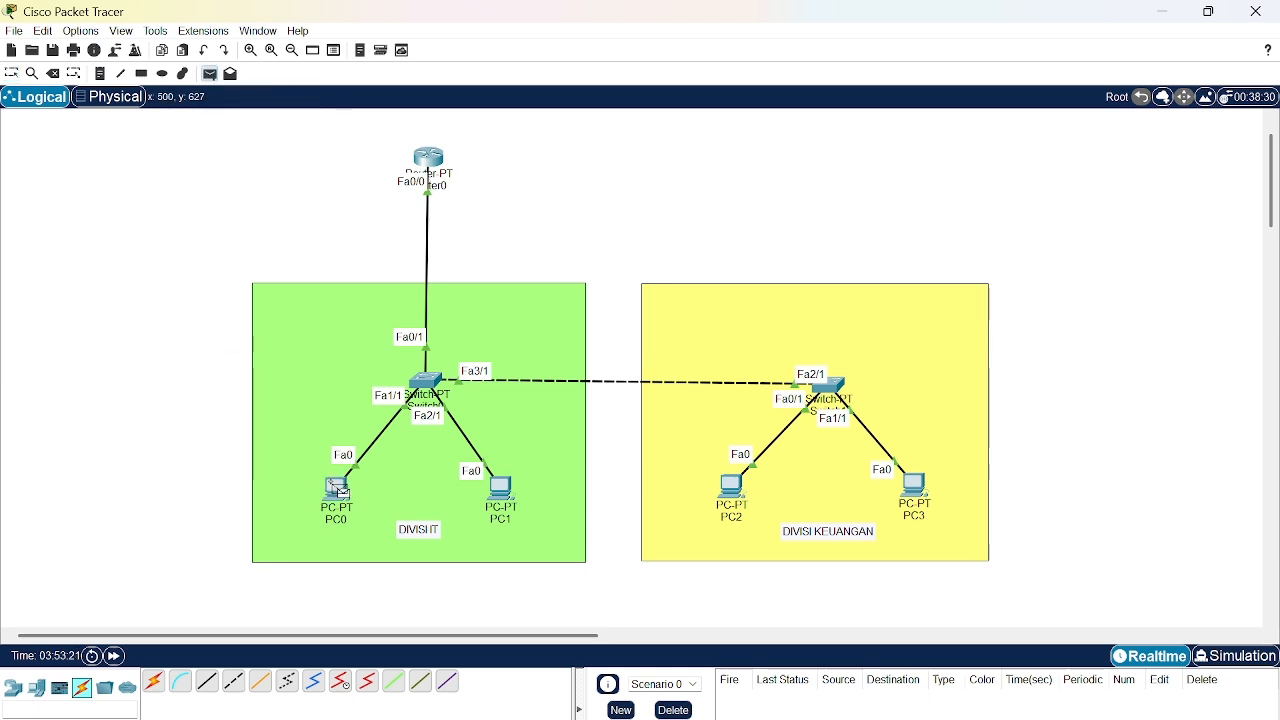
{"action": "left_click", "coordinate": [340, 490]}
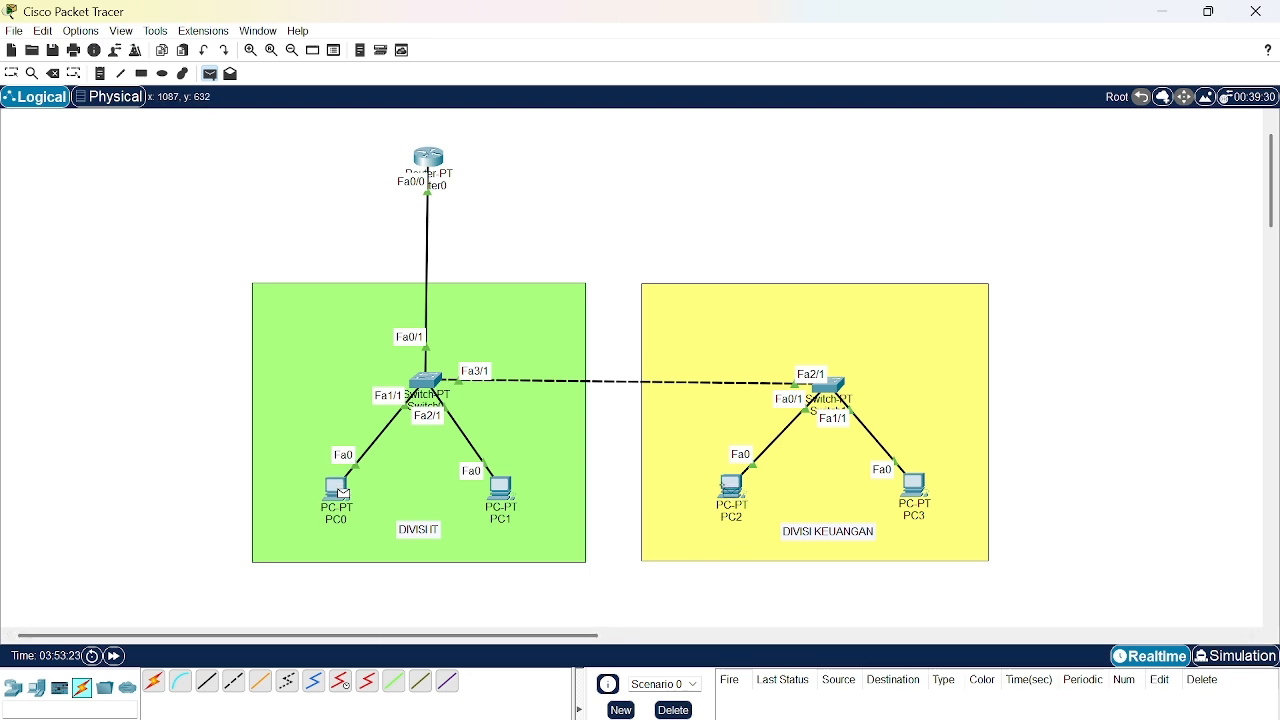
{"action": "left_click", "coordinate": [726, 484]}
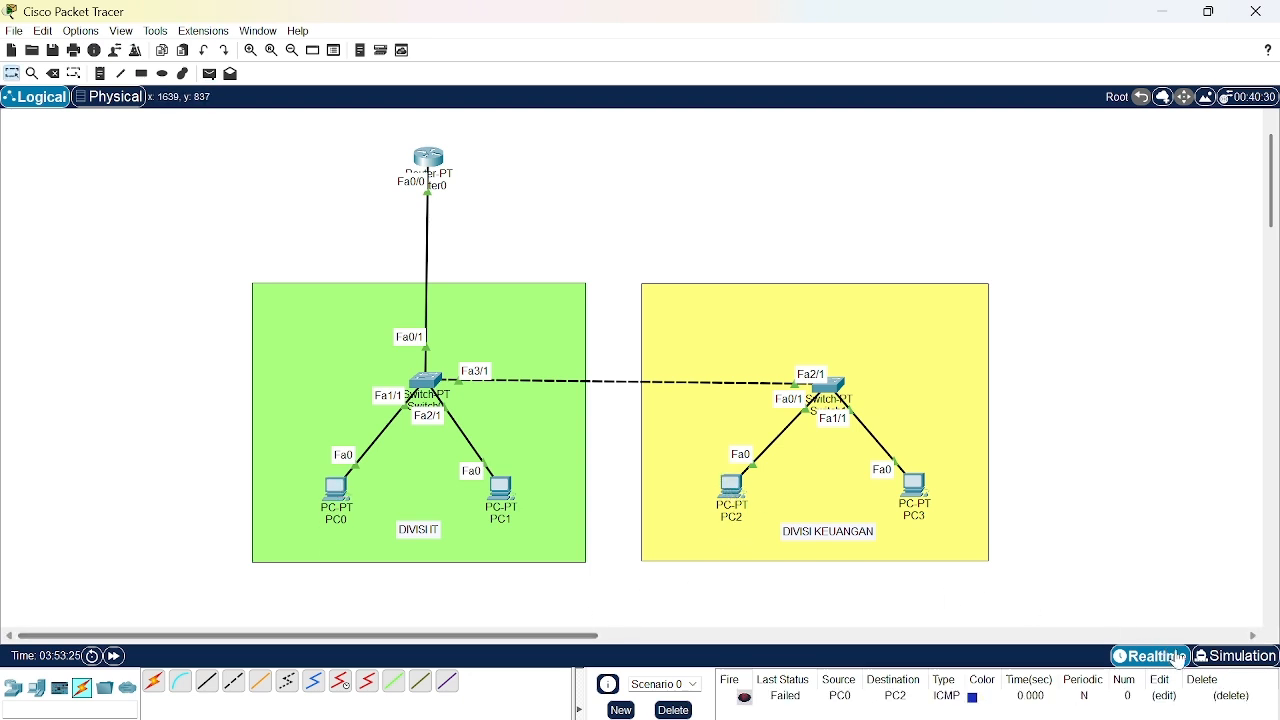
- Switch to Simulation mode and step the PC0-to-PC2 packet forward one event at a time until it returns to PC0
{"action": "left_click", "coordinate": [1235, 656]}
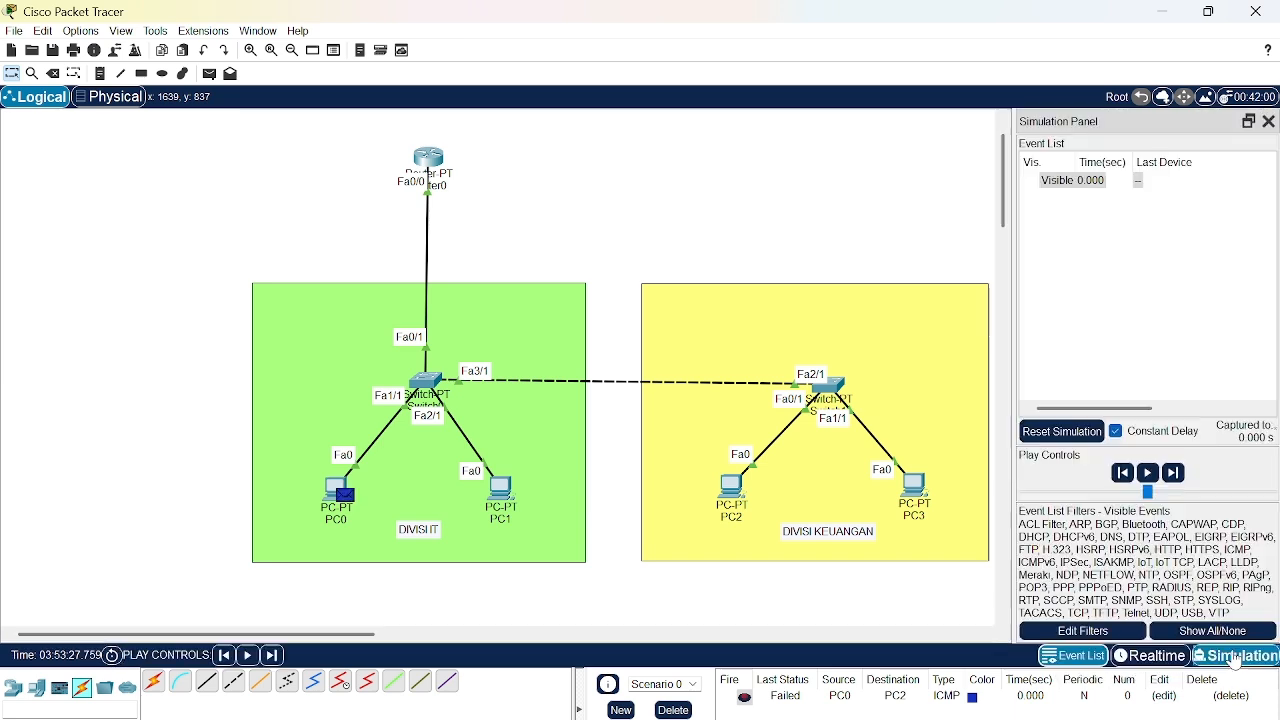
{"action": "left_click", "coordinate": [1176, 461]}
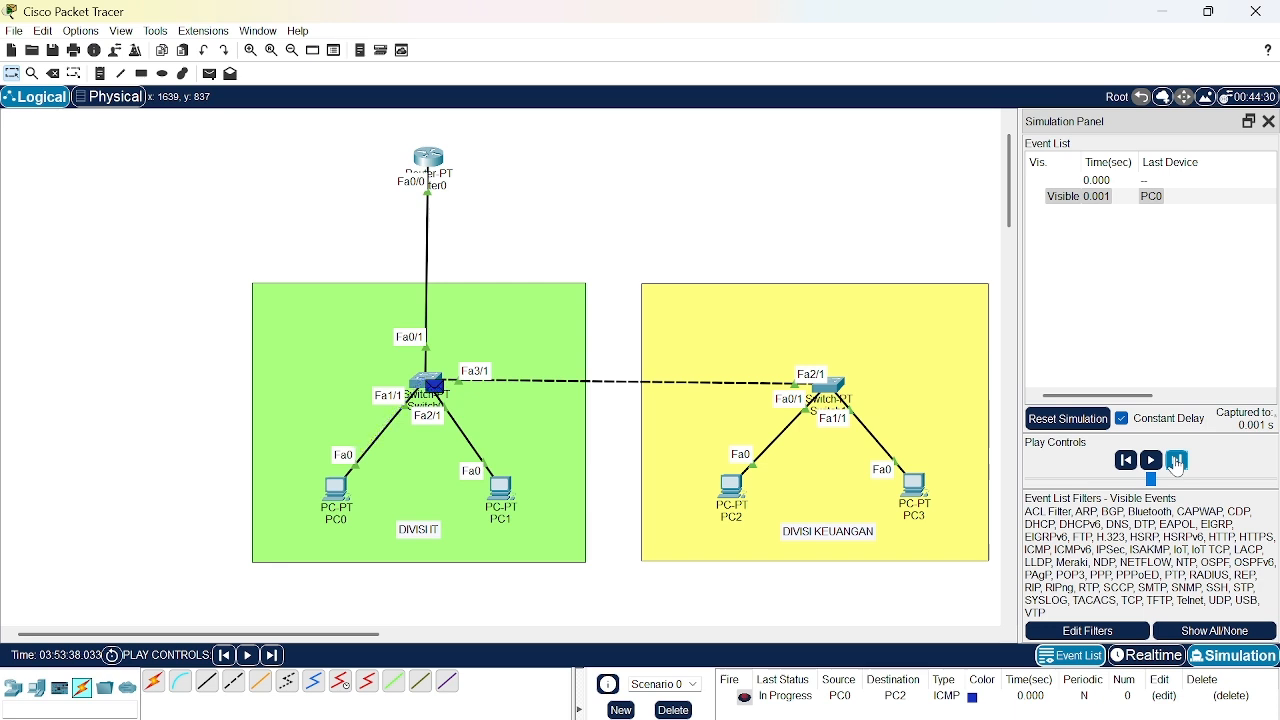
{"action": "left_click", "coordinate": [1176, 461]}
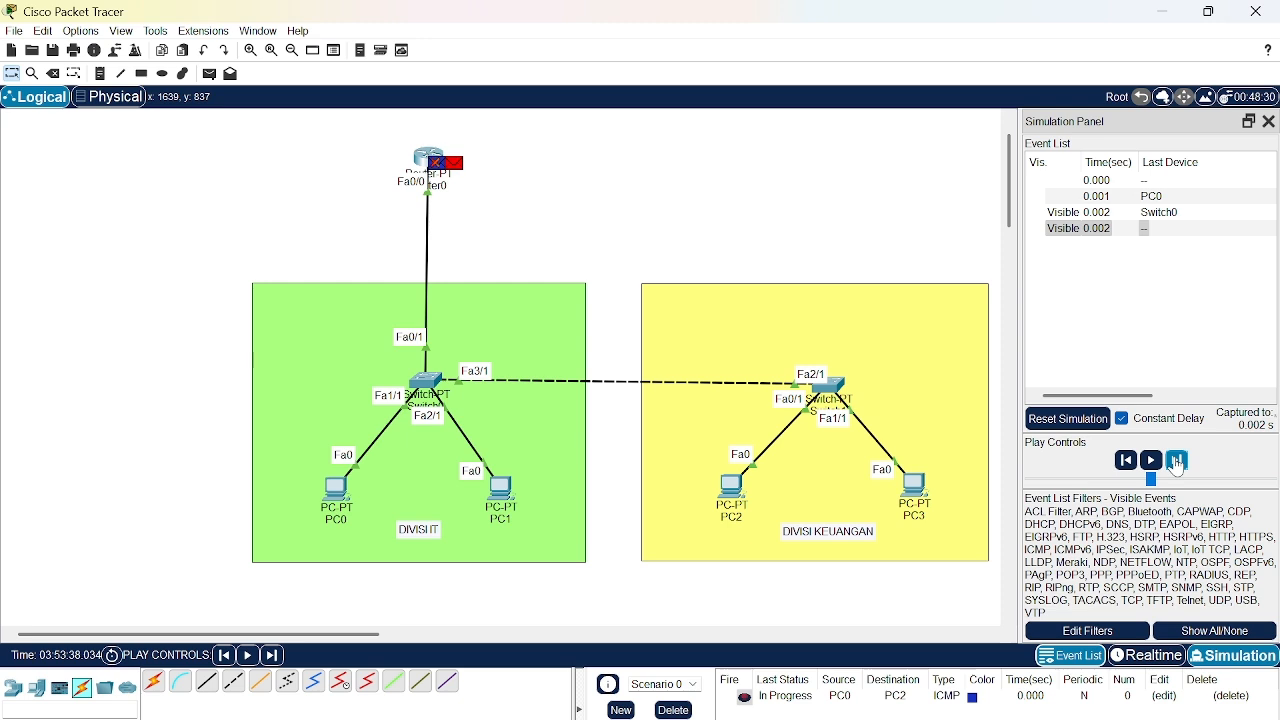
{"action": "left_click", "coordinate": [1176, 461]}
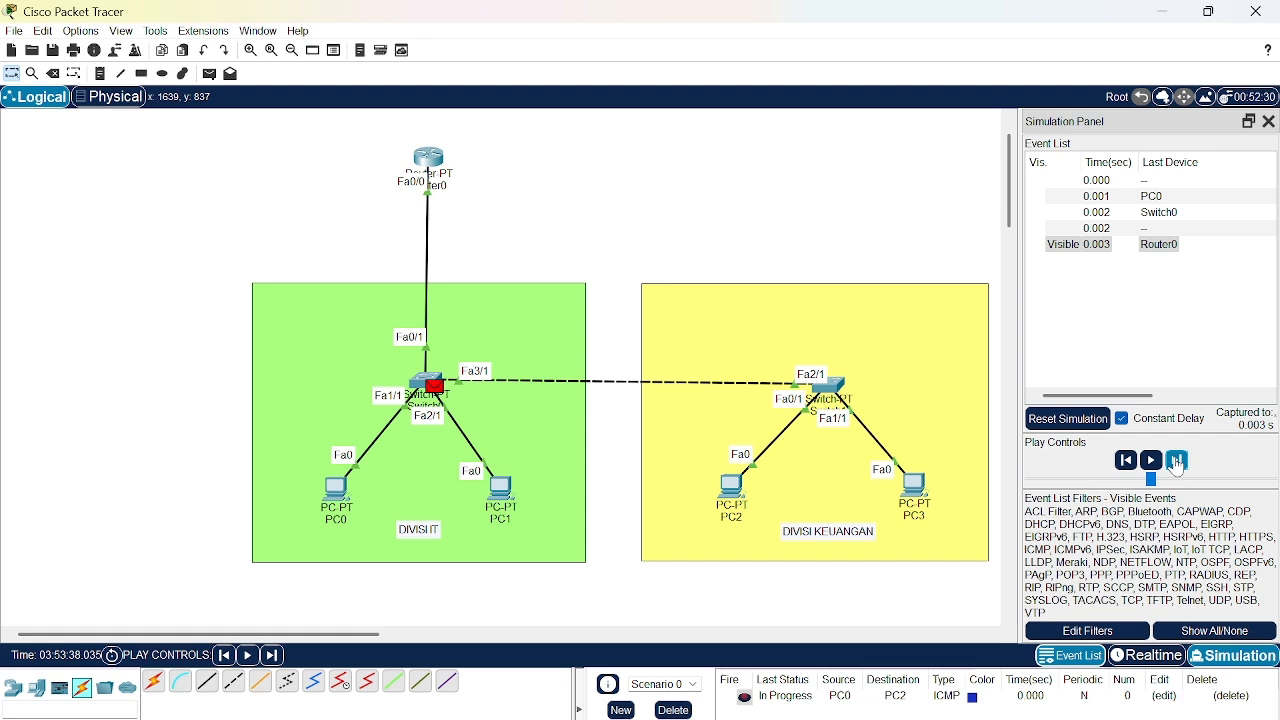
{"action": "left_click", "coordinate": [1176, 461]}
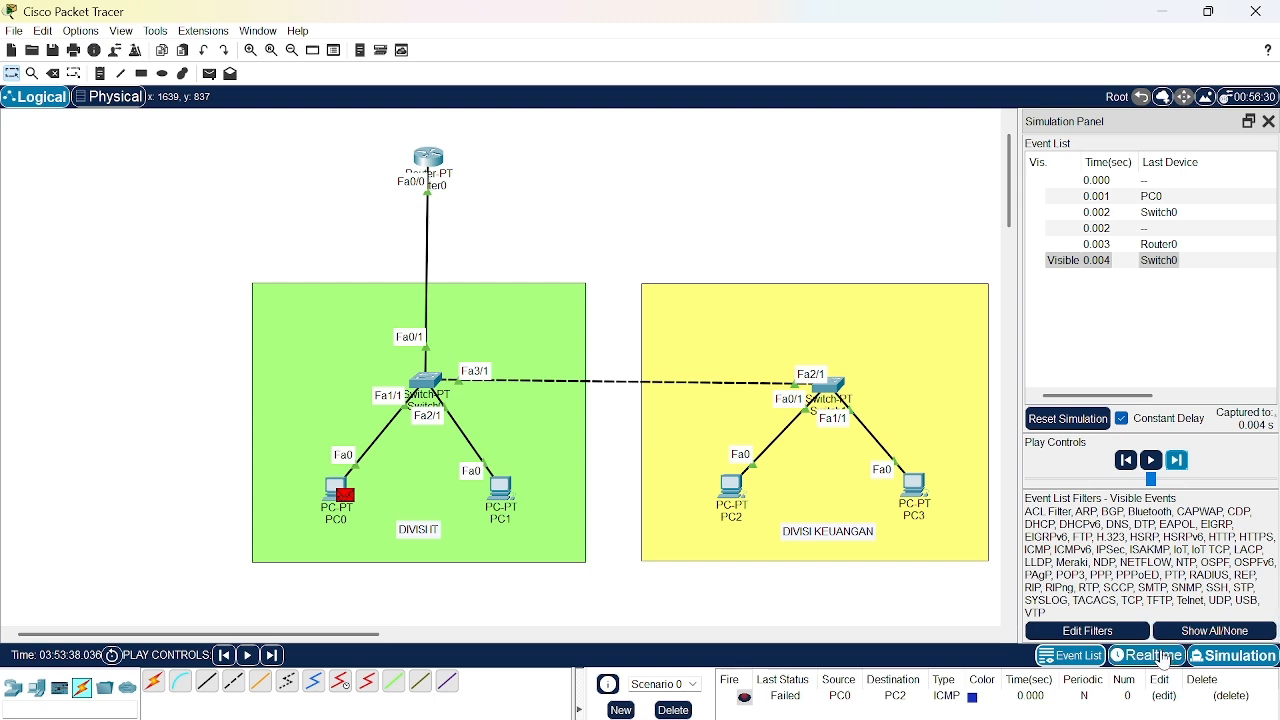
- Delete the PC0-to-PC2 PDU from the scenario and return to Realtime mode
{"action": "left_click", "coordinate": [1229, 697]}
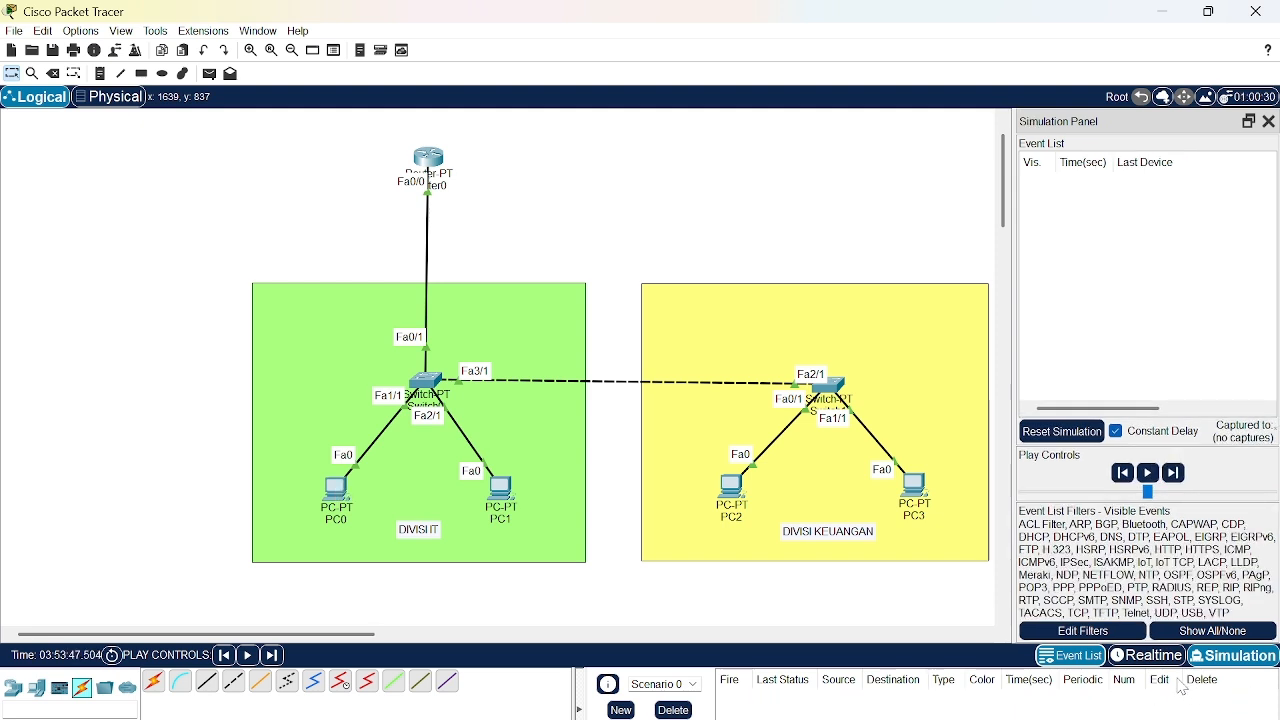
{"action": "left_click", "coordinate": [1137, 658]}
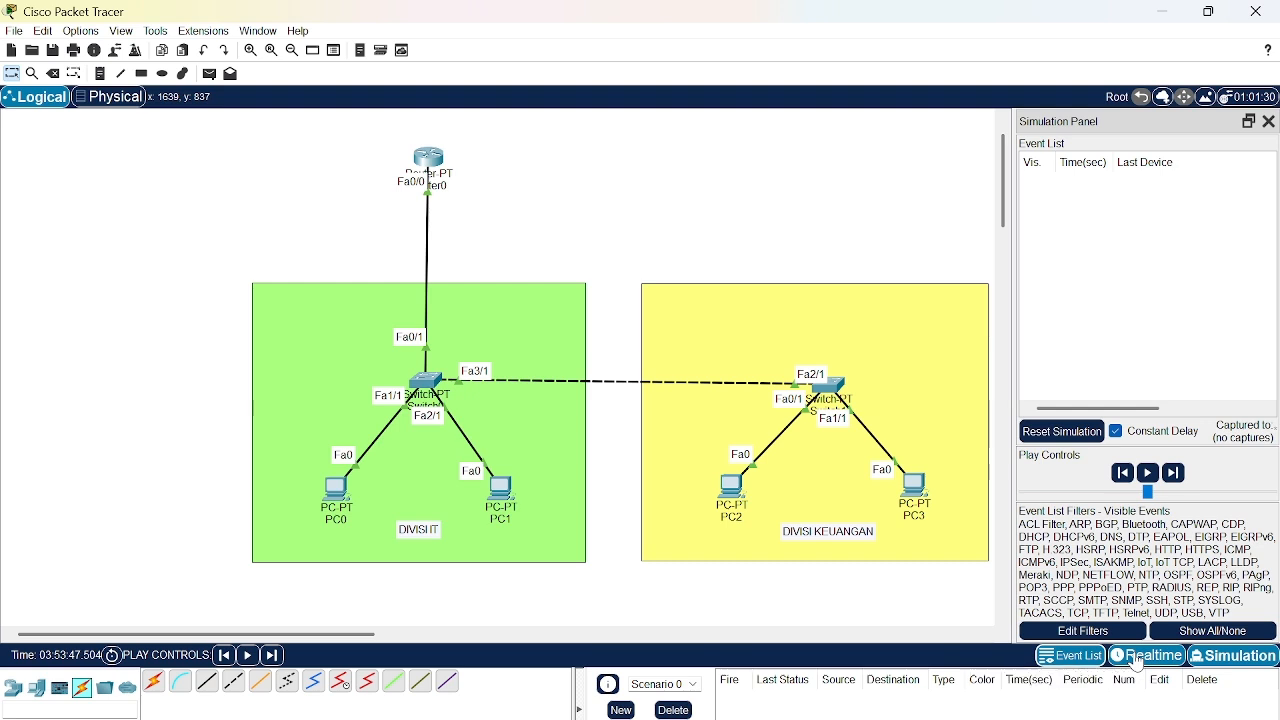